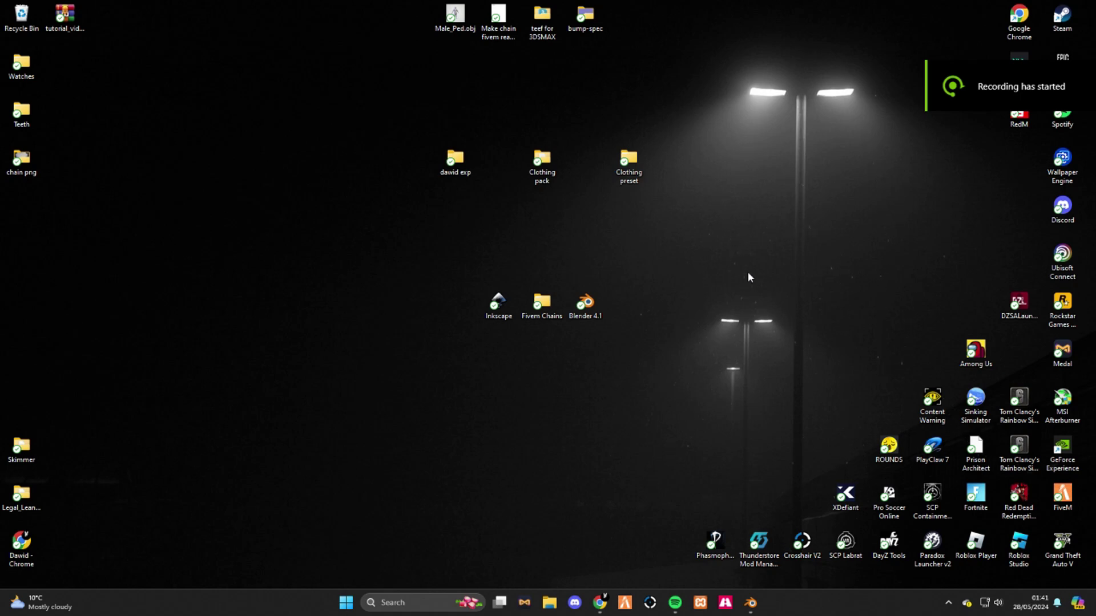
left_click(585, 304)
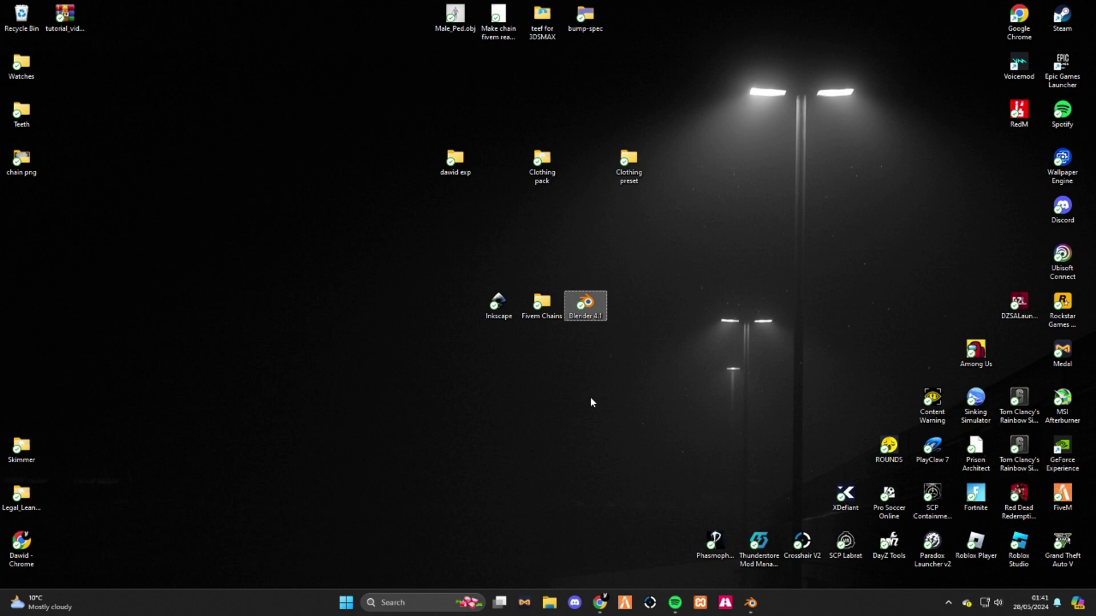
left_click_drag(469, 280, 507, 321)
left_click_drag(606, 279, 581, 325)
left_click(598, 379)
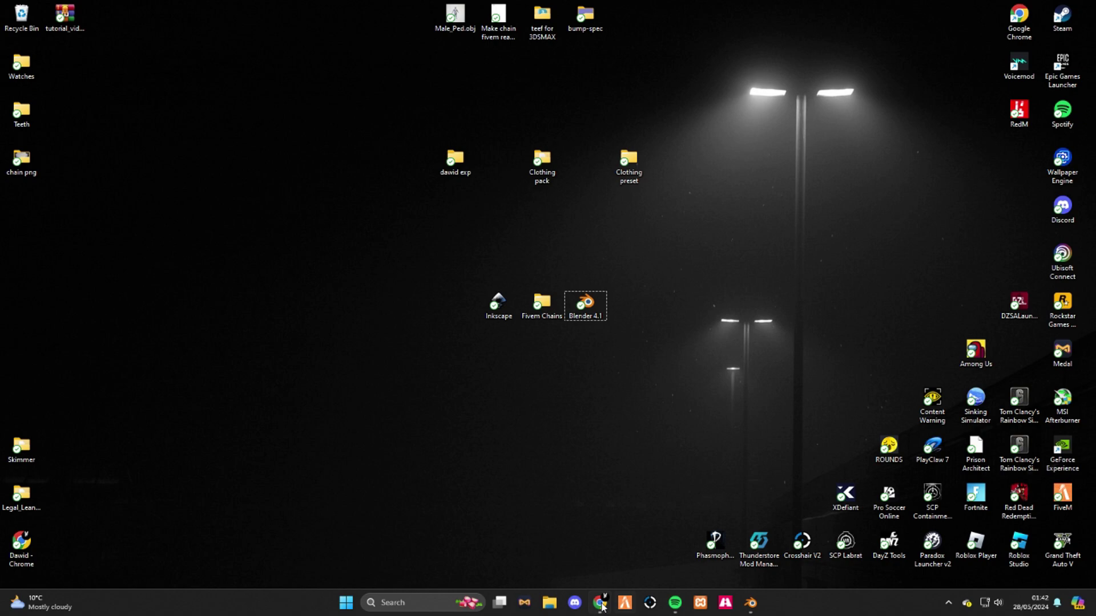
Step: Switch to Photopea in Chrome, create a new 1080 × 1080 px project and add the text "SOLO"
left_click(600, 604)
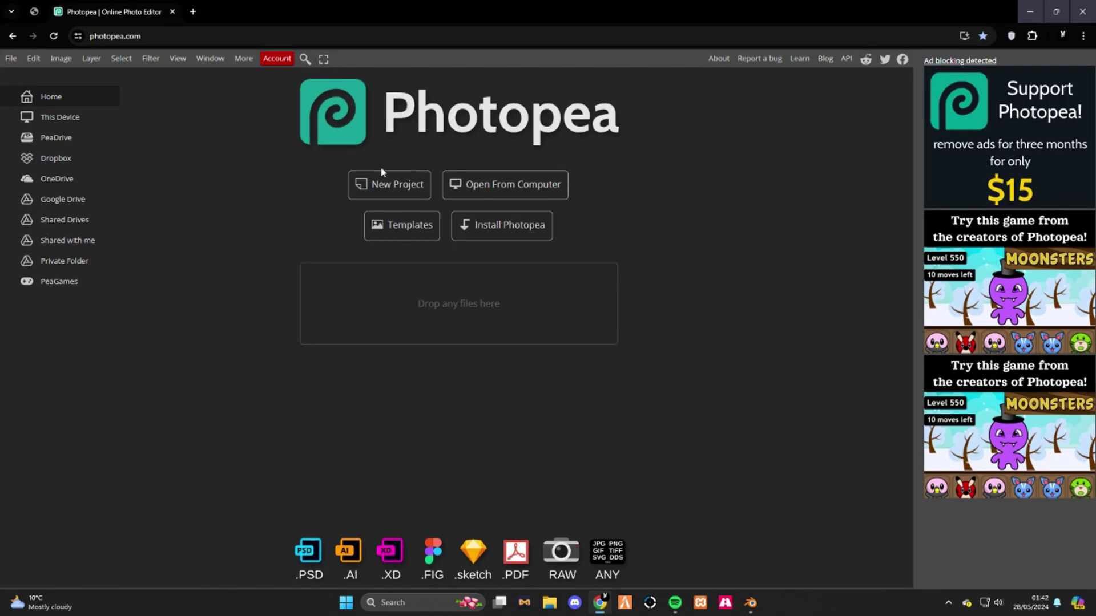
left_click(386, 183)
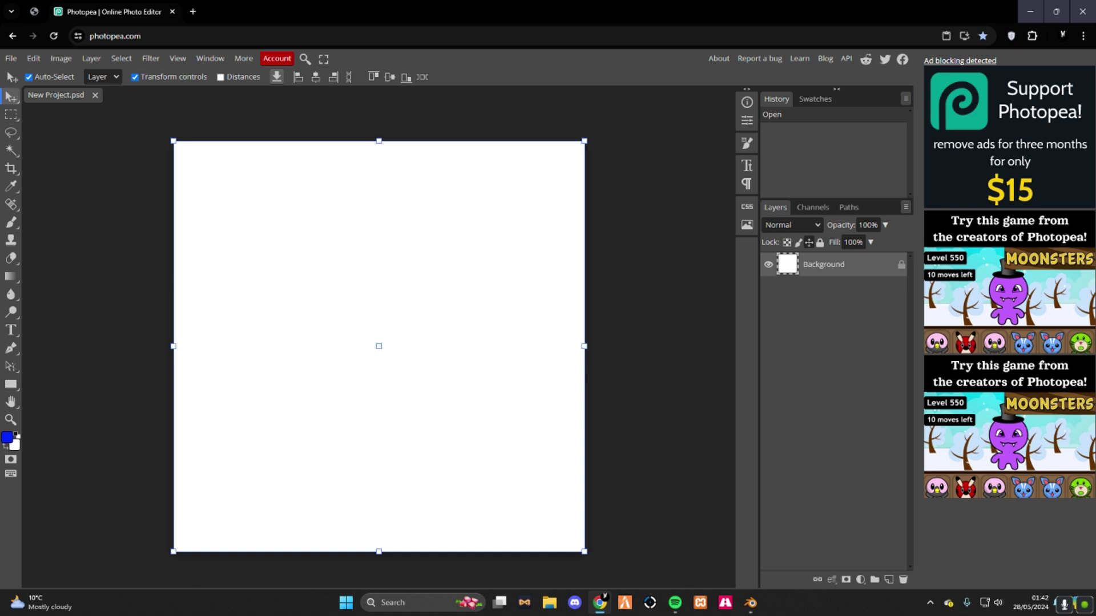
key("t")
left_click(360, 327)
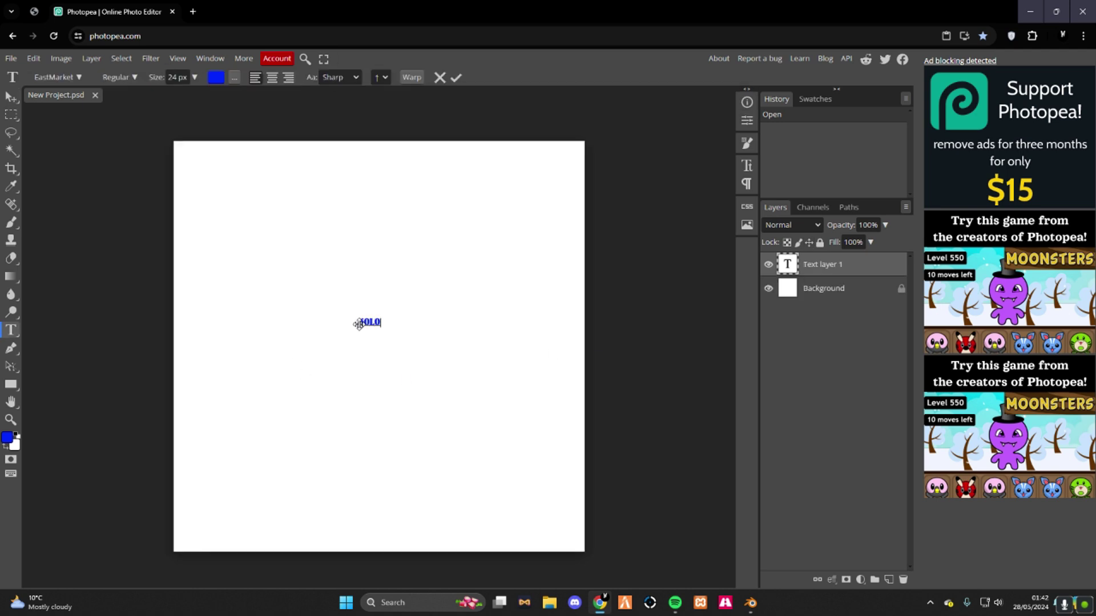
Step: Set the SOLO text size to 240 px and move the text to the centre of the canvas
key("ctrl+a")
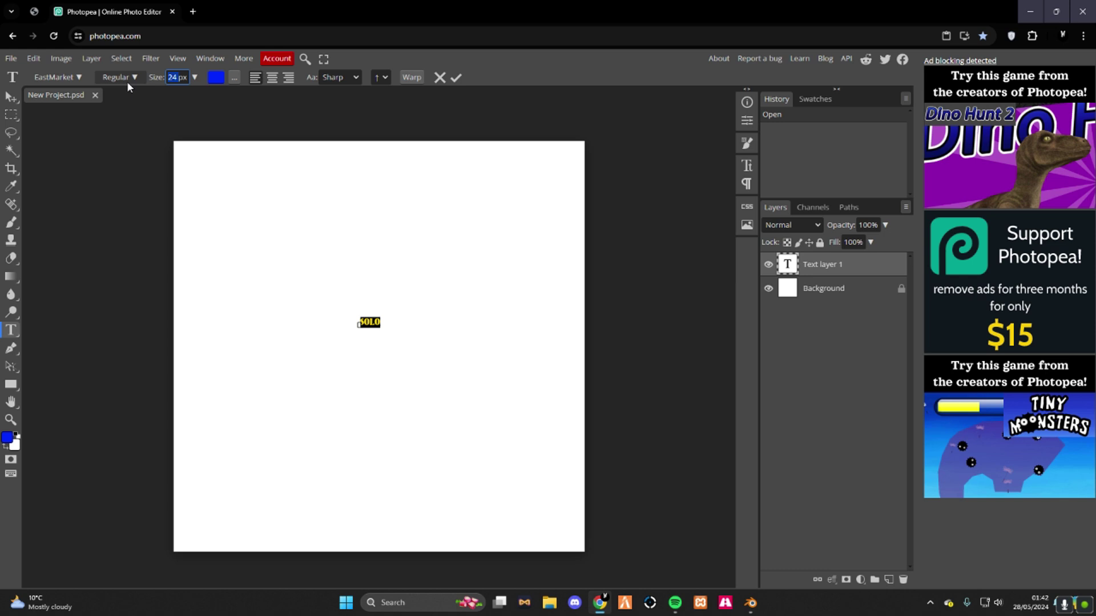
type("240")
key("Return")
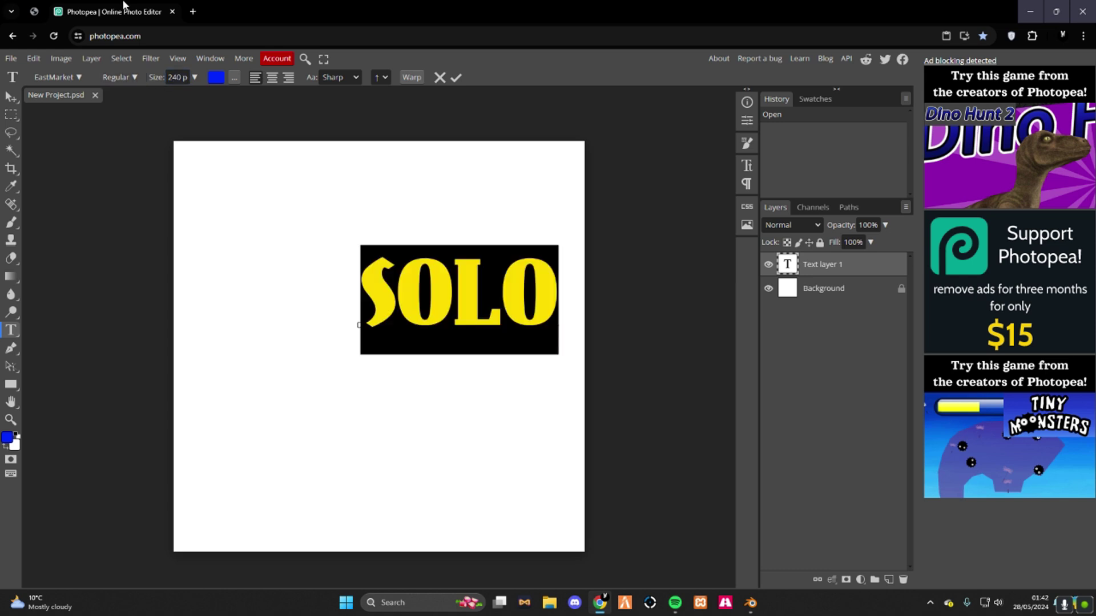
left_click(11, 97)
left_click_drag(410, 293, 343, 344)
Step: Recolour the whole SOLO text to black (000000) and dismiss the ad-blocking notice
double_click(342, 344)
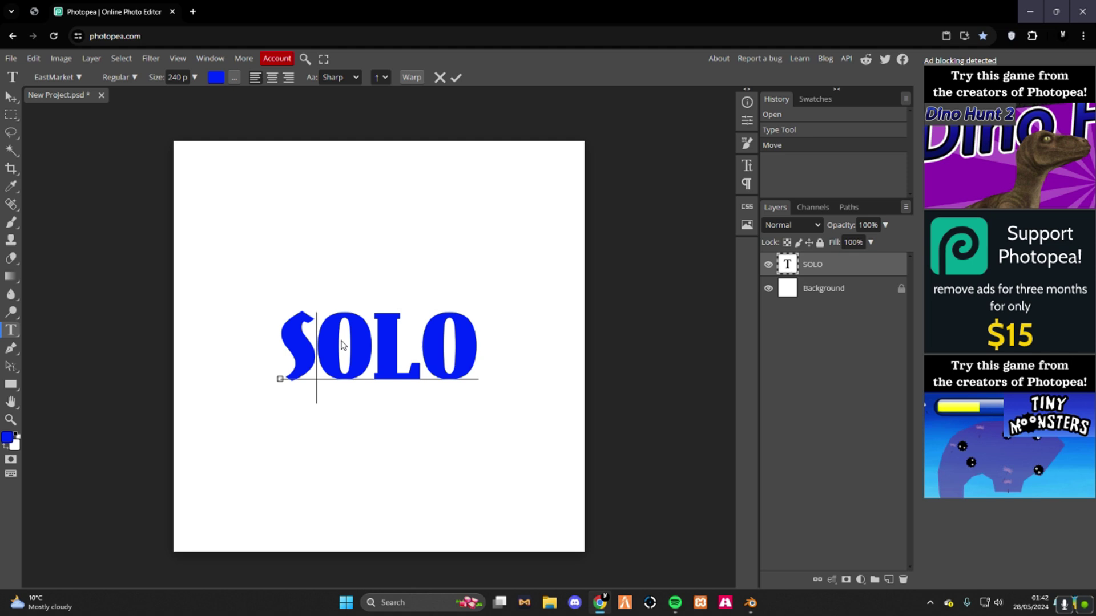
key("ctrl+a")
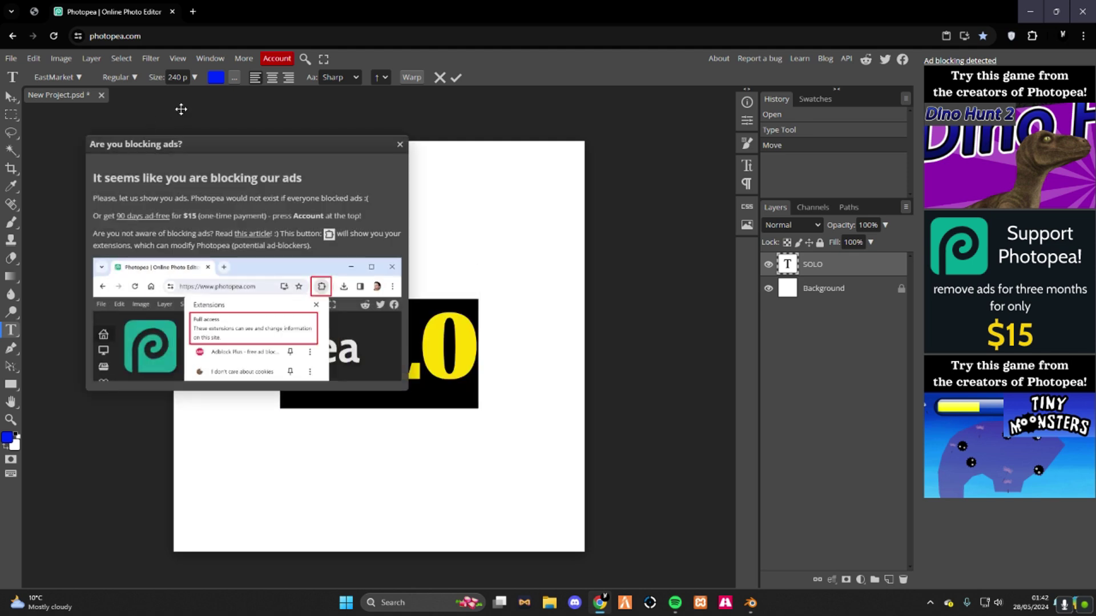
left_click(218, 76)
left_click_drag(228, 297, 180, 393)
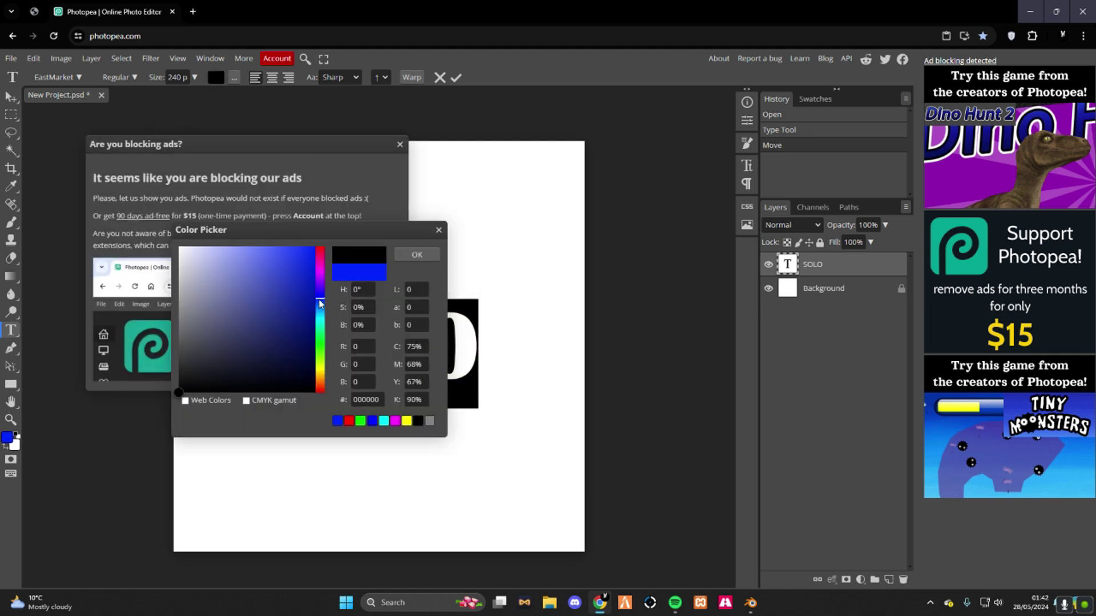
left_click(431, 255)
left_click(399, 145)
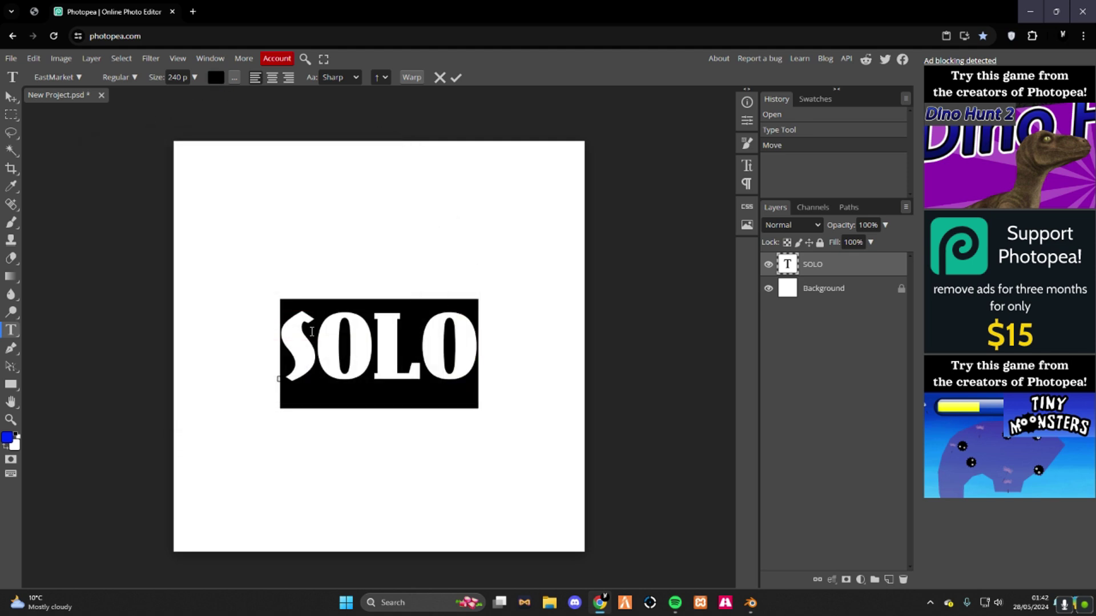
left_click(10, 97)
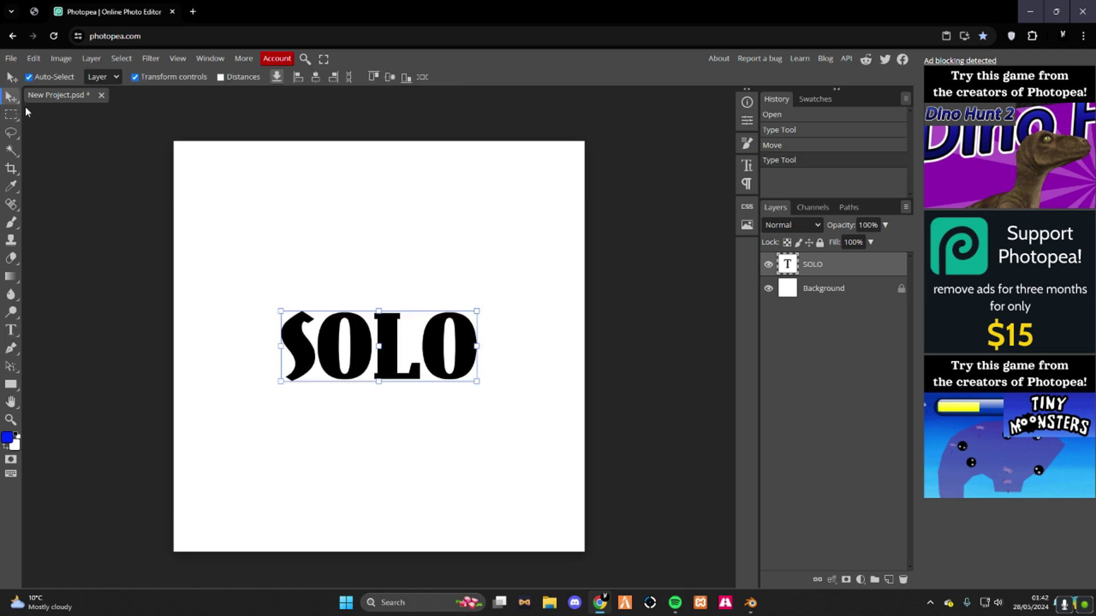
Step: Delete the Background layer and export the transparent image as a PNG named Text1
left_click(824, 290)
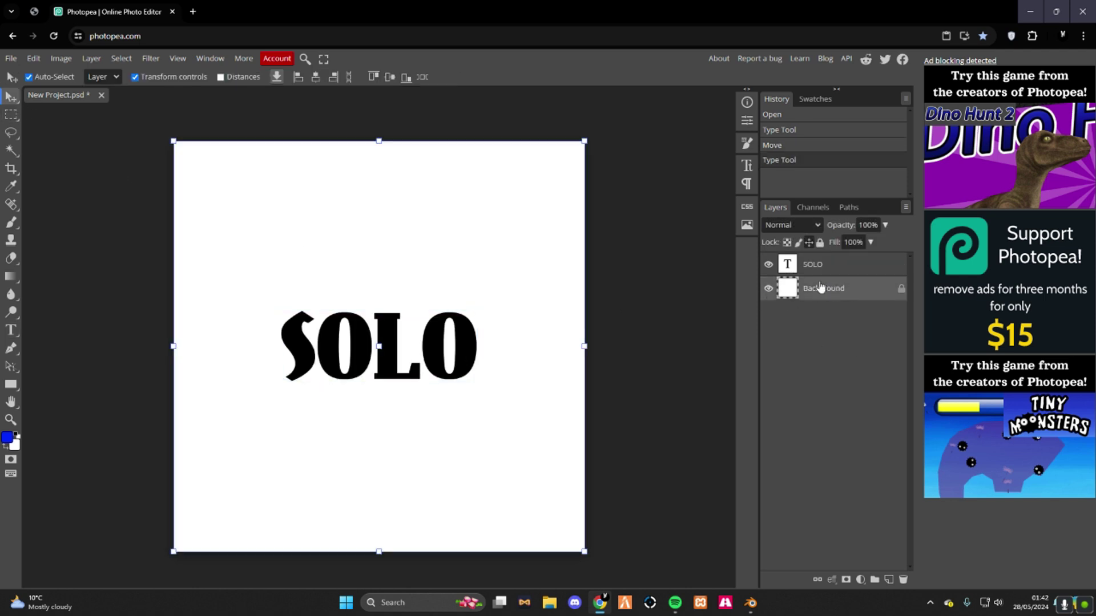
key("Delete")
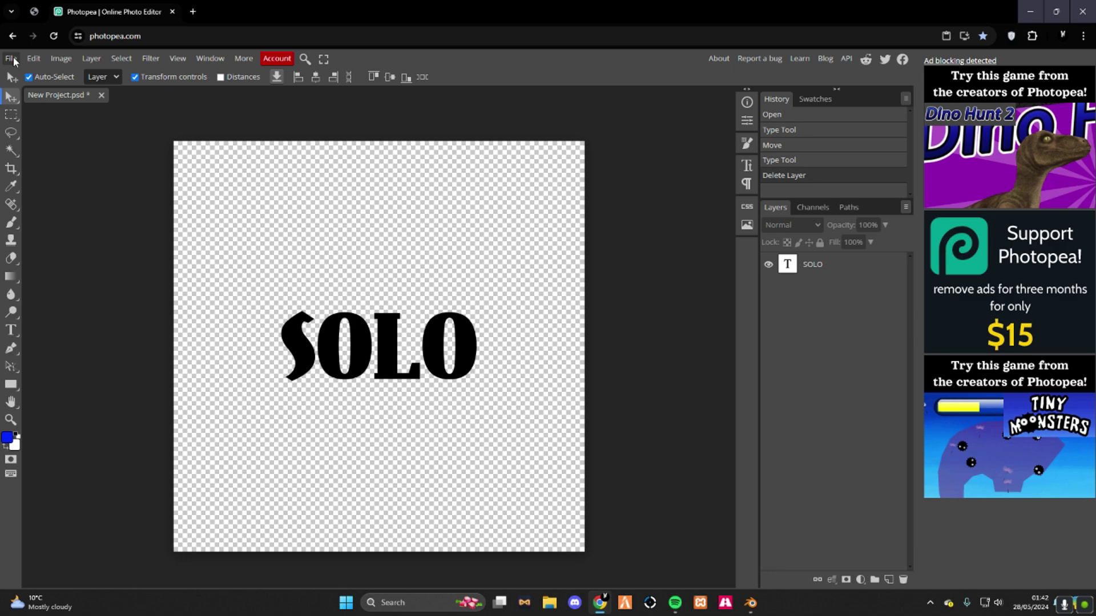
left_click(11, 58)
mouse_move(60, 222)
left_click(123, 226)
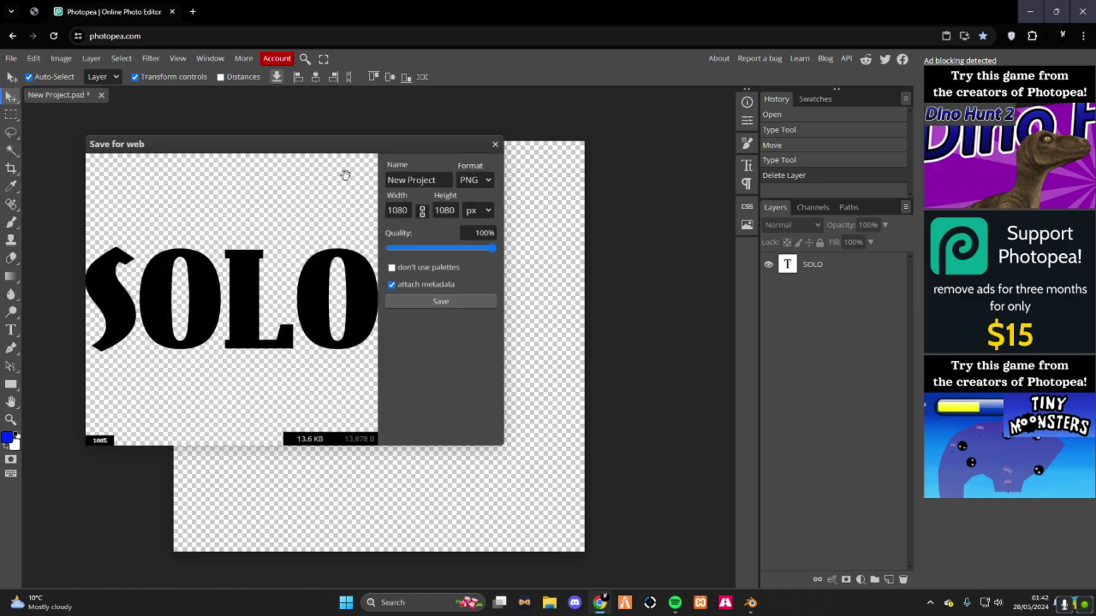
key("ctrl+a")
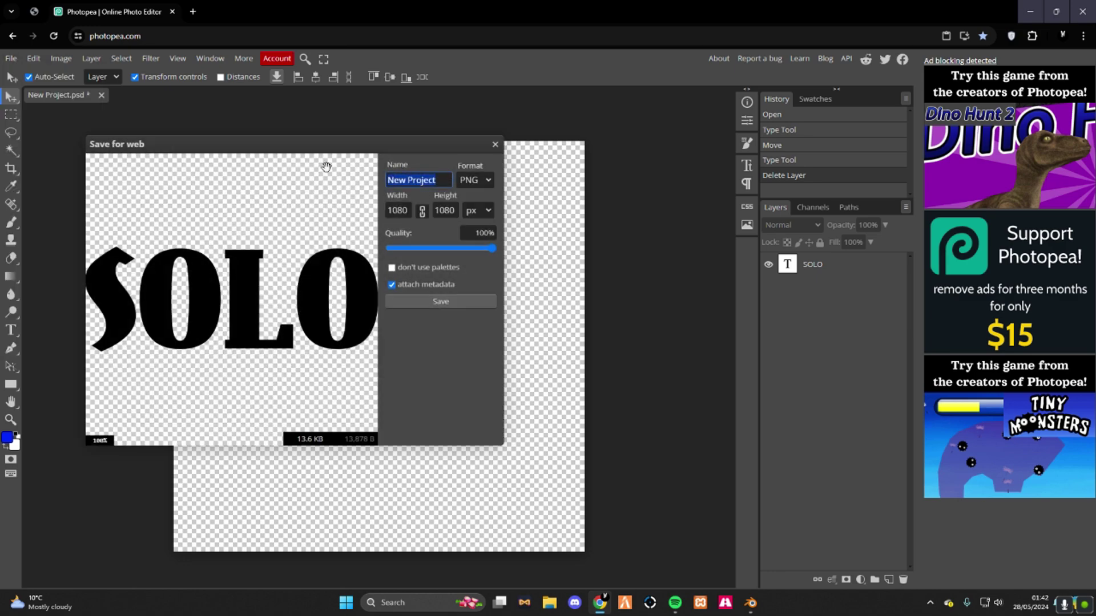
type("Text1")
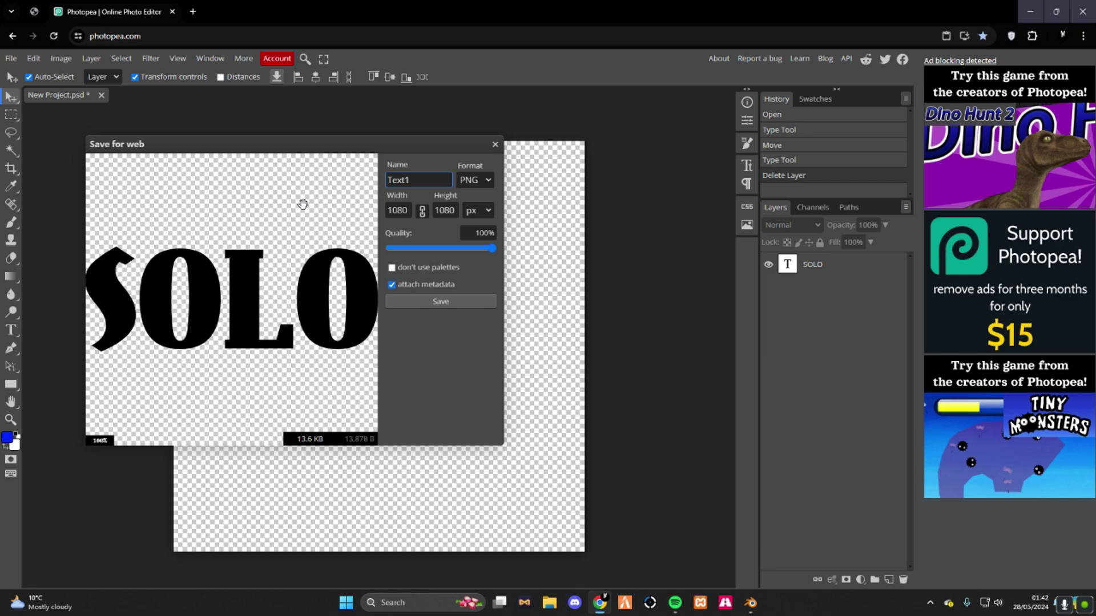
left_click(440, 301)
Step: Add a 15 px black outside stroke to the SOLO layer
double_click(841, 266)
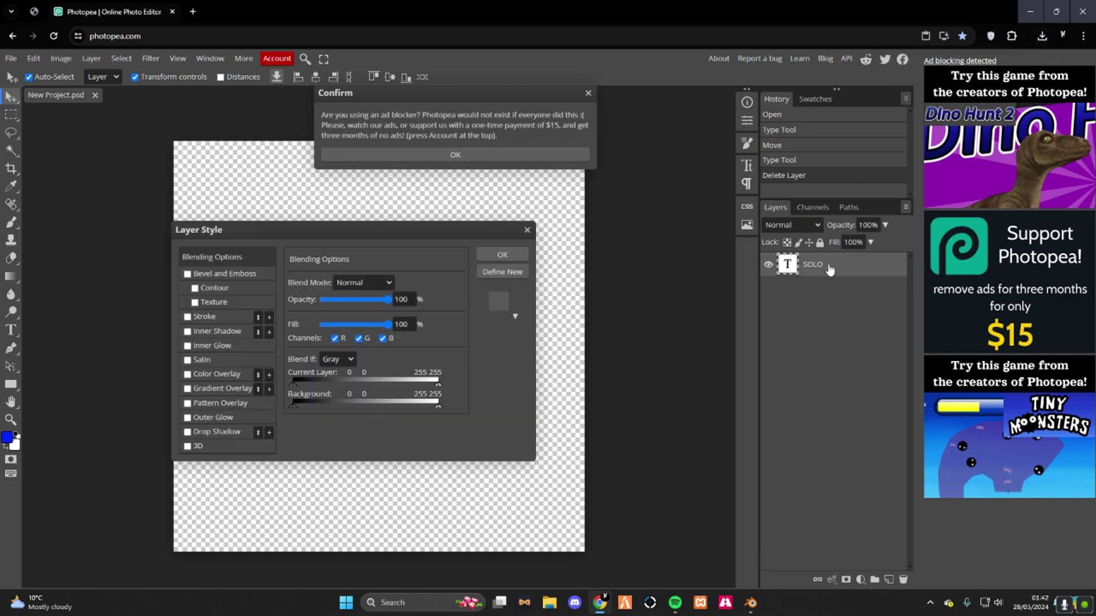
left_click(205, 316)
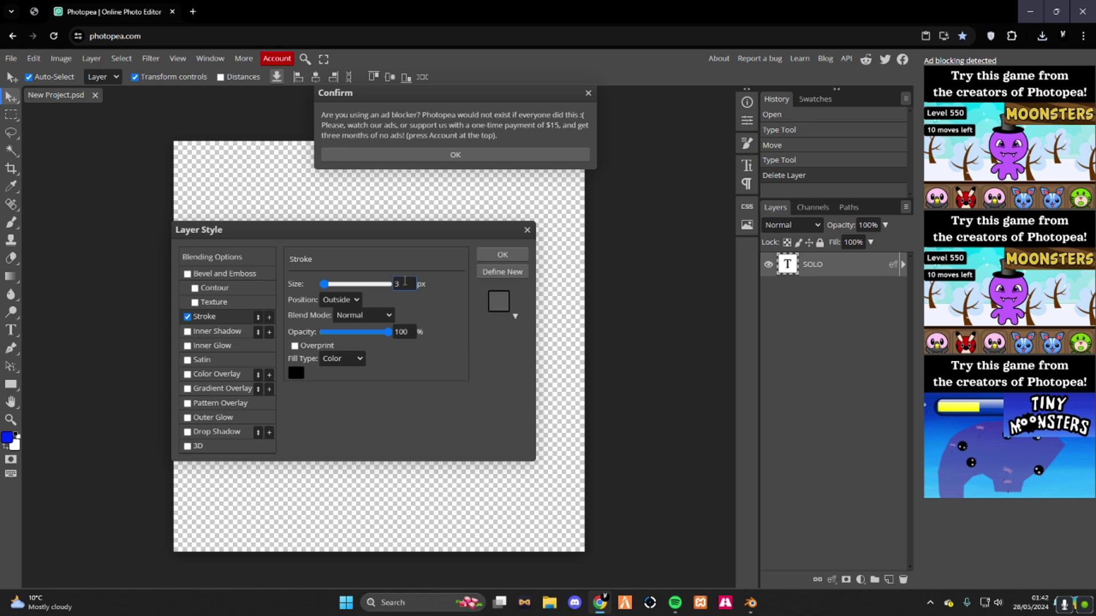
type("13")
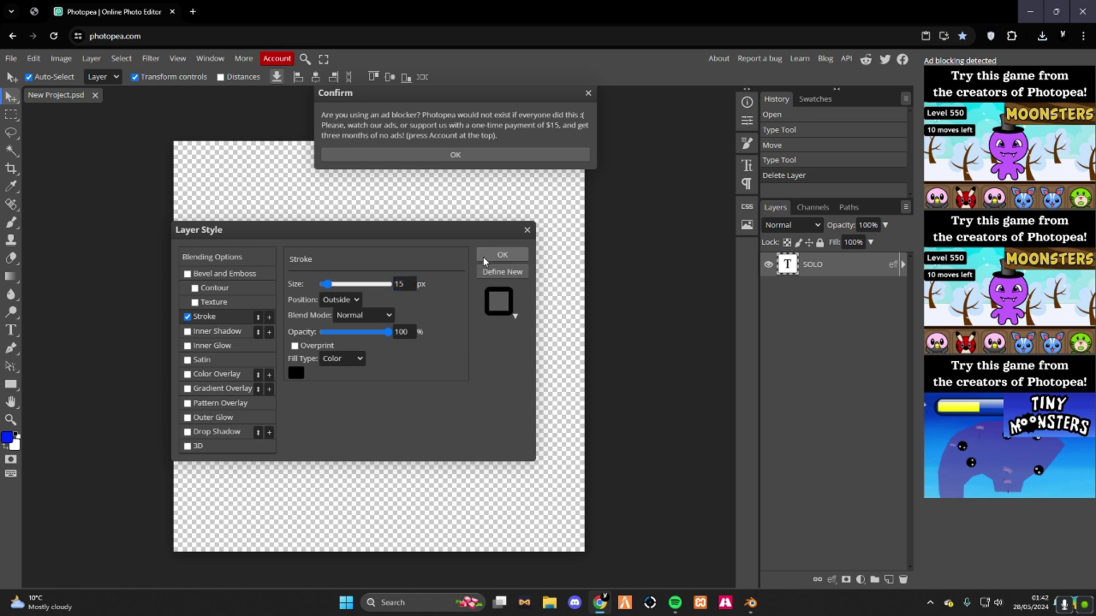
left_click(482, 256)
Step: Export the image as a PNG named TEXT2
left_click(12, 59)
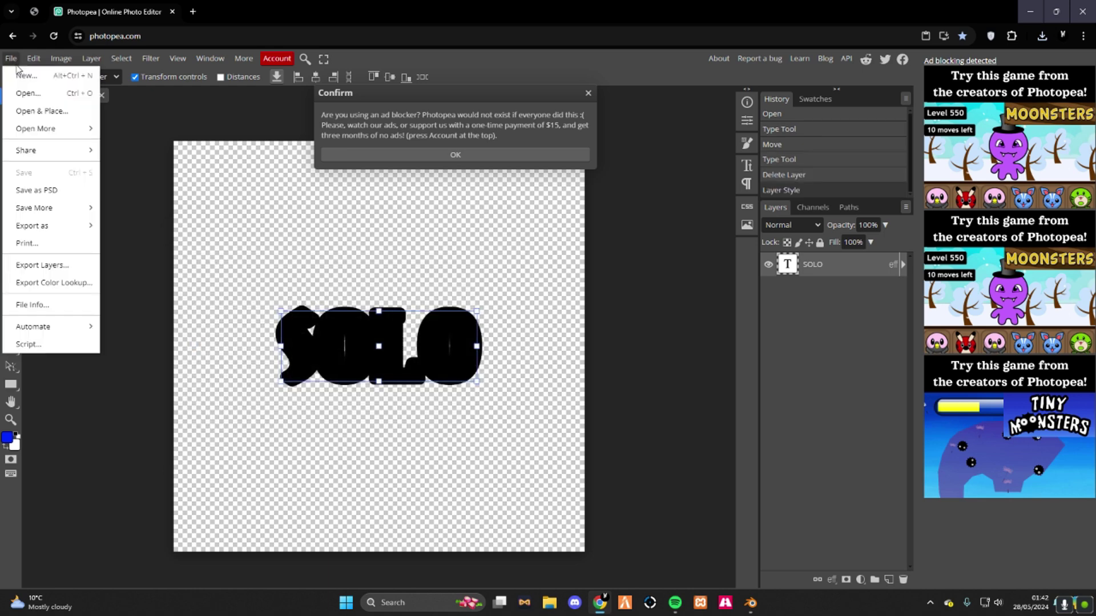
mouse_move(68, 226)
left_click(122, 226)
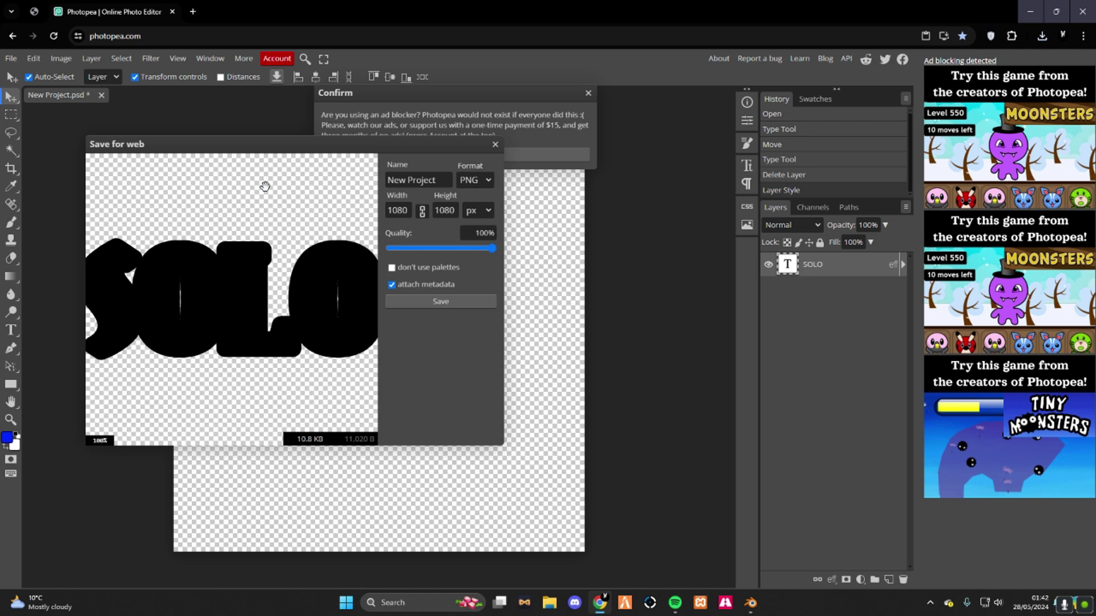
left_click(445, 180)
key("ctrl+a")
type("T")
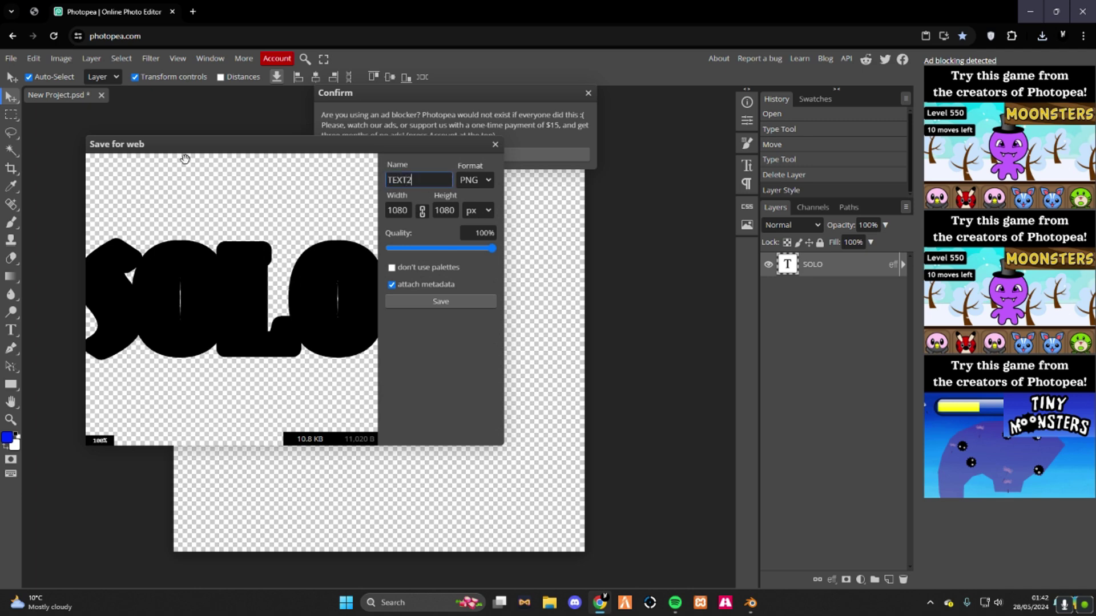
left_click(424, 304)
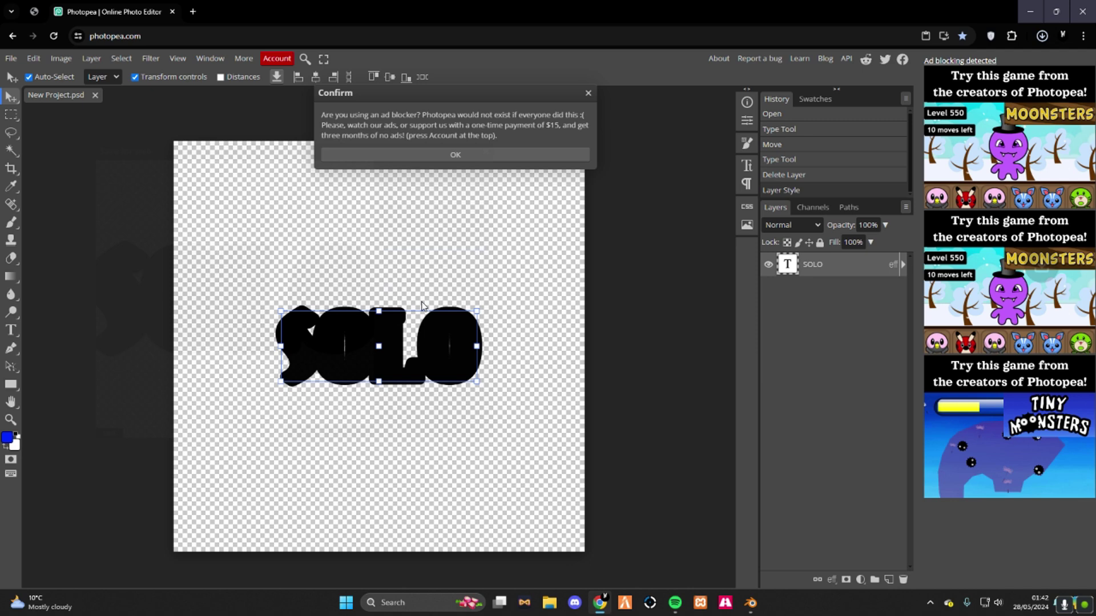
Step: Set the SOLO layer's stroke size to 30 px
double_click(865, 266)
left_click(233, 319)
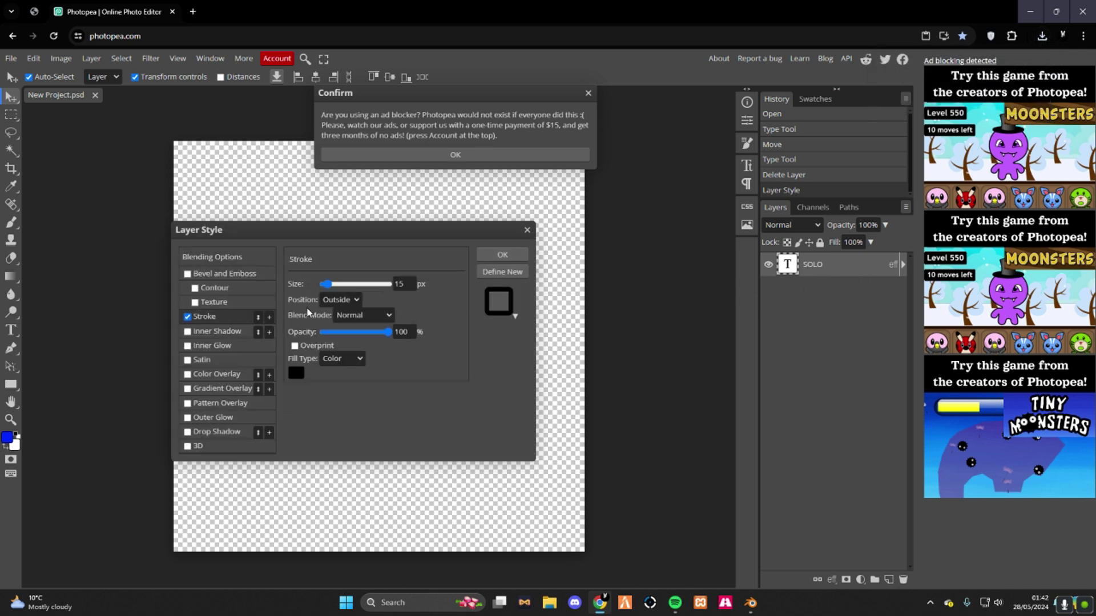
left_click(407, 286)
type("30")
key("Return")
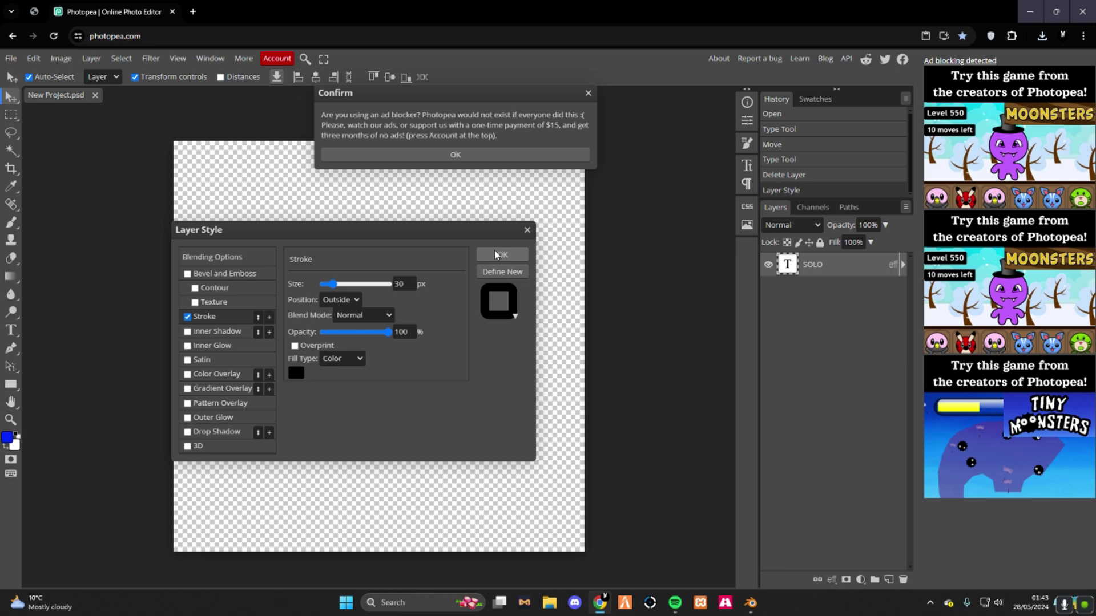
left_click(495, 250)
Step: Export the image as a PNG named text3
left_click(11, 58)
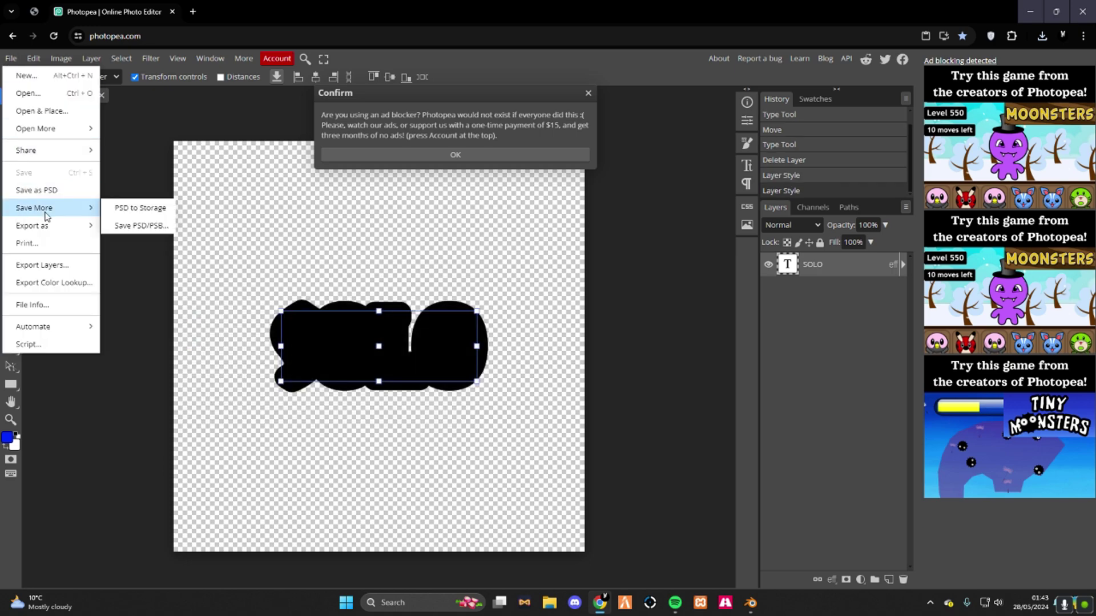
mouse_move(57, 226)
left_click(120, 226)
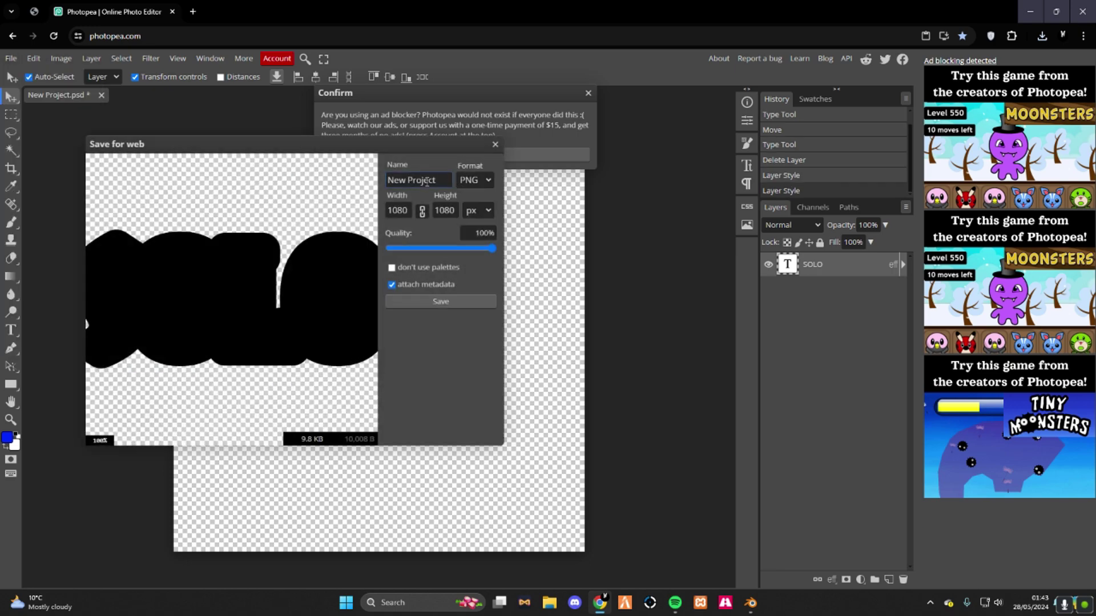
triple_click(397, 180)
type("text3")
left_click(399, 287)
left_click(440, 302)
Step: Move Text1.png, TEXT2.png and text3.png from the Downloads folder to the desktop using File Explorer
key("super+d")
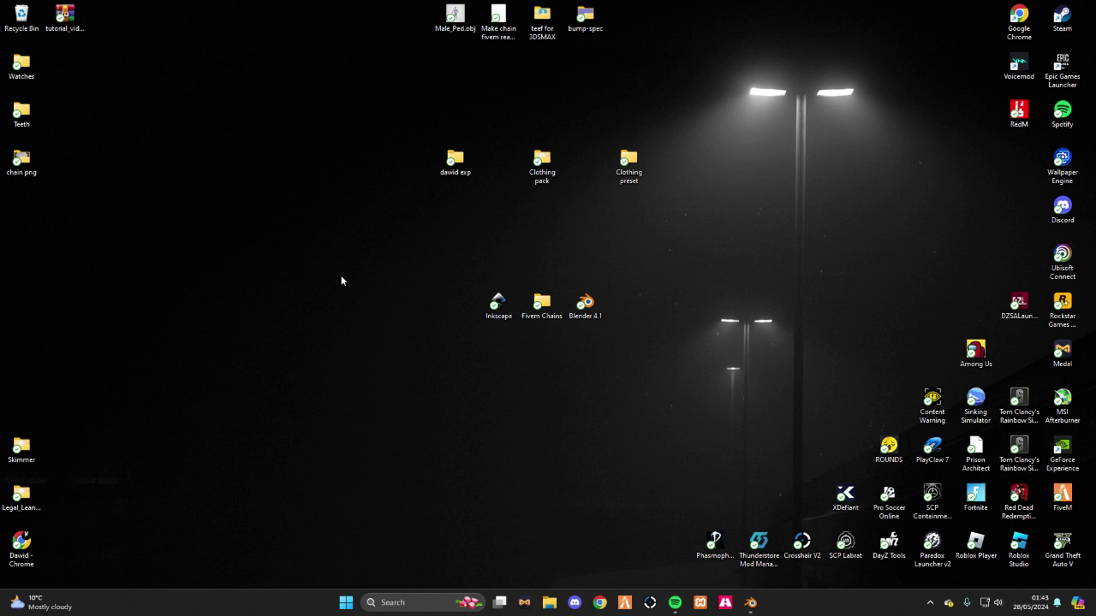
left_click(549, 602)
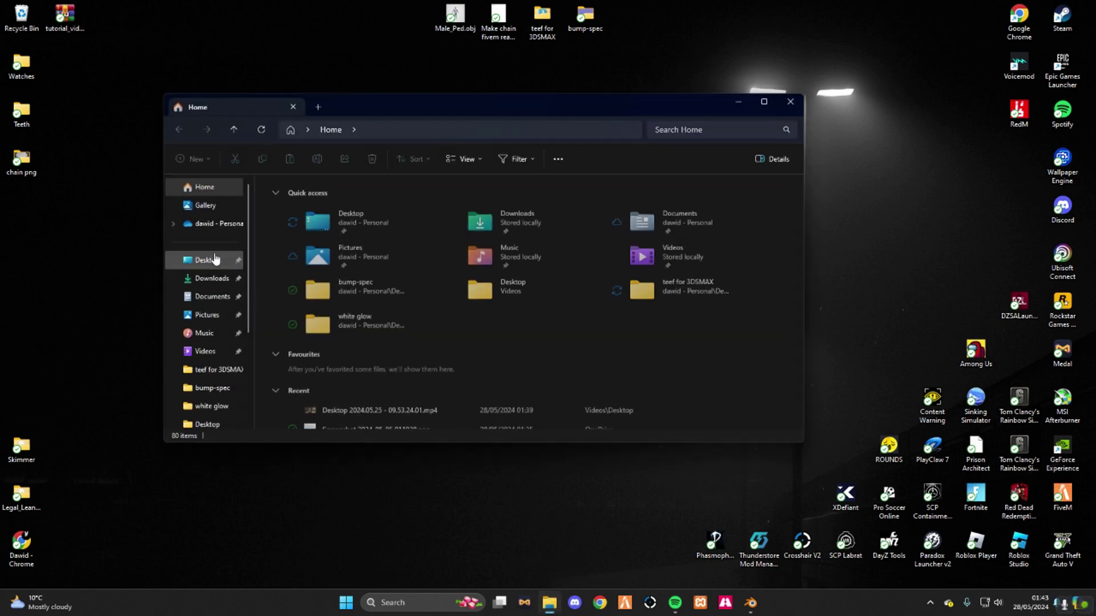
left_click(216, 277)
left_click(311, 251)
left_click(291, 217, "shift")
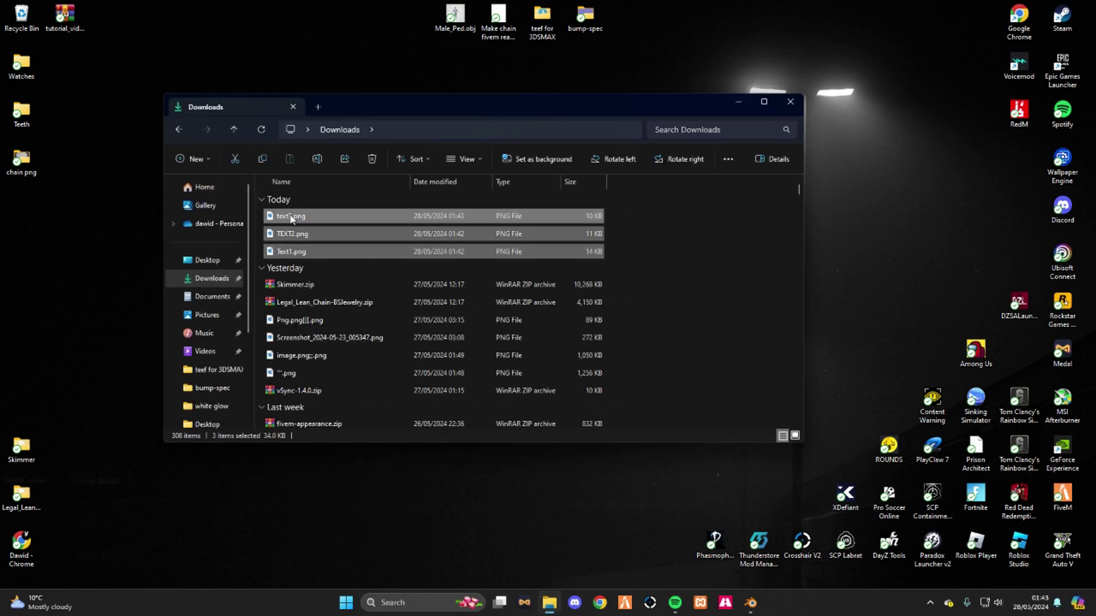
left_click_drag(290, 217, 288, 31)
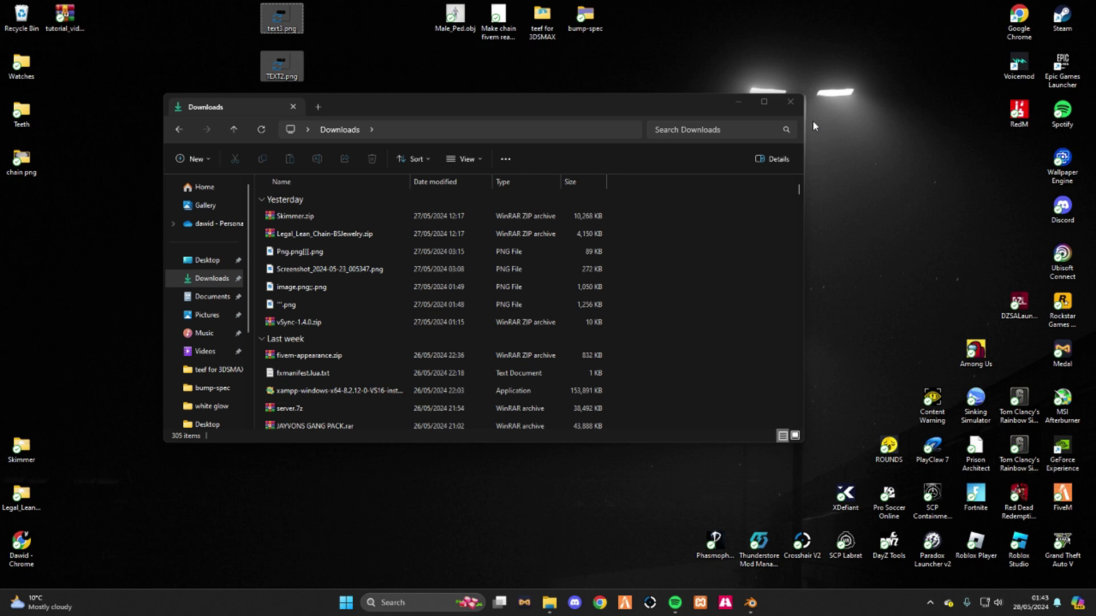
left_click(786, 106)
Step: Reposition the three exported PNG icons together on the desktop near the Inkscape shortcut
left_click_drag(231, 2, 294, 146)
left_click_drag(285, 24, 370, 311)
left_click(575, 331)
Step: Launch Inkscape and open Text1.png from the desktop
double_click(496, 308)
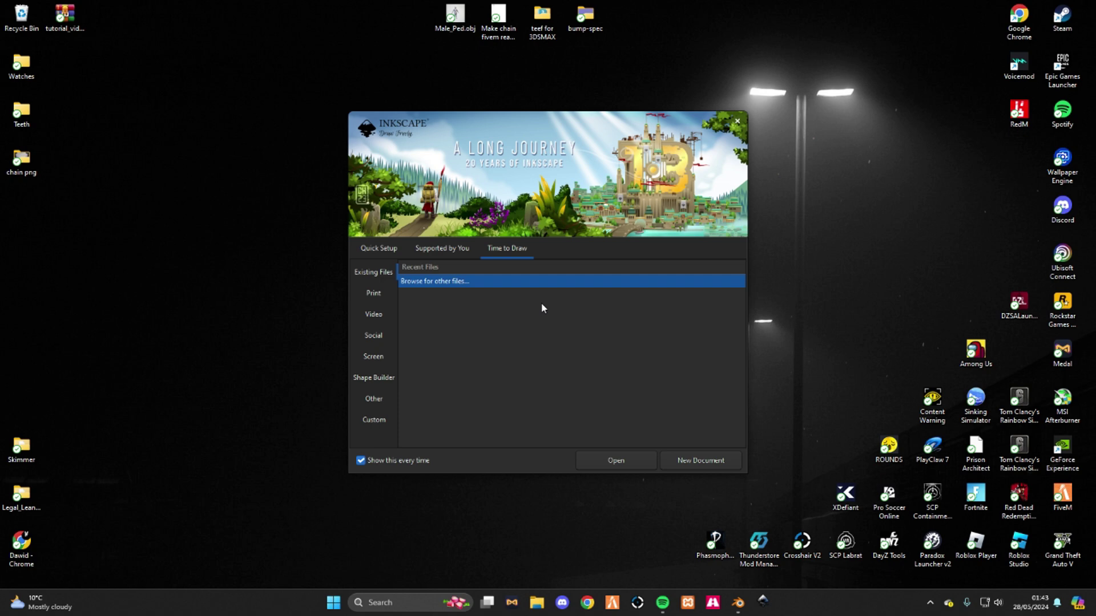
left_click(621, 457)
double_click(432, 219)
scroll(462, 310, "down", 5)
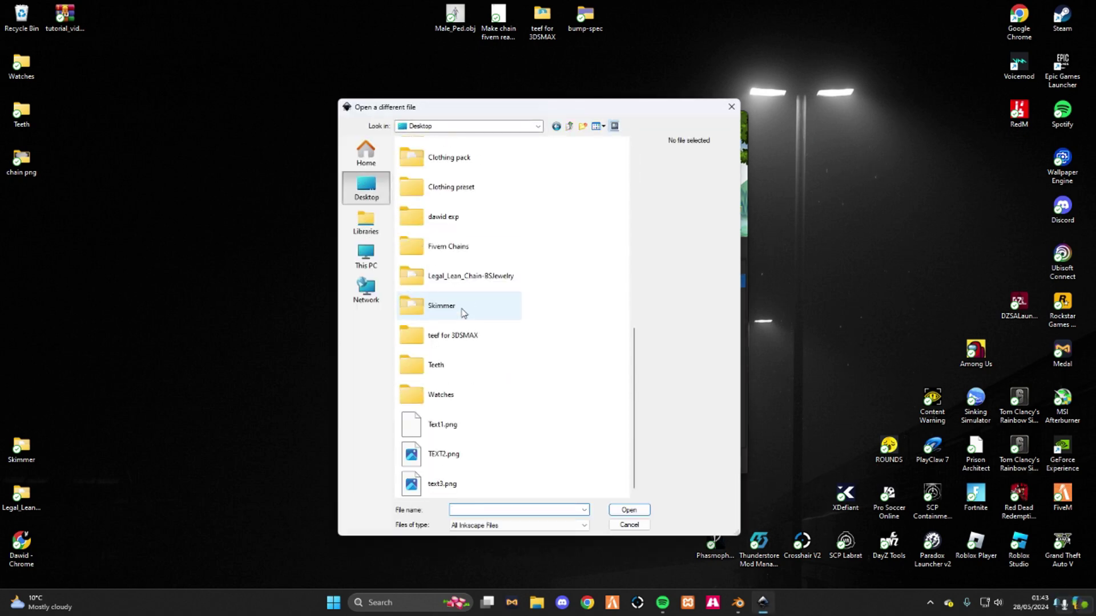
left_click(472, 423)
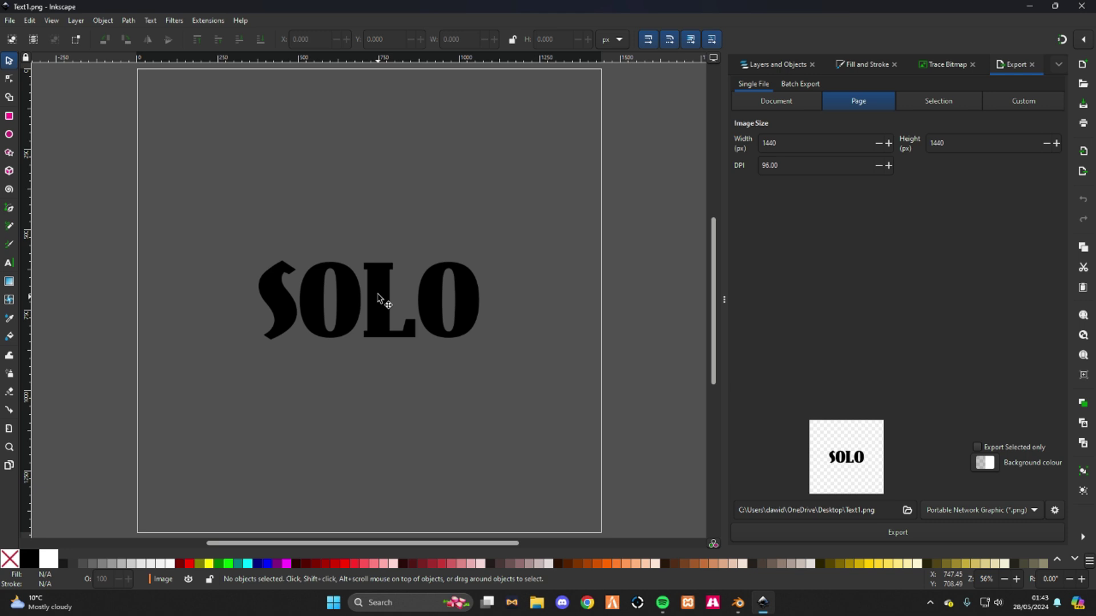
Step: Trace the embedded SOLO image into a vector path with a single-scan brightness cutoff
left_click(378, 293)
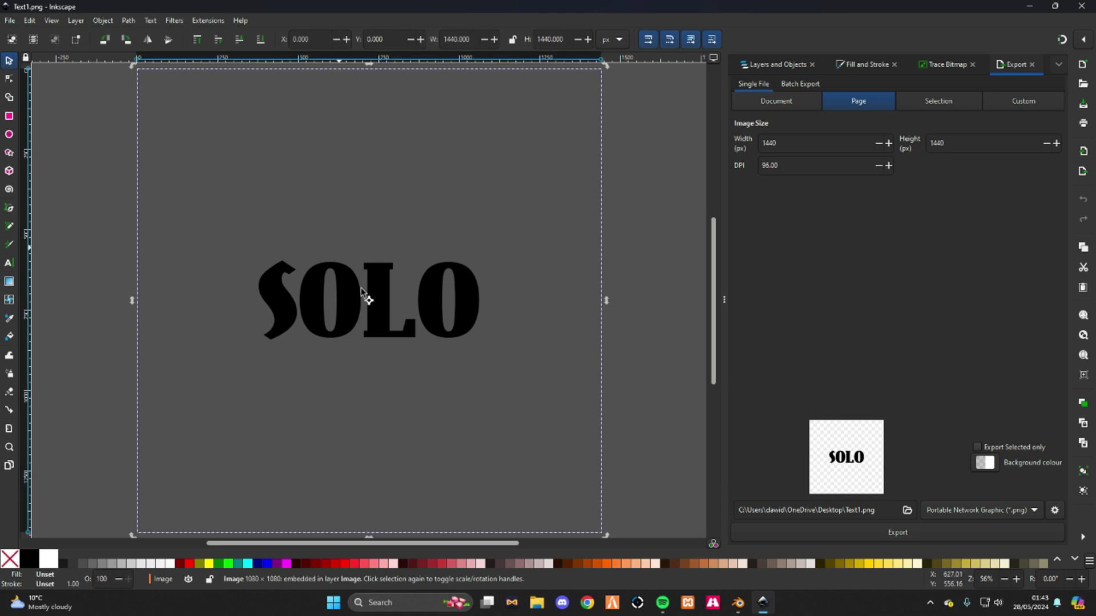
left_click(127, 20)
left_click(150, 63)
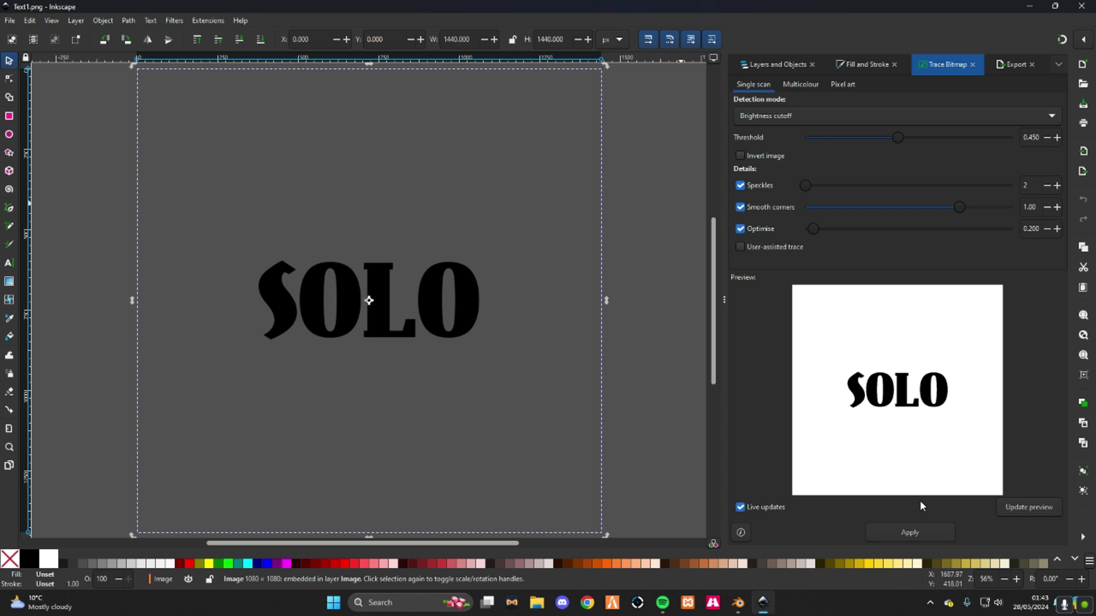
left_click(911, 532)
Step: Export the traced drawing to the desktop as the Plain SVG file Text1.svg
left_click(9, 21)
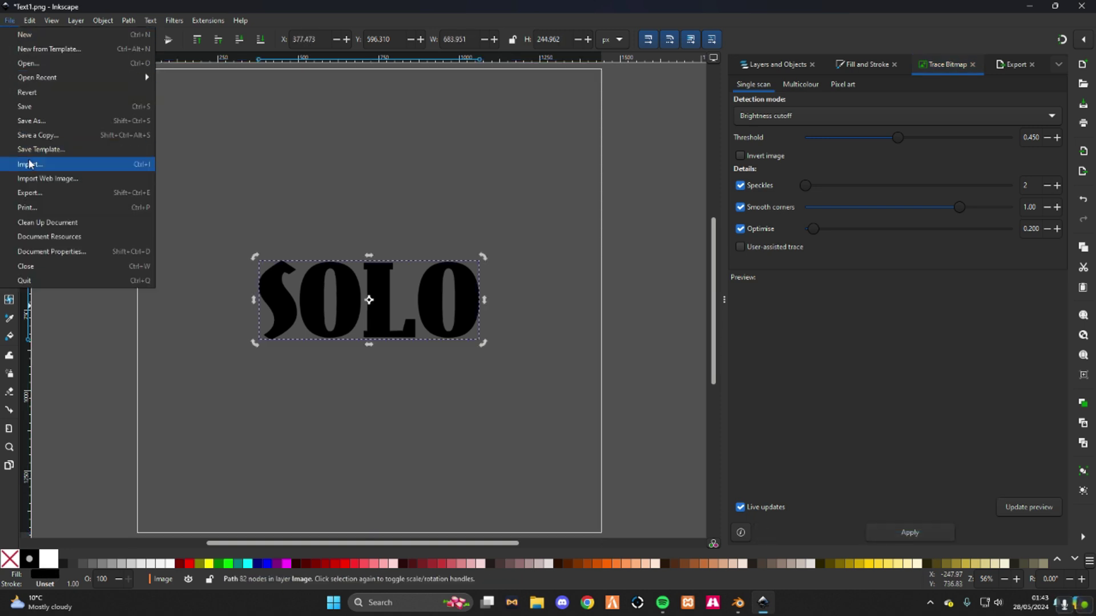
left_click(45, 197)
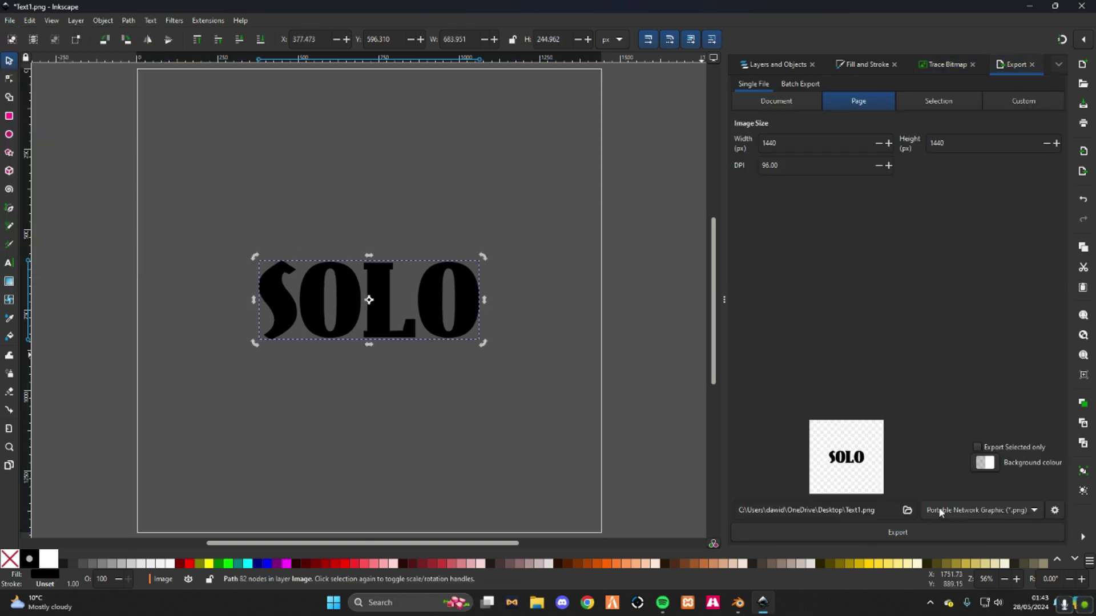
left_click(973, 514)
left_click(954, 522)
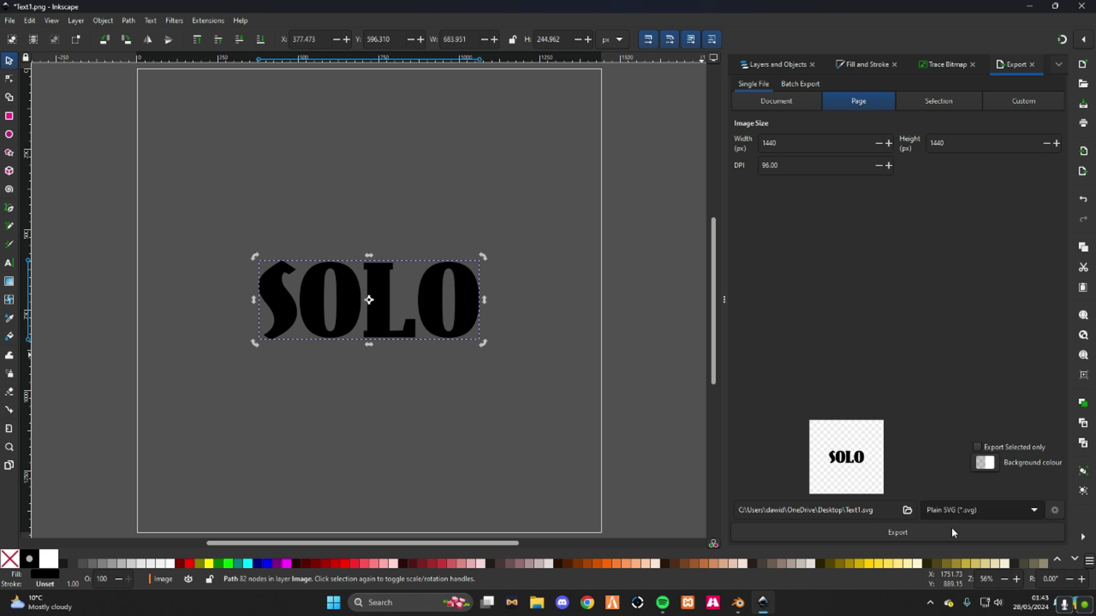
left_click(887, 530)
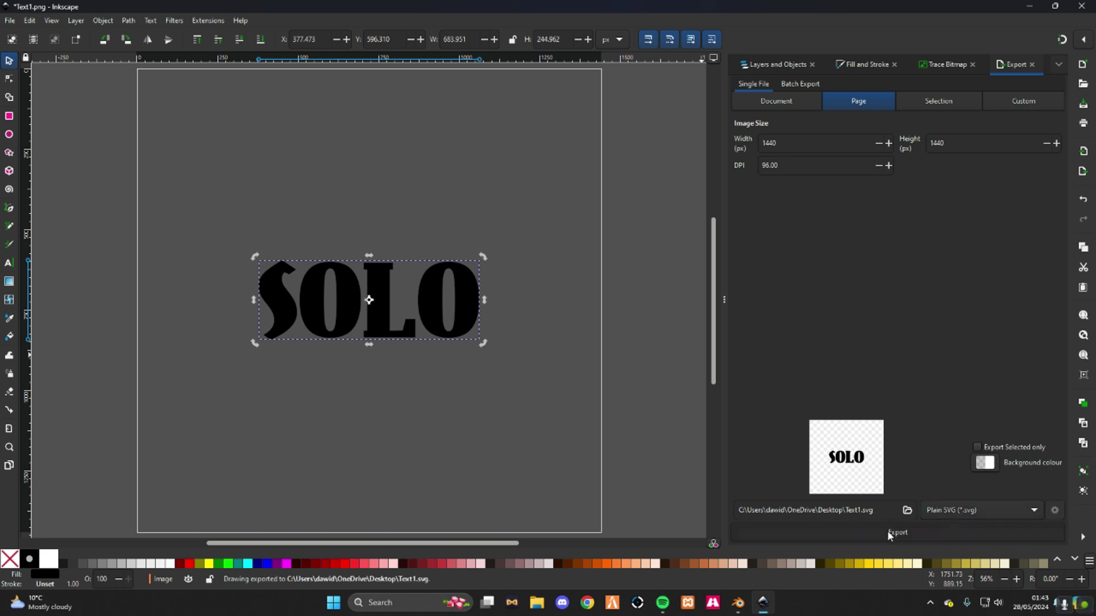
Step: Open TEXT2.png from the desktop and trace its image into a vector path with a single-scan brightness cutoff
left_click(9, 24)
left_click(42, 61)
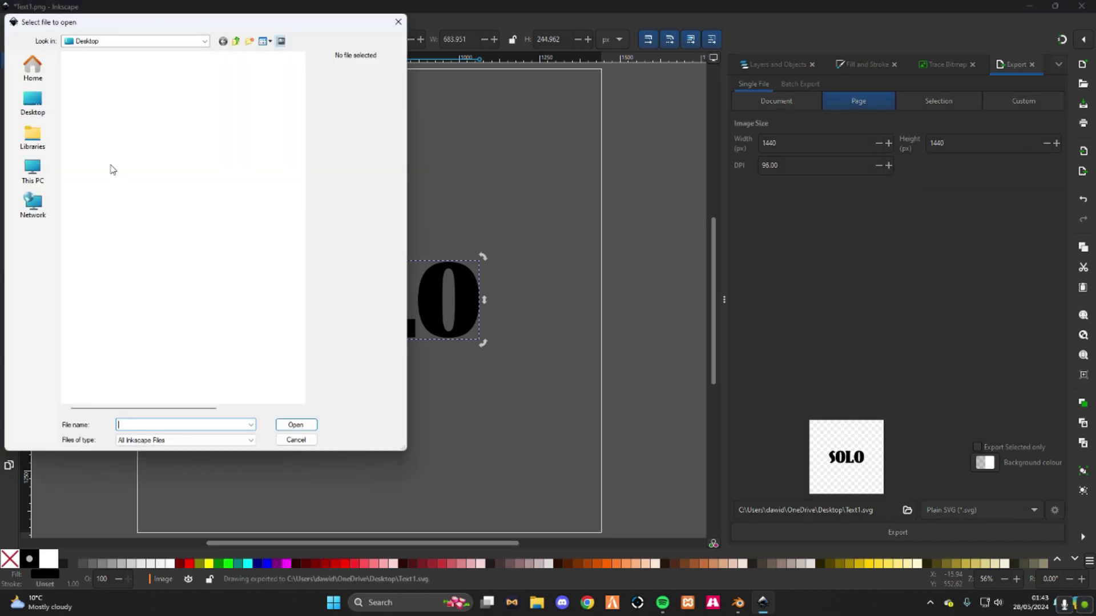
double_click(124, 209)
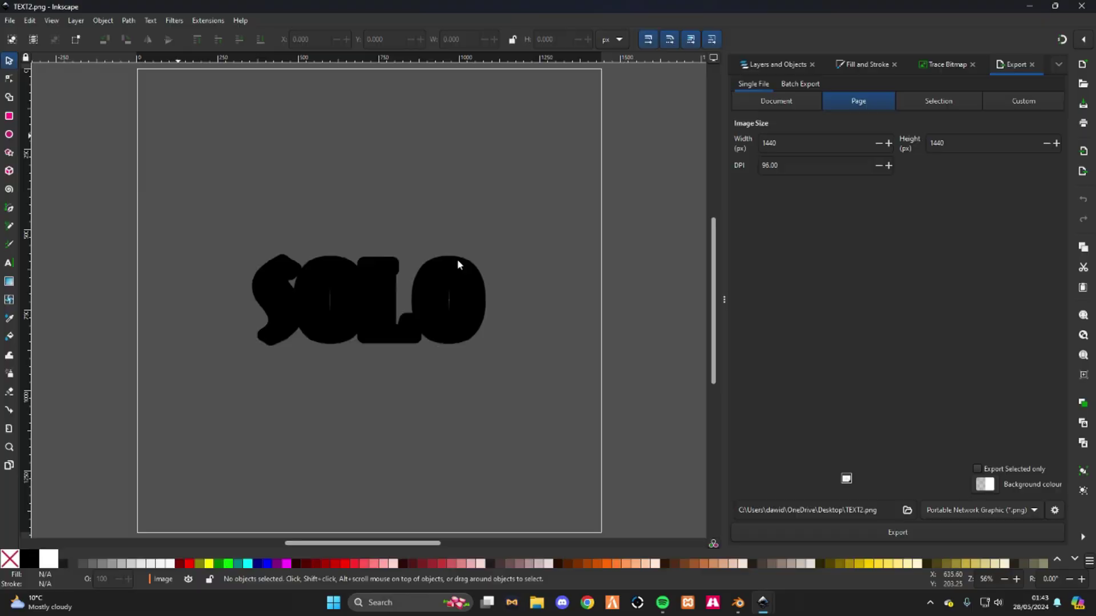
left_click(440, 284)
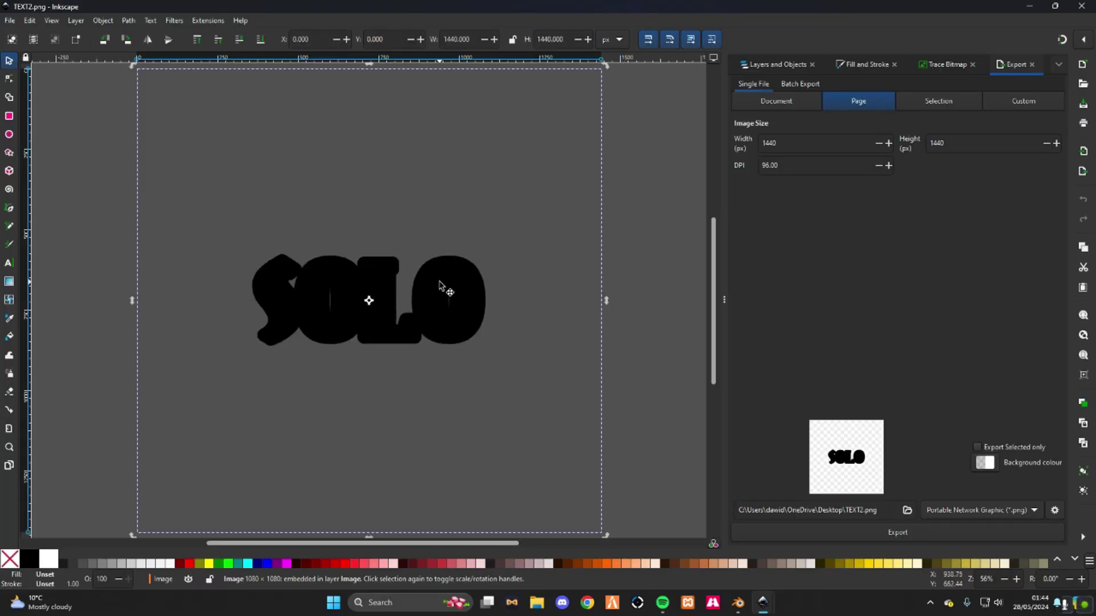
left_click(129, 20)
left_click(149, 63)
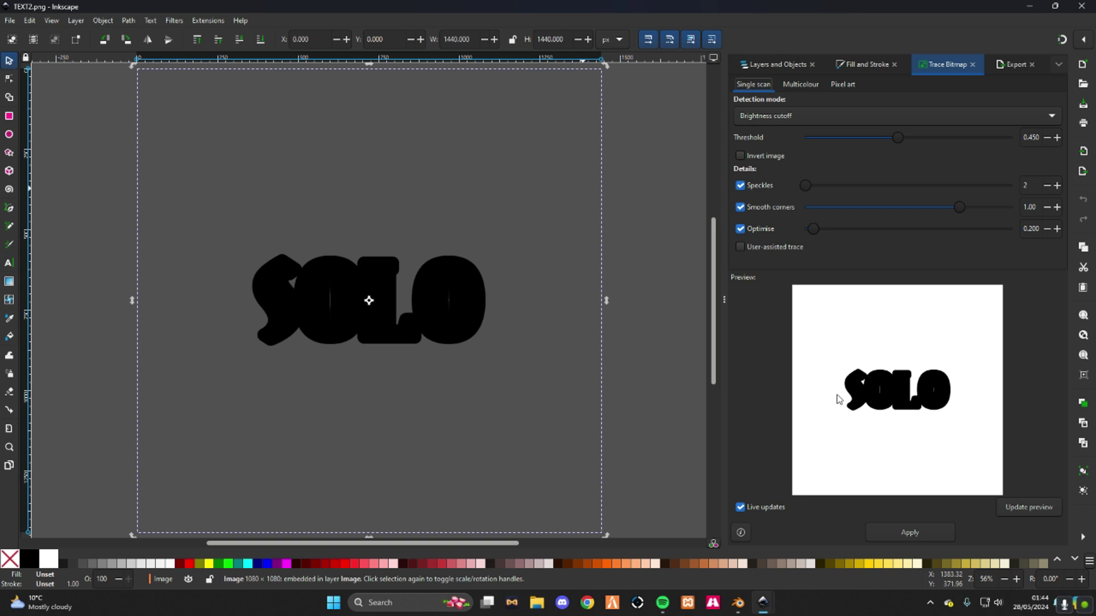
left_click(910, 532)
Step: Export the traced medium-thickness SOLO text to the desktop as the Plain SVG file TEXT2.svg
left_click(10, 20)
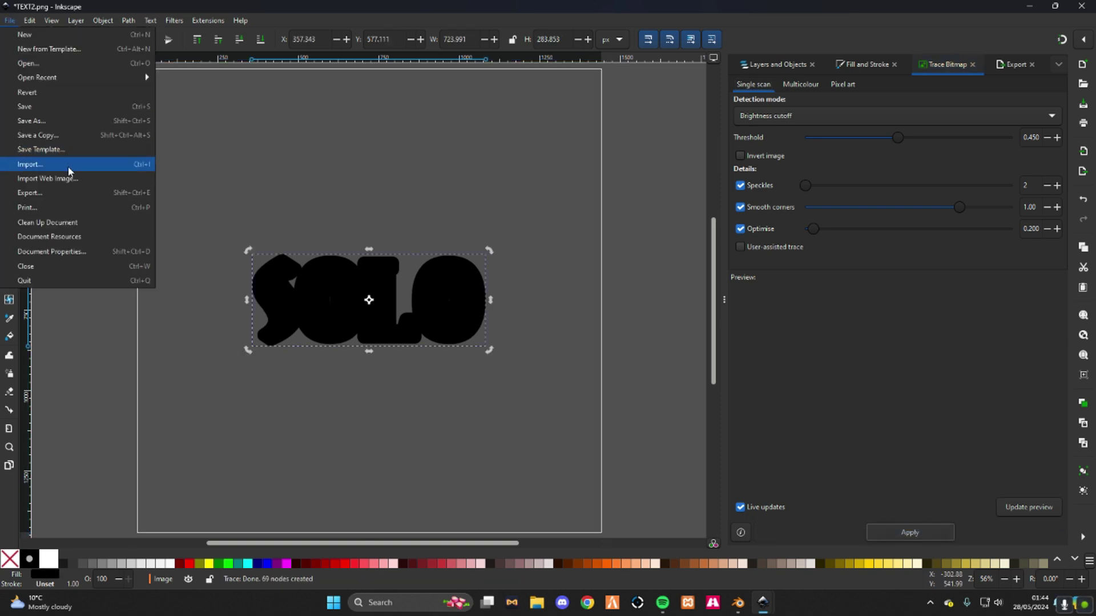
left_click(80, 194)
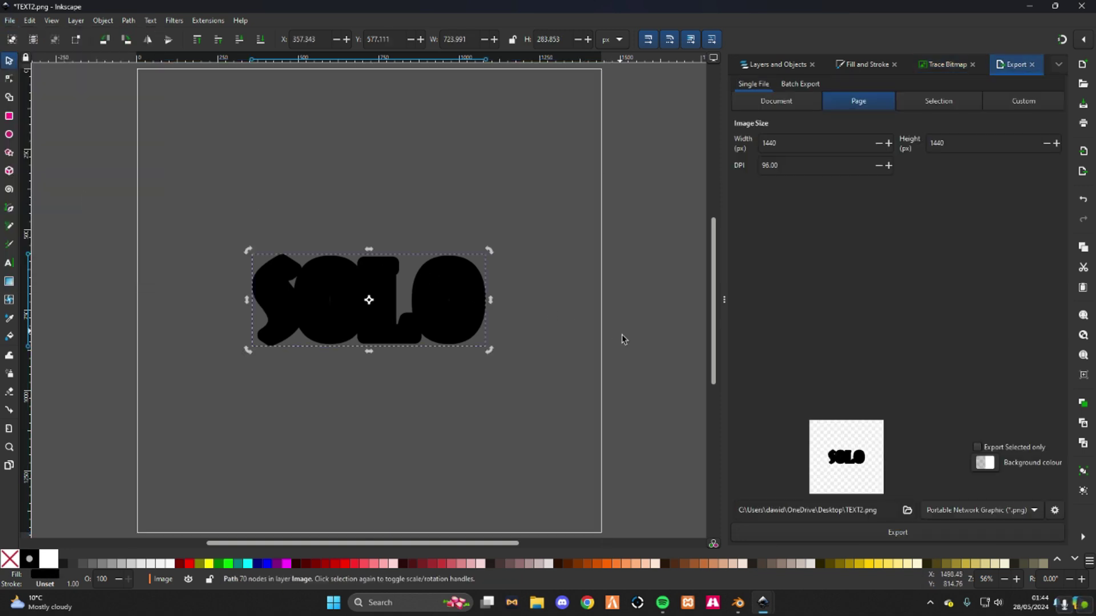
left_click(962, 505)
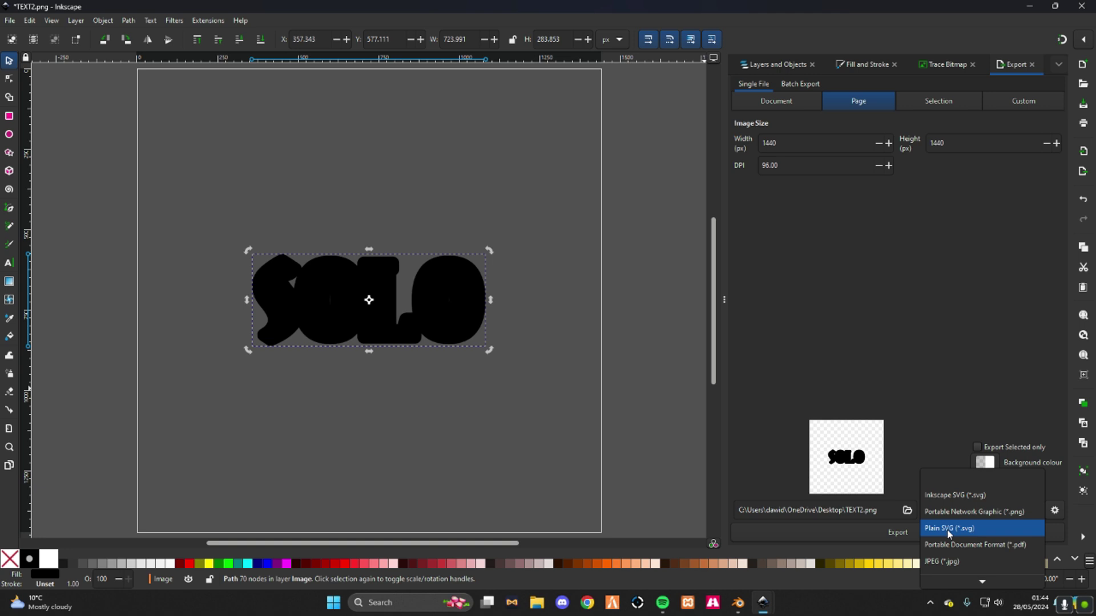
left_click(949, 528)
left_click(935, 534)
Step: Open text3.png from the desktop and trace its image into a vector path with a single-scan brightness cutoff
left_click(8, 21)
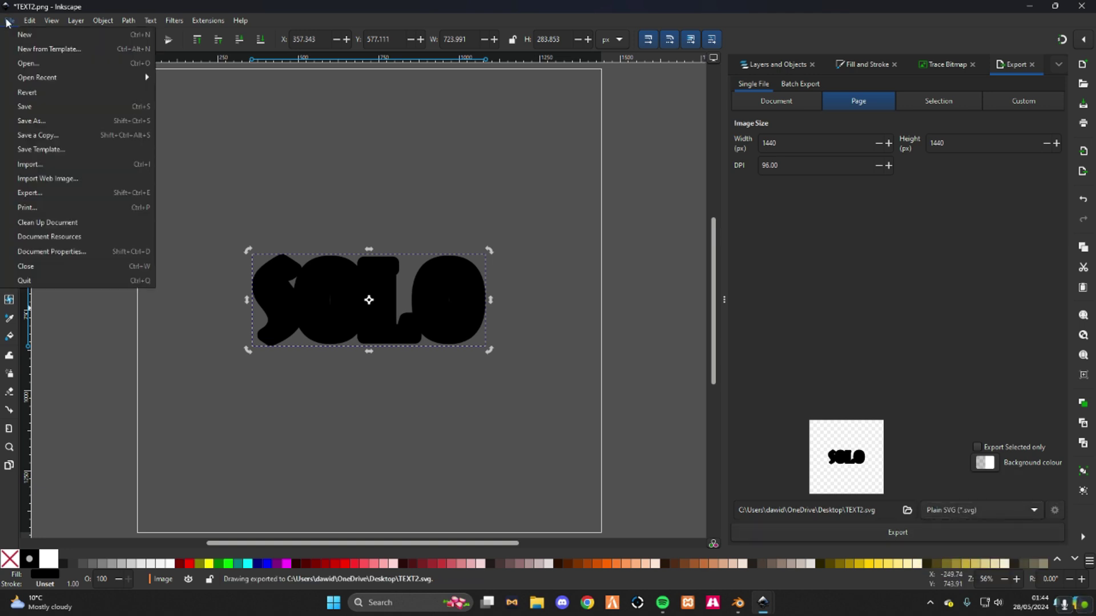
left_click(54, 62)
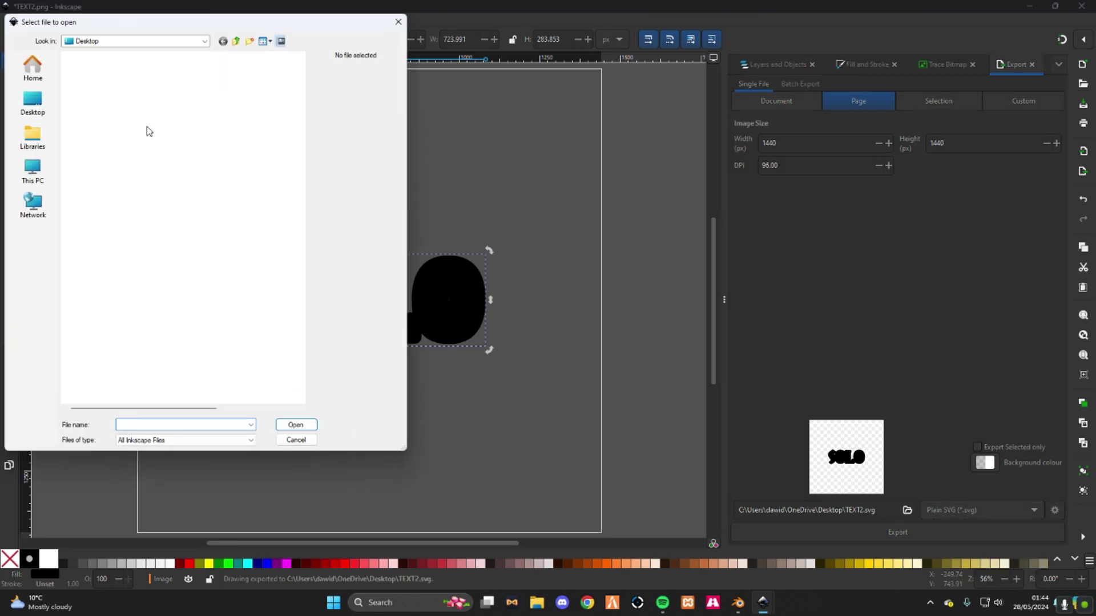
double_click(121, 234)
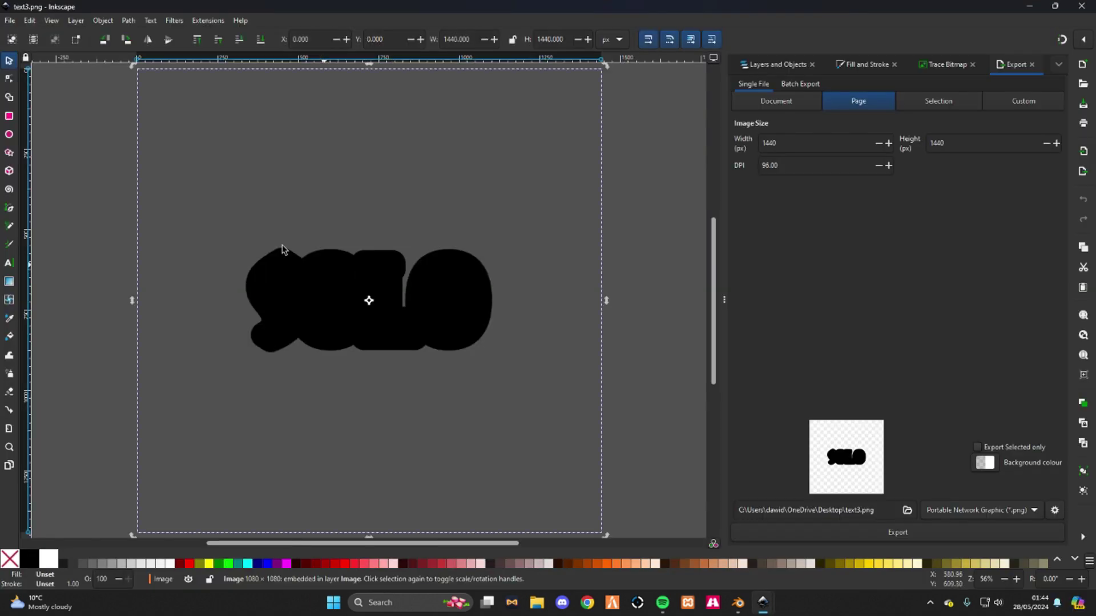
left_click(128, 21)
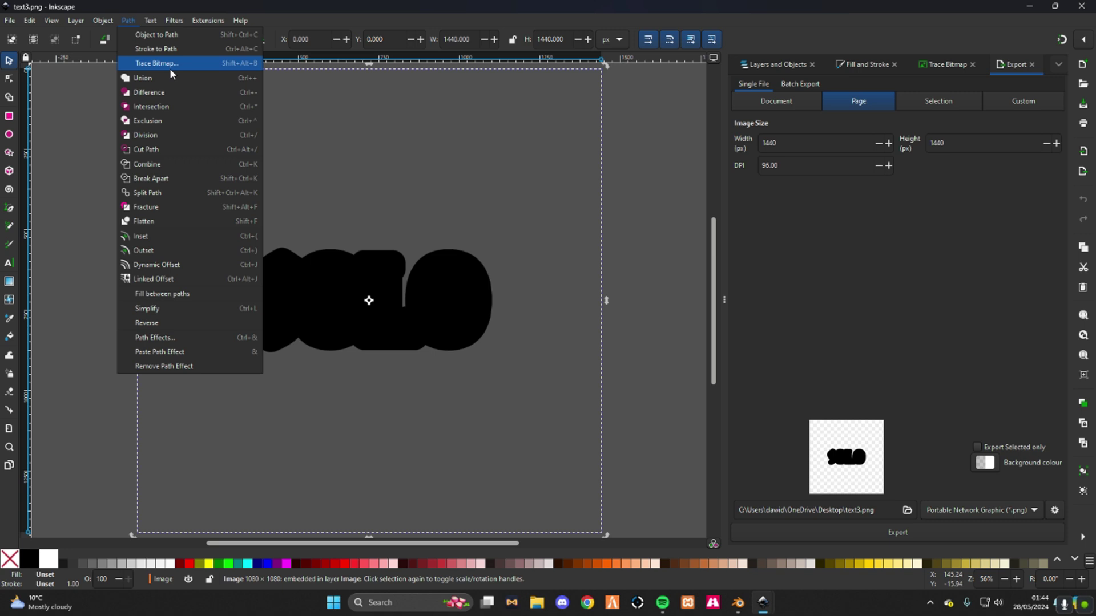
left_click(168, 66)
left_click(907, 533)
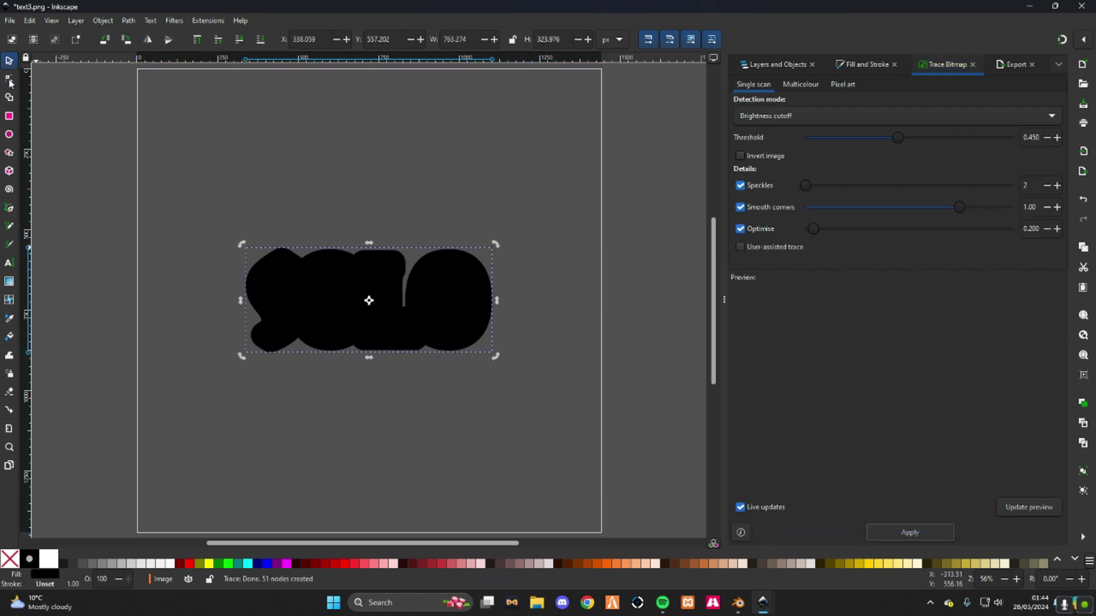
Step: Export the traced thickest SOLO text to the desktop as the Plain SVG file text3.svg
left_click(11, 20)
left_click(34, 176)
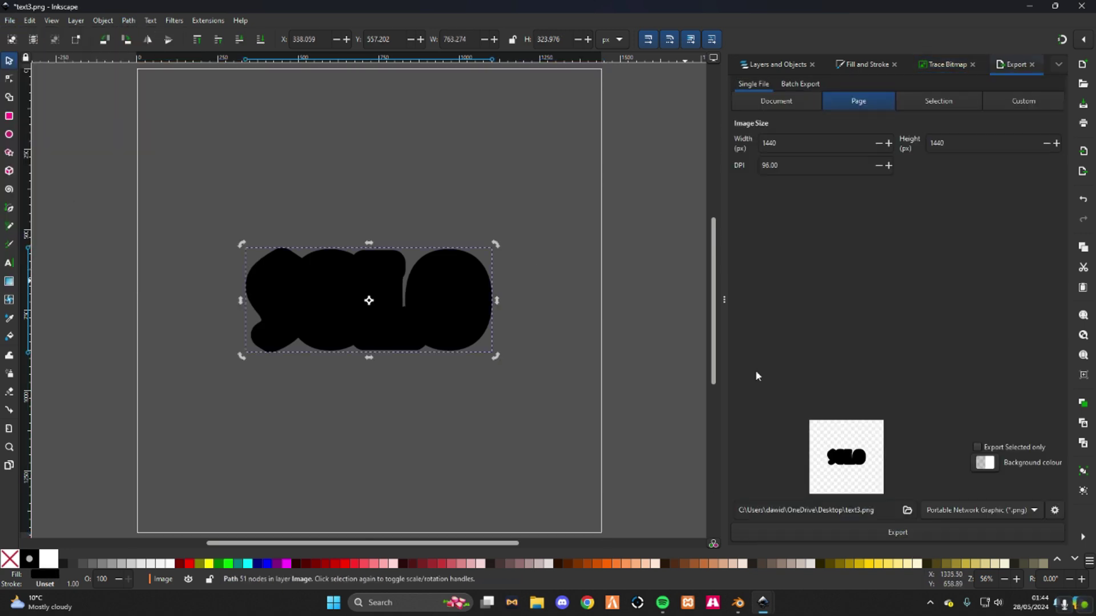
left_click(946, 511)
left_click(938, 533)
left_click(921, 532)
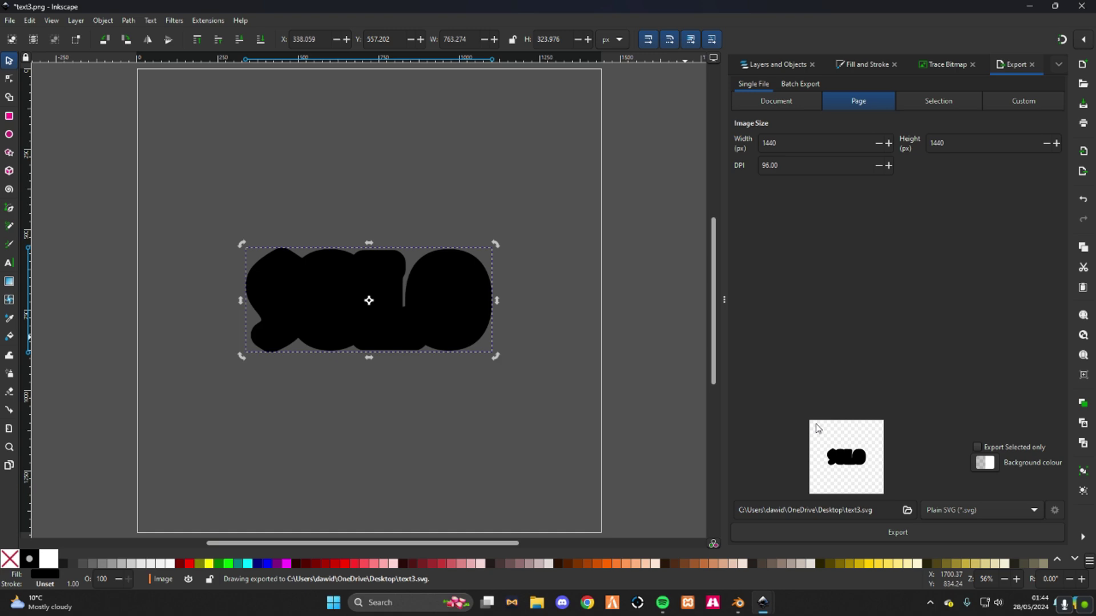
Step: Close all three open Inkscape documents without saving their changes
left_click(1081, 7)
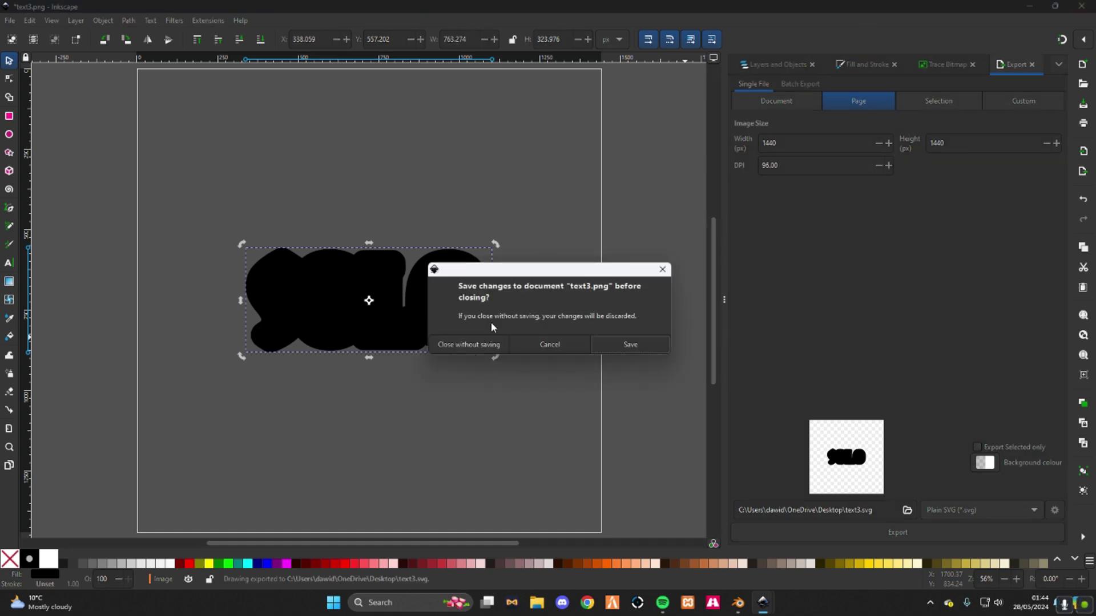
left_click(485, 344)
left_click(485, 344)
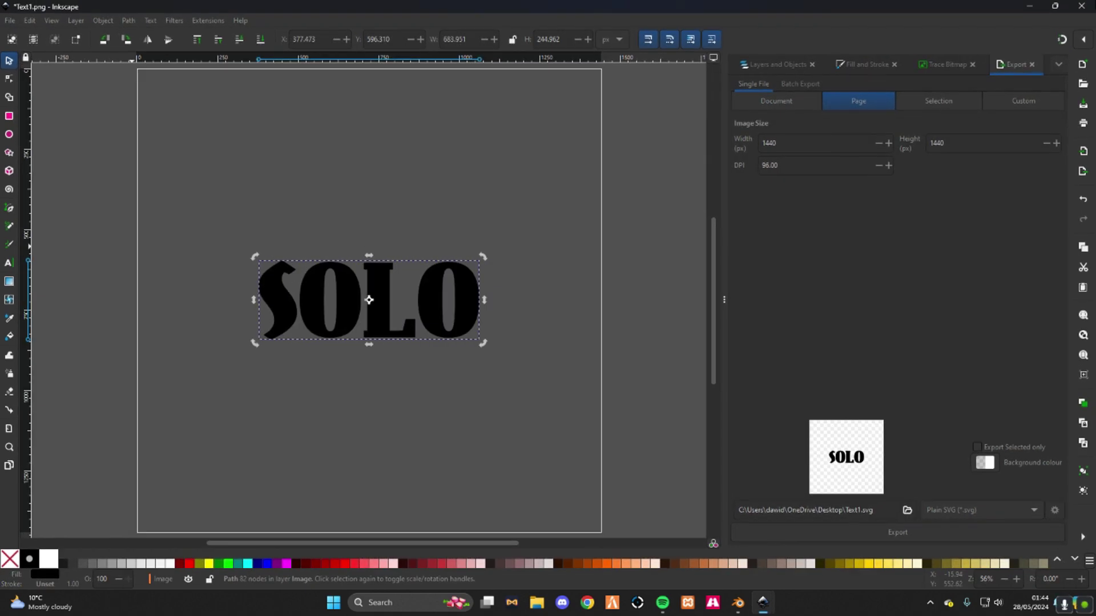
left_click(463, 347)
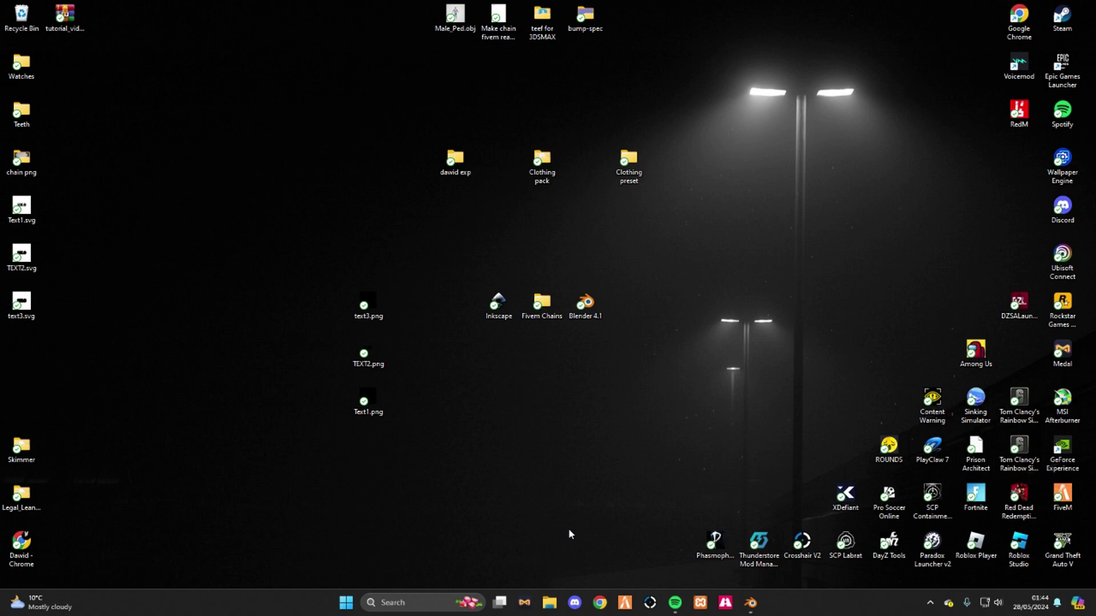
Step: Switch to Blender and delete the default camera, cube and light from the scene
left_click(749, 603)
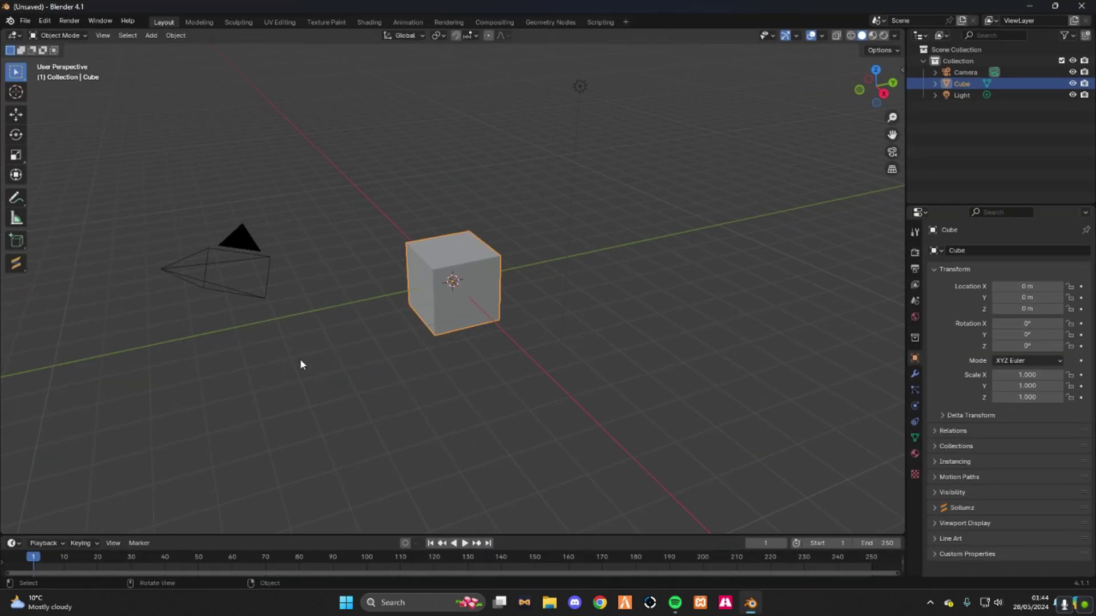
scroll(223, 191, "down", 2)
left_click_drag(175, 161, 724, 494)
key("Delete")
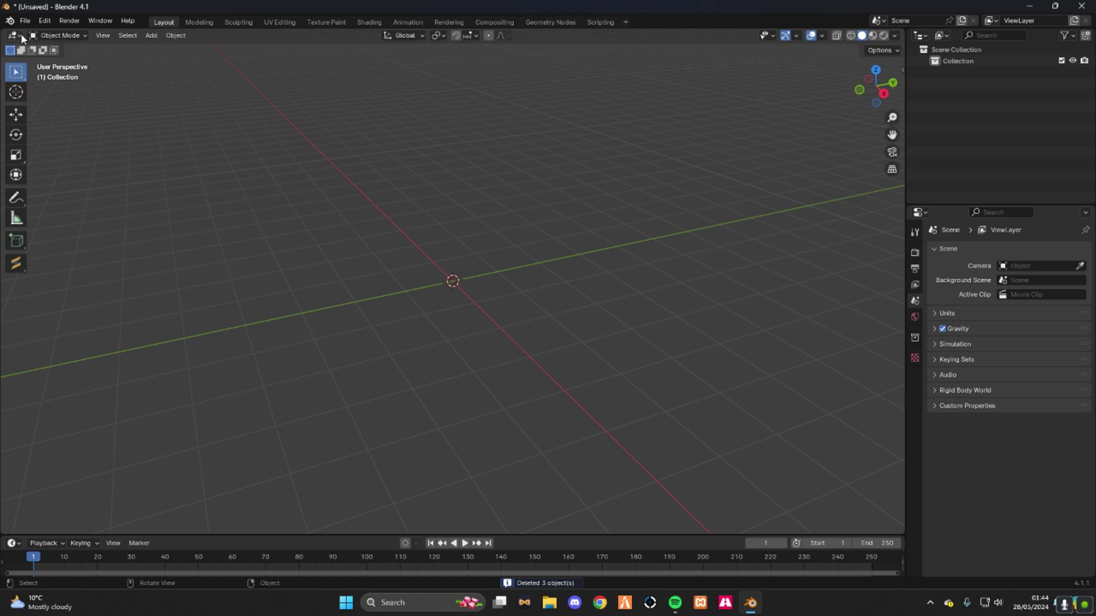
Step: Start a Wavefront OBJ import and browse to the Fivem Chains folder on the desktop
left_click(25, 20)
mouse_move(57, 184)
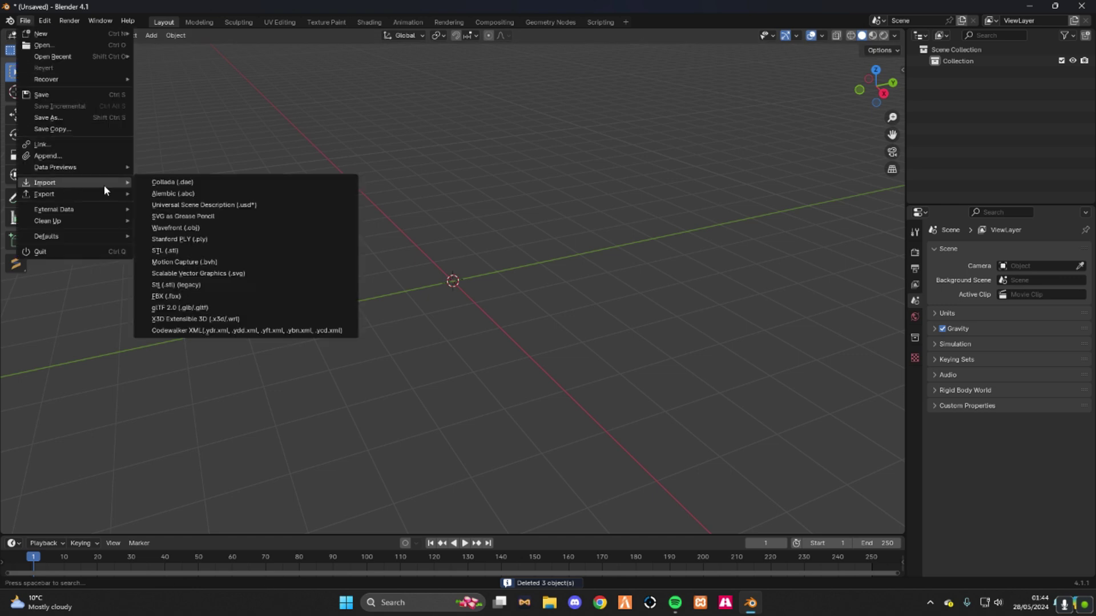
left_click(216, 228)
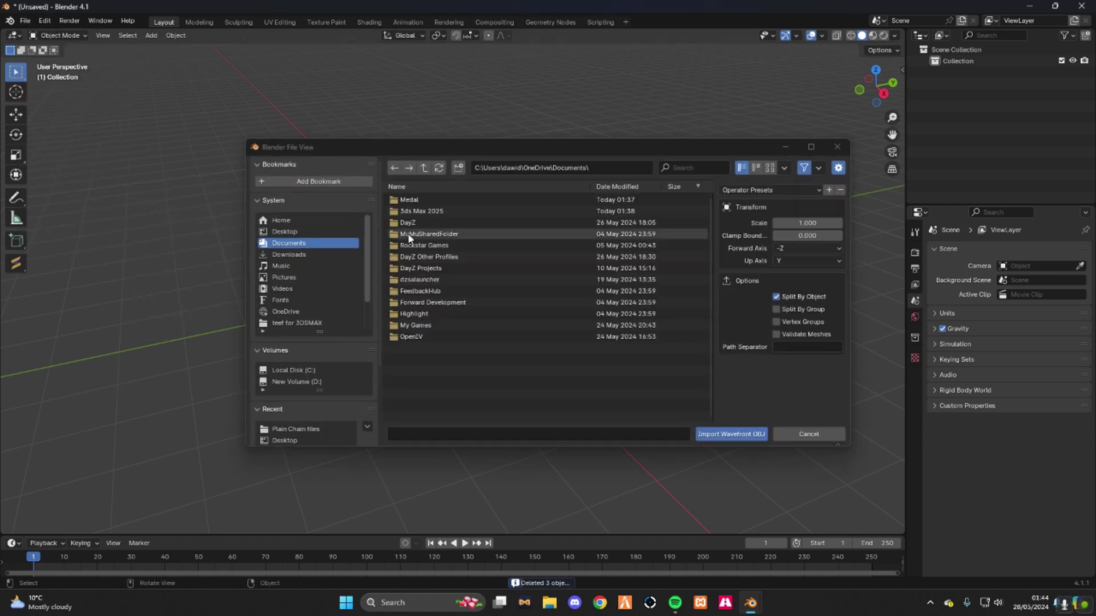
left_click(332, 230)
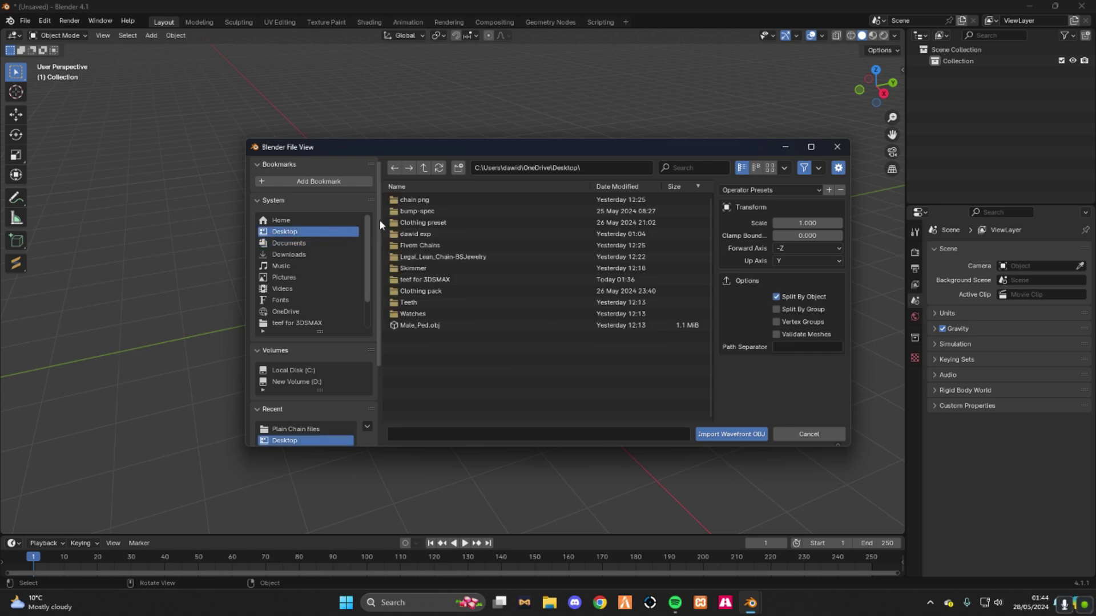
left_click(415, 201)
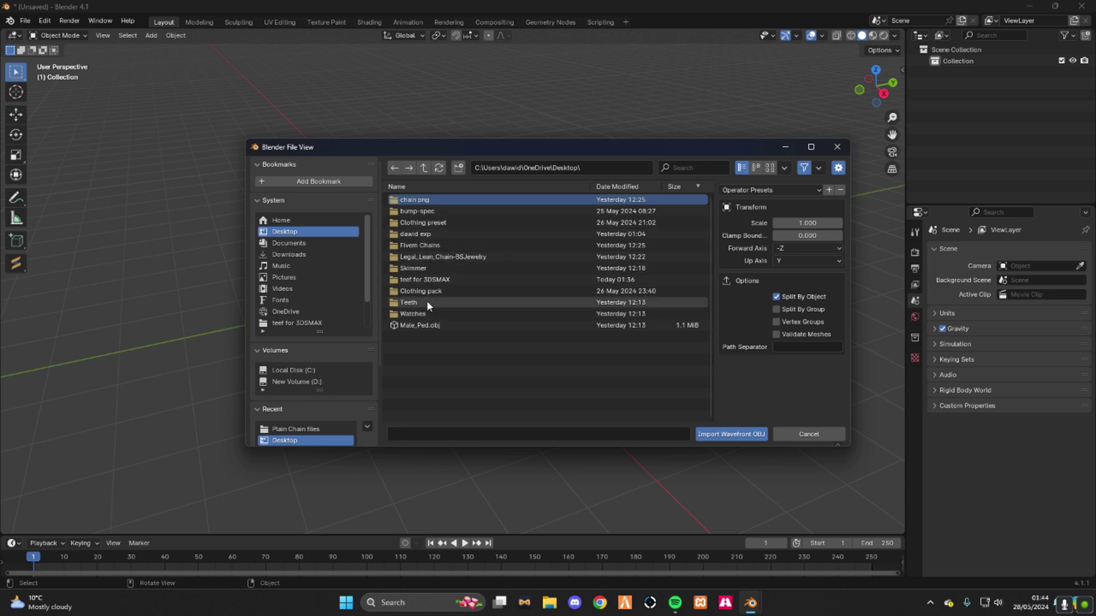
left_click(420, 245)
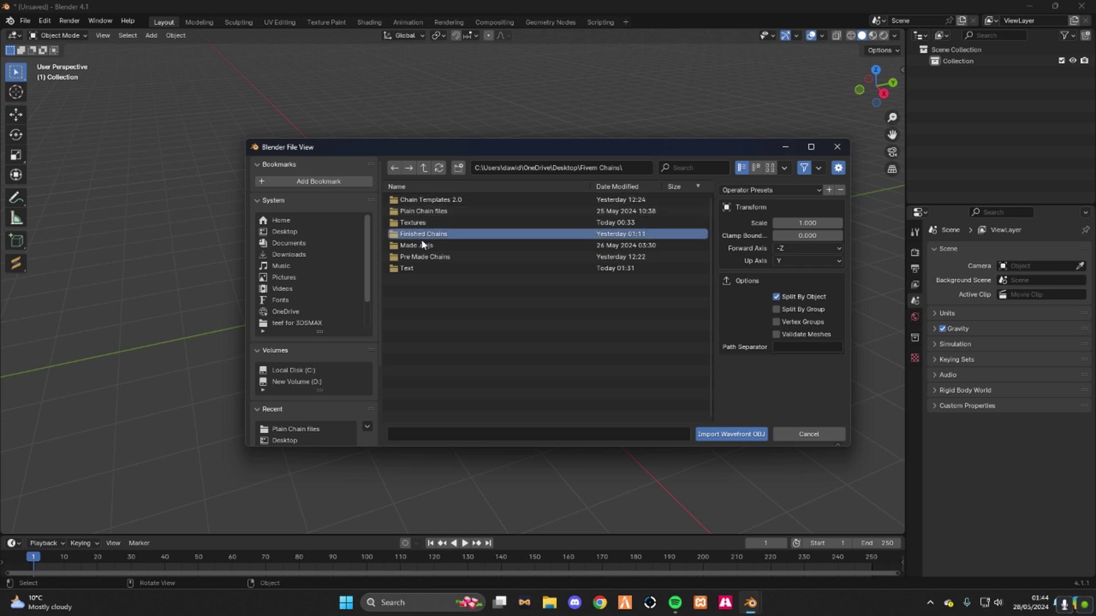
left_click(422, 257)
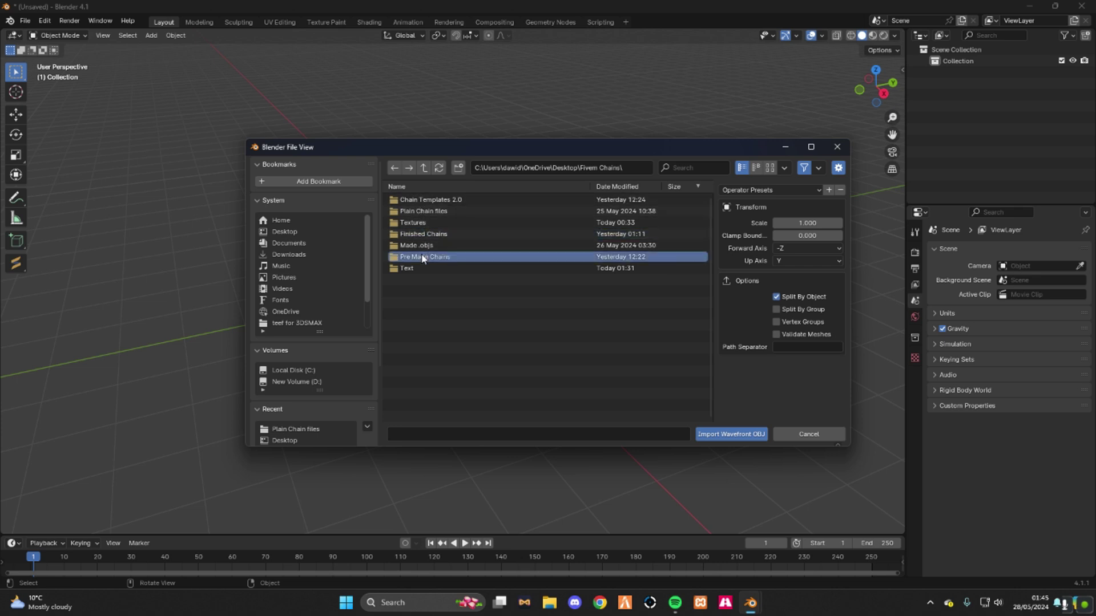
double_click(444, 257)
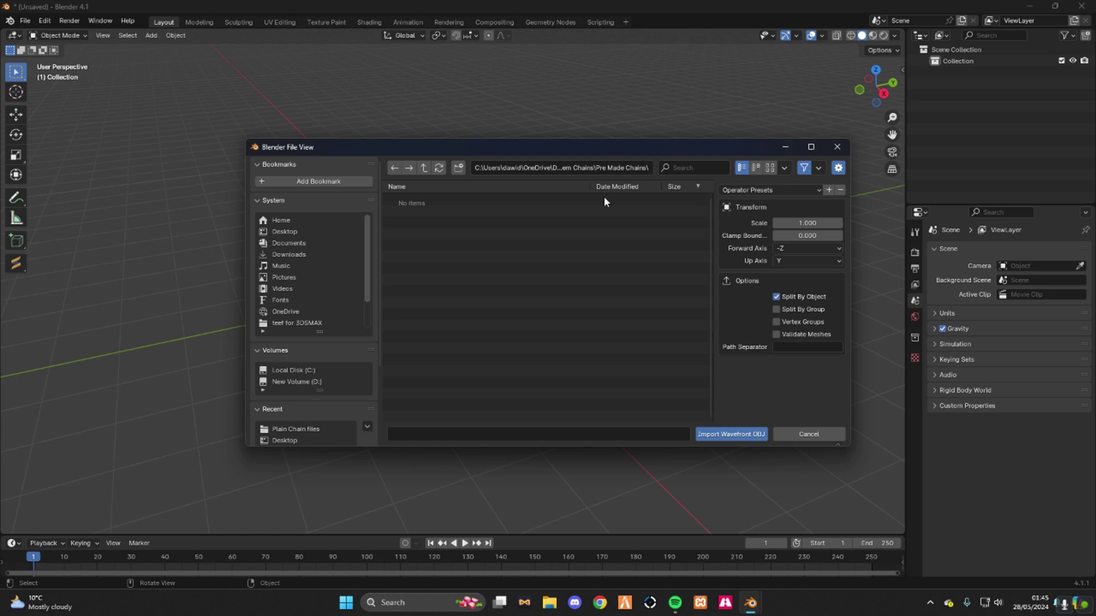
left_click(393, 168)
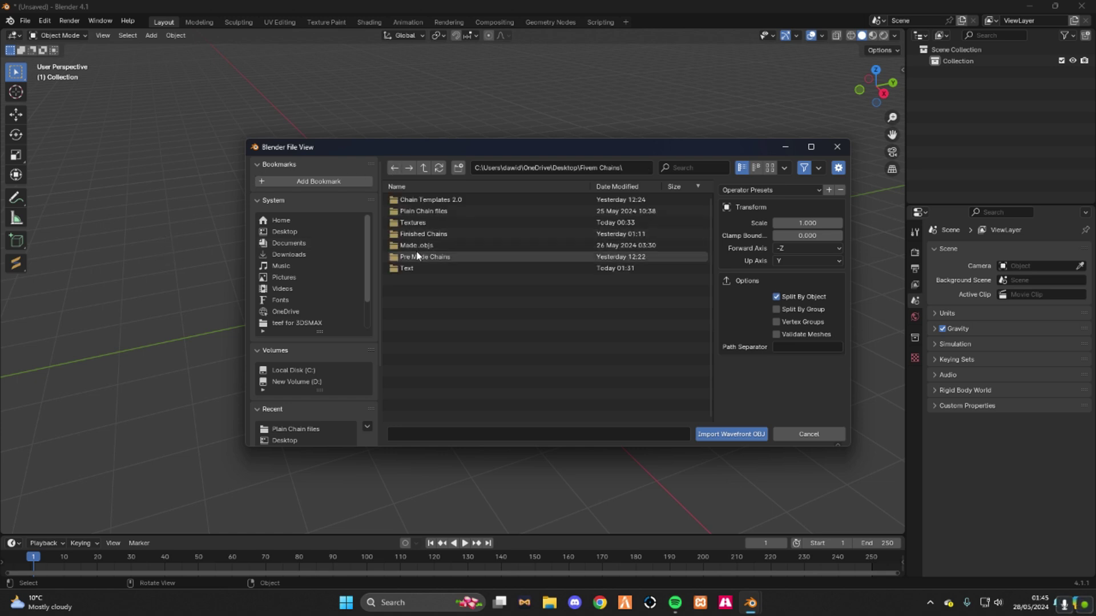
Step: Import the chain model 25.obj from the Plain Chain files folder and view it from the front
double_click(422, 212)
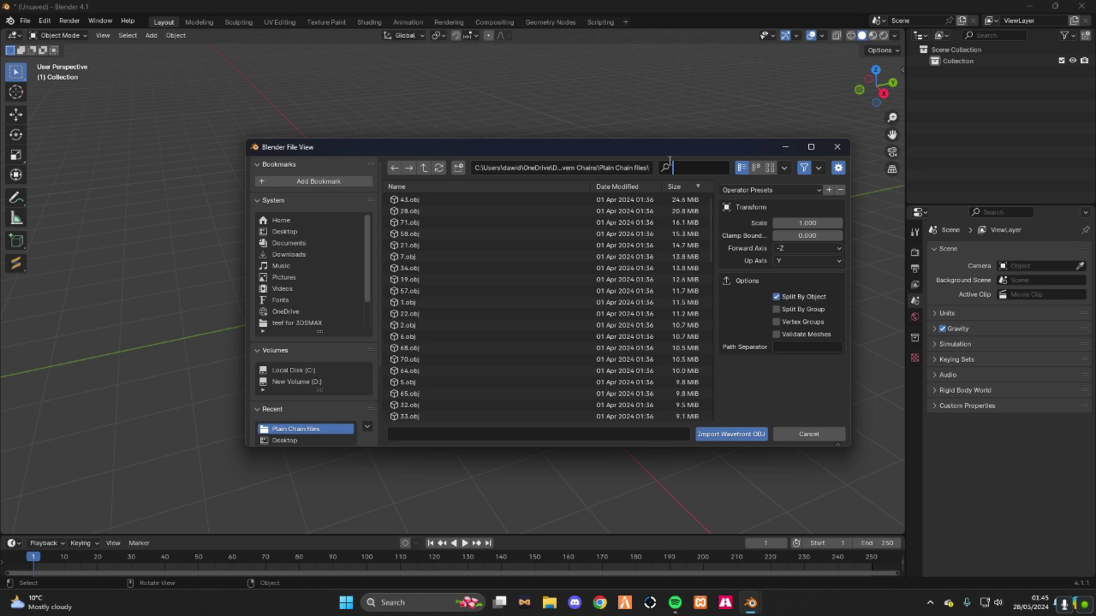
type("25")
key("Return")
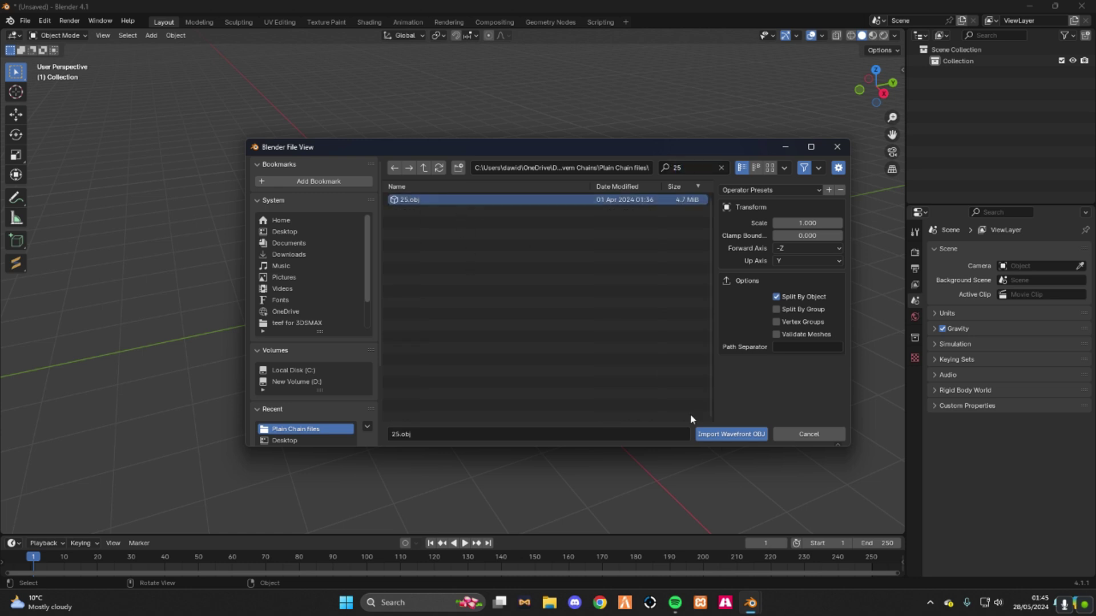
left_click(730, 434)
left_click(490, 196)
key("KP_1")
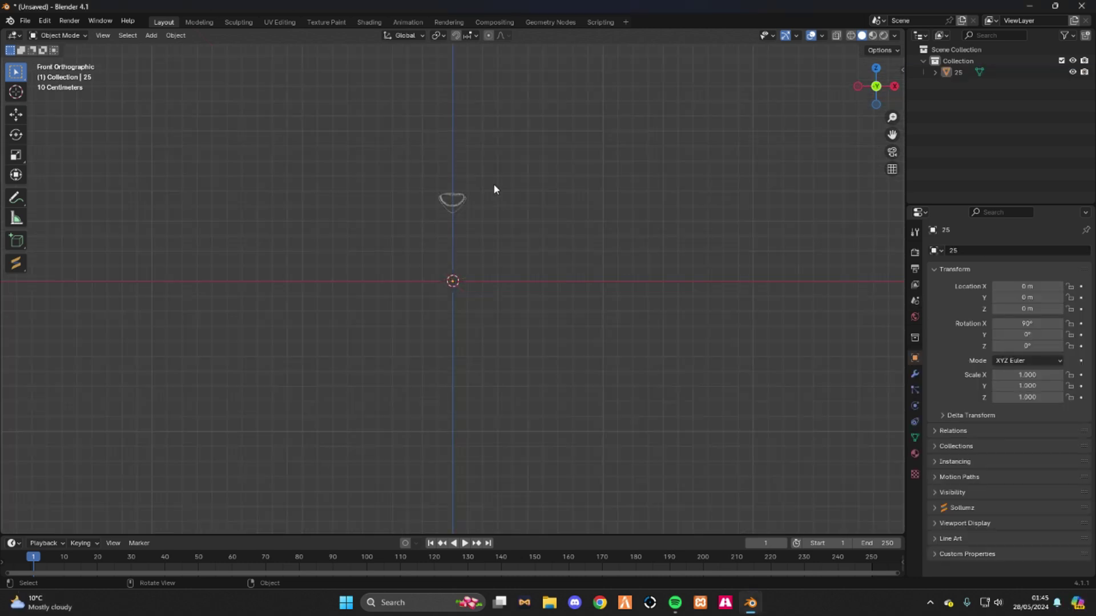
scroll(491, 158, "up", 3)
middle_click_drag(491, 159, 1, 50)
Step: Import Text1.svg from the desktop as a Scalable Vector Graphics file
left_click(25, 21)
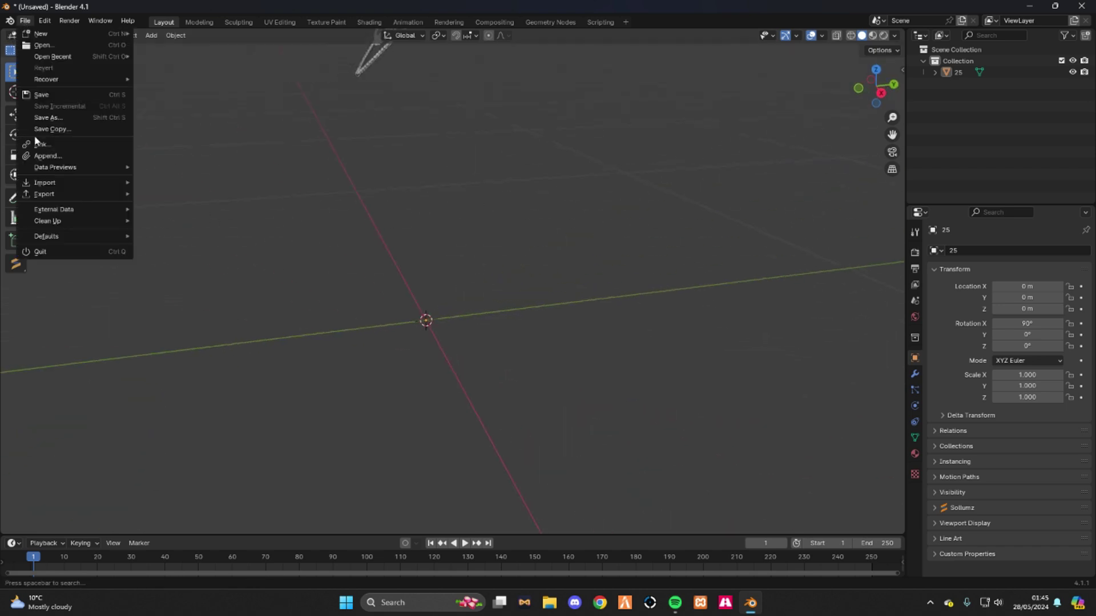
mouse_move(69, 182)
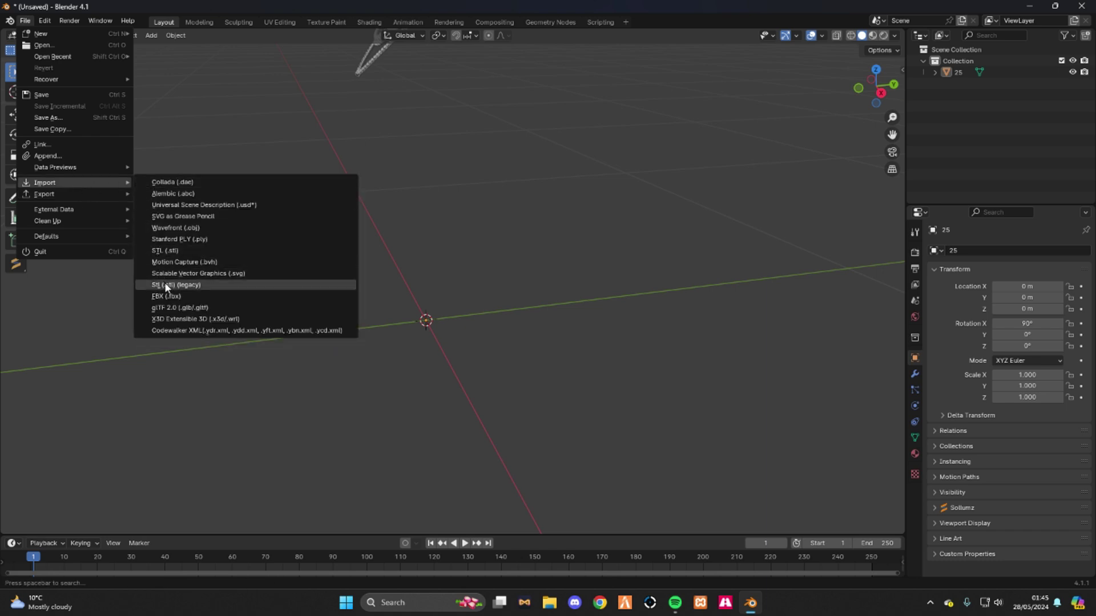
left_click(163, 274)
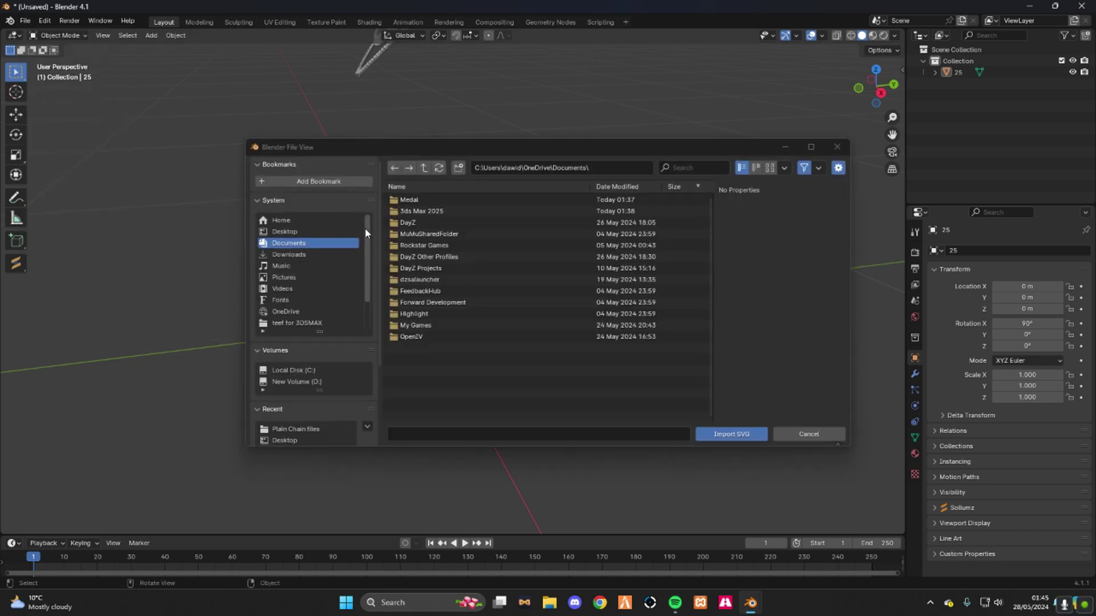
left_click(288, 231)
double_click(454, 323)
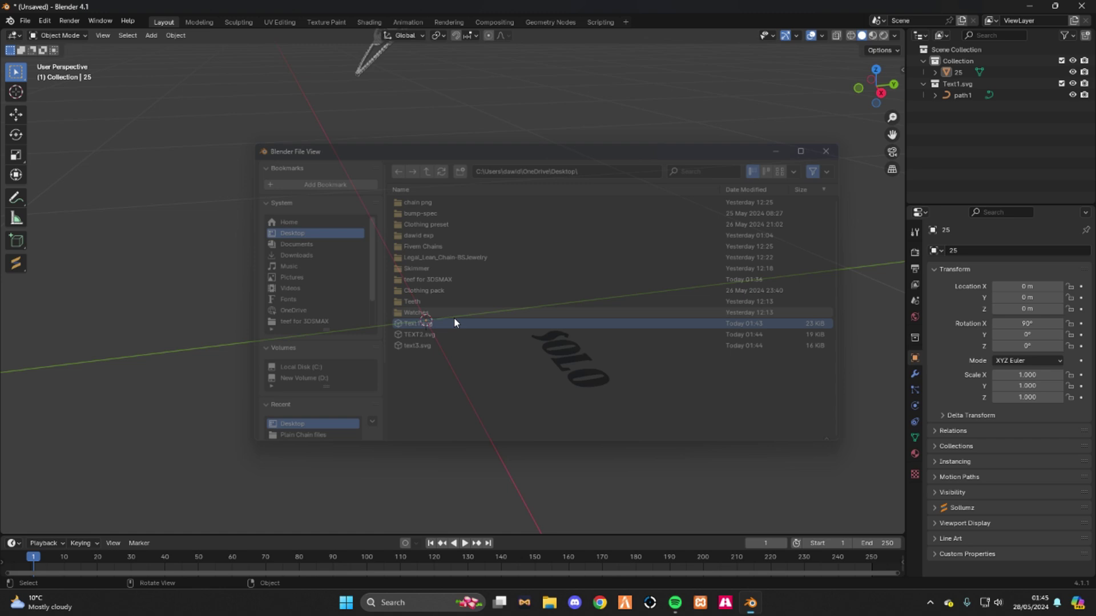
Step: Import the second text layer, TEXT2.svg, from the desktop
left_click(25, 21)
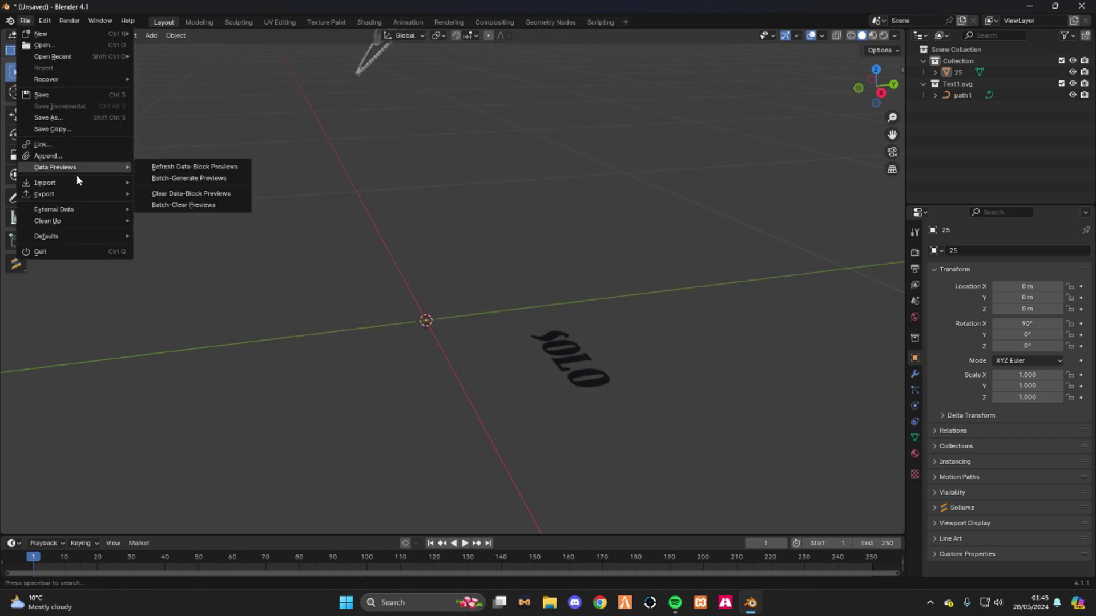
mouse_move(113, 182)
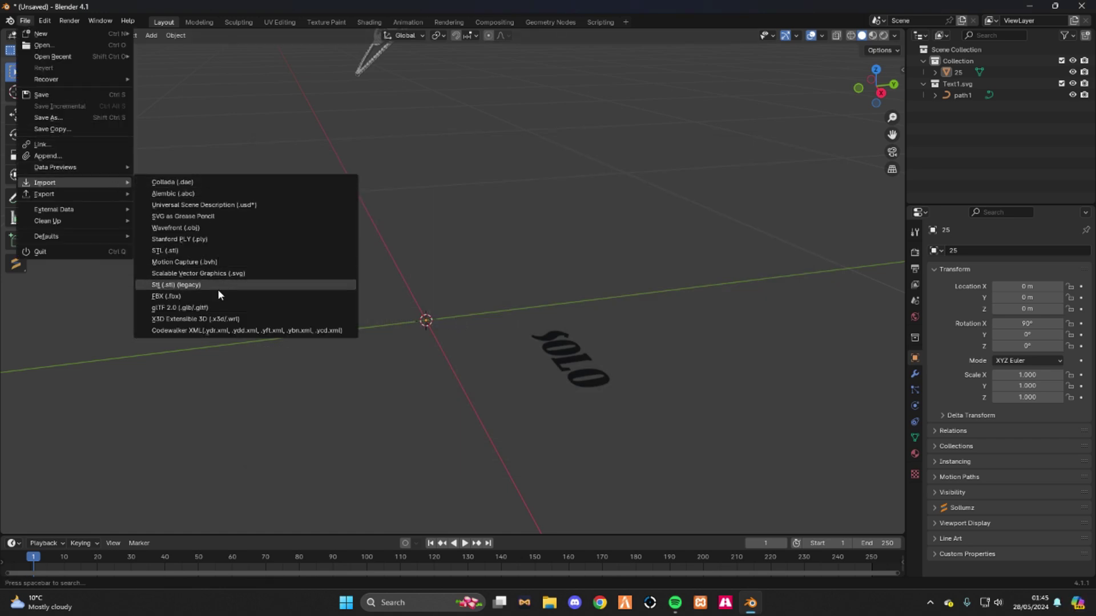
left_click(204, 274)
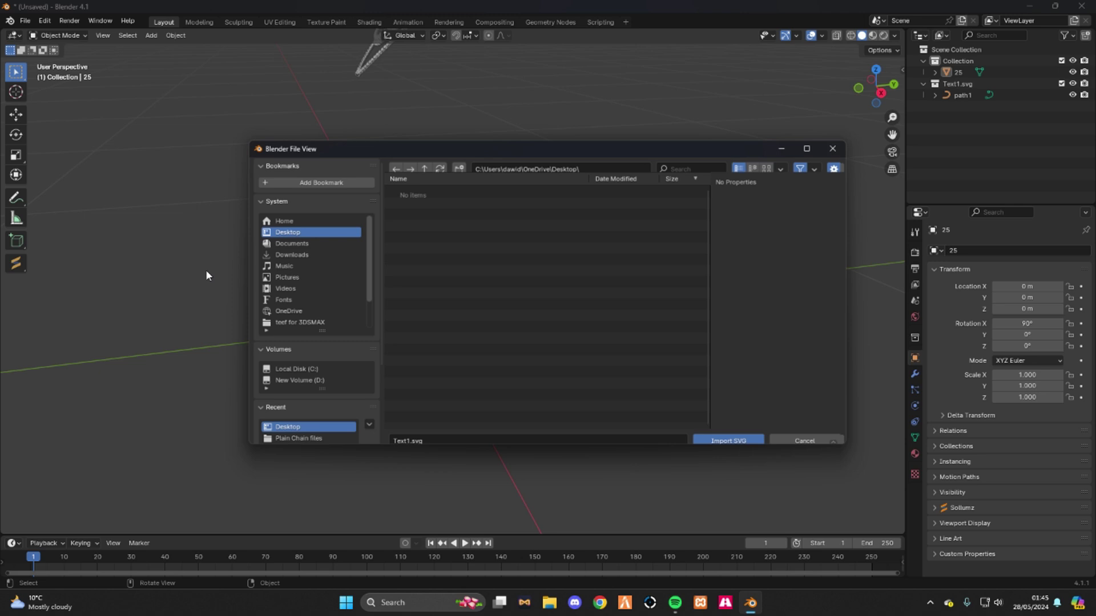
double_click(412, 337)
Step: Import the third text layer, text3.svg, from the desktop
left_click(25, 21)
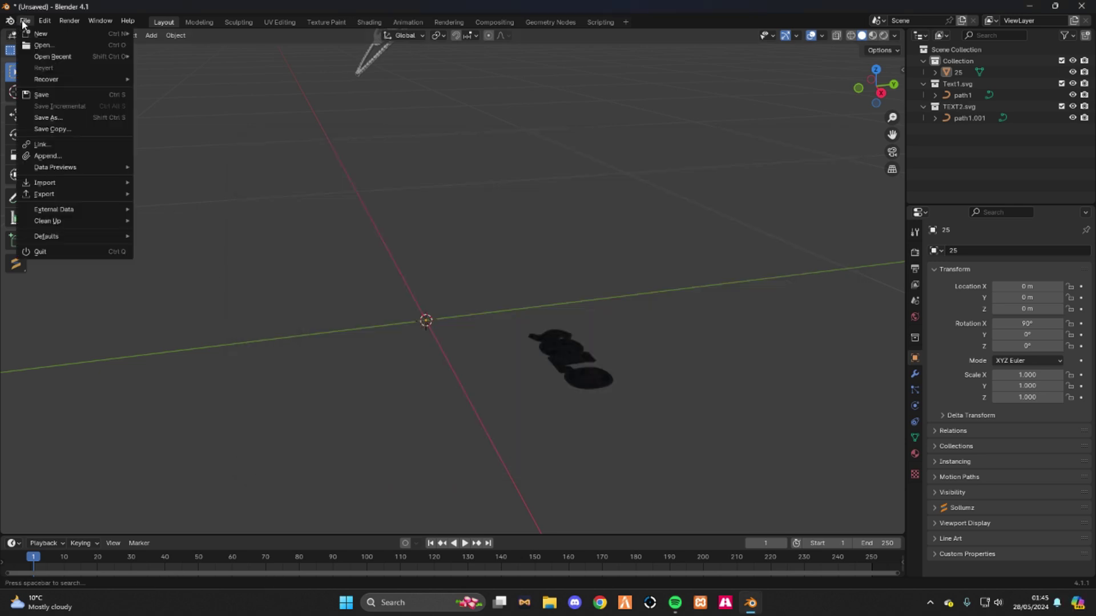
mouse_move(89, 210)
mouse_move(128, 180)
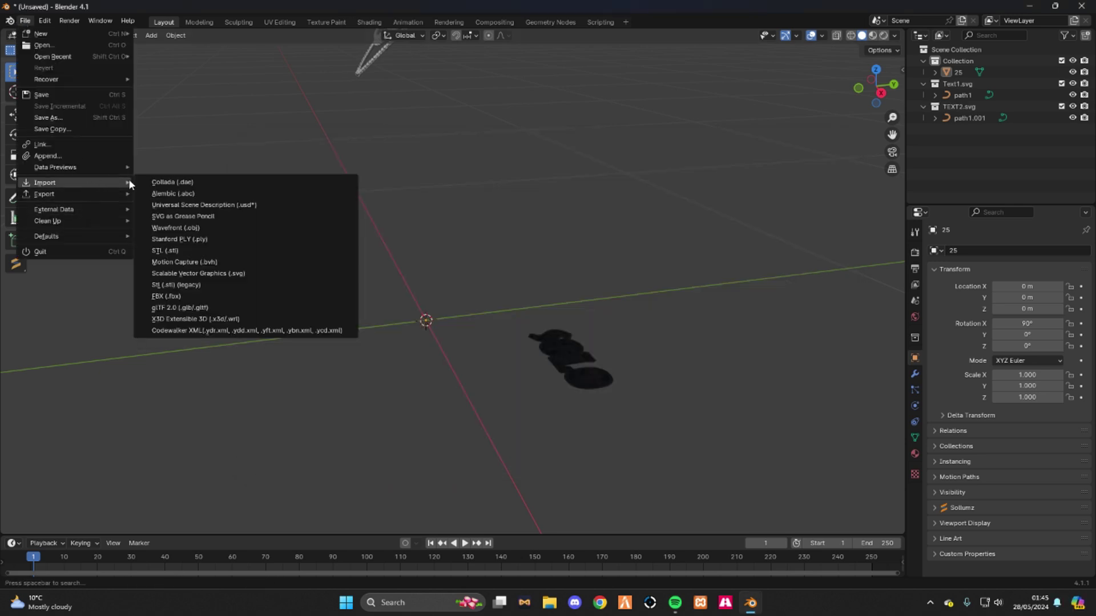
left_click(205, 273)
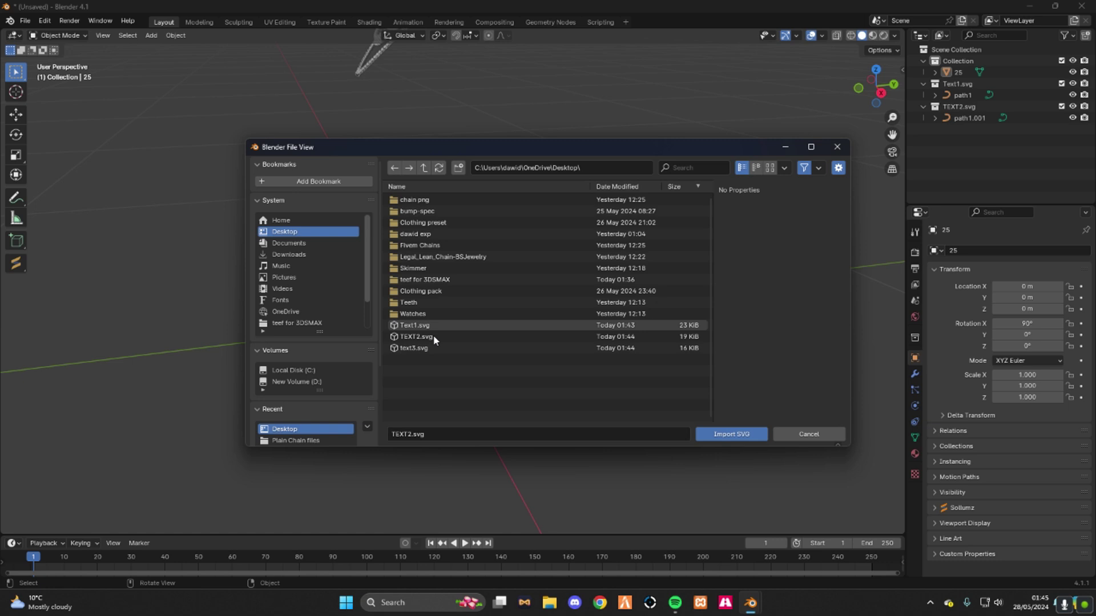
double_click(429, 346)
Step: Select all three imported SOLO text curves and convert them to meshes
scroll(582, 327, "up", 4)
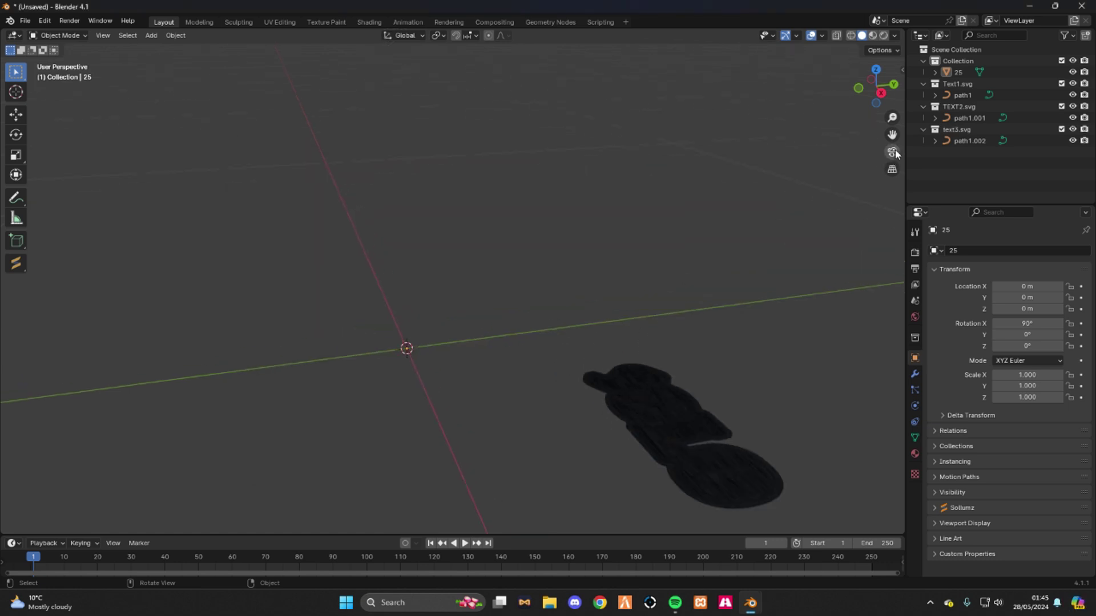
left_click_drag(892, 135, 528, 309)
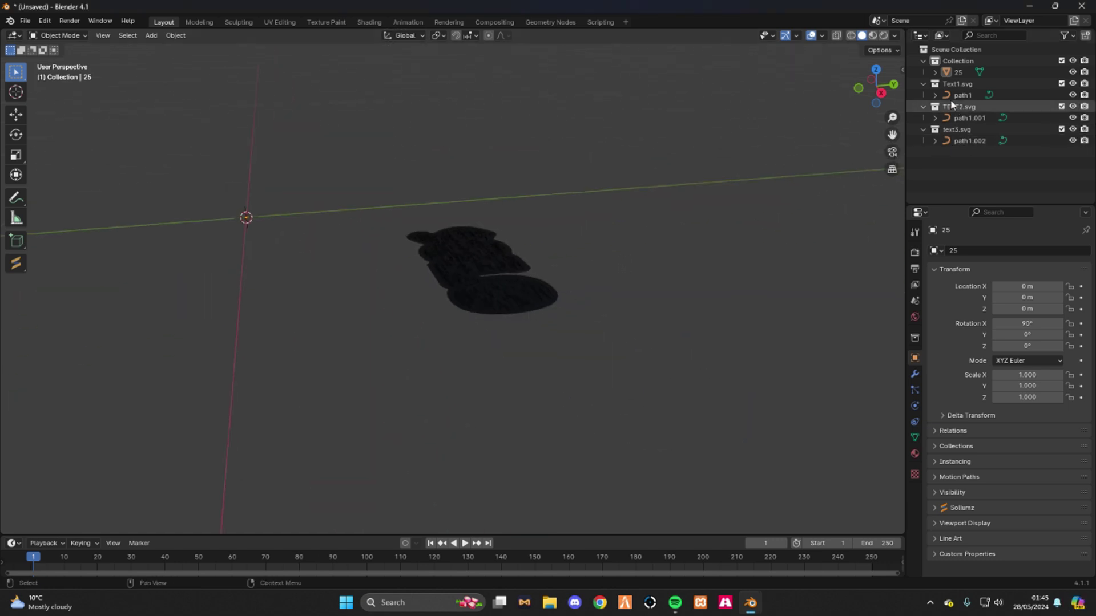
left_click(967, 95)
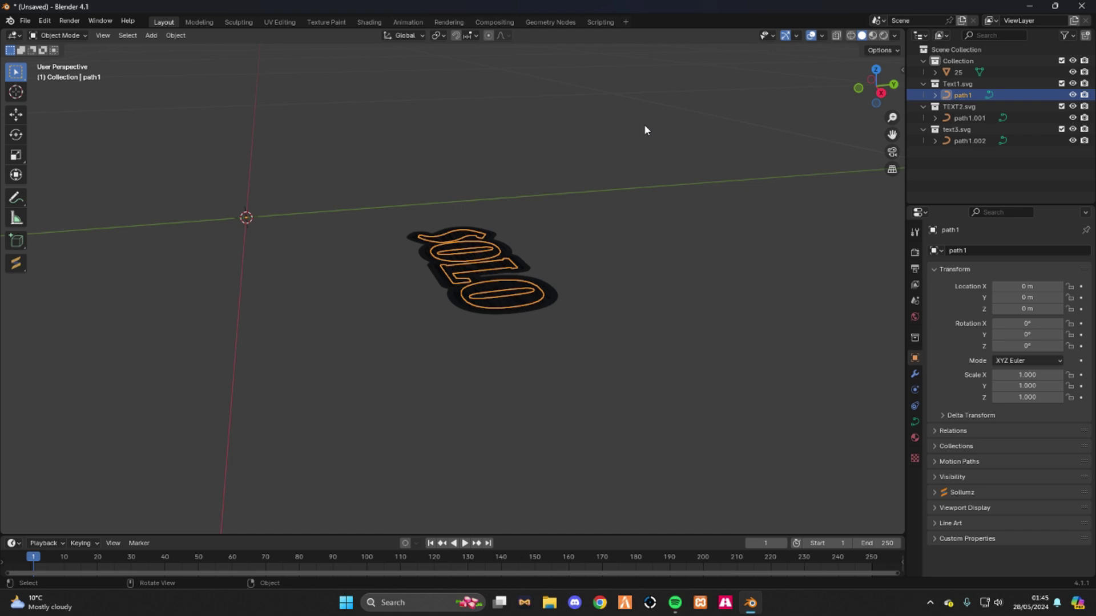
left_click_drag(268, 140, 645, 397)
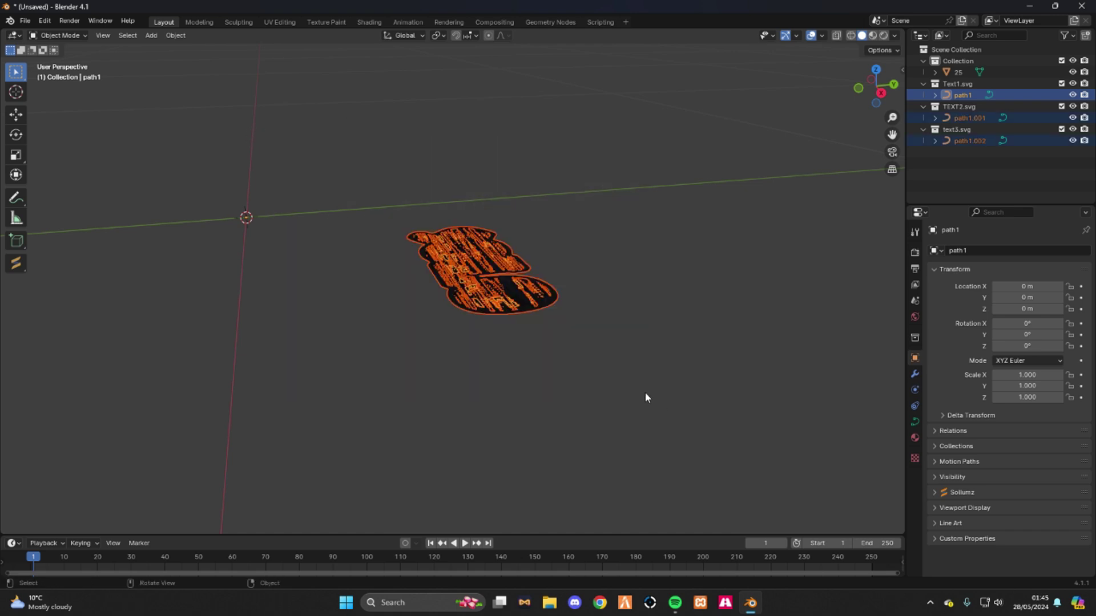
right_click(640, 216)
mouse_move(611, 275)
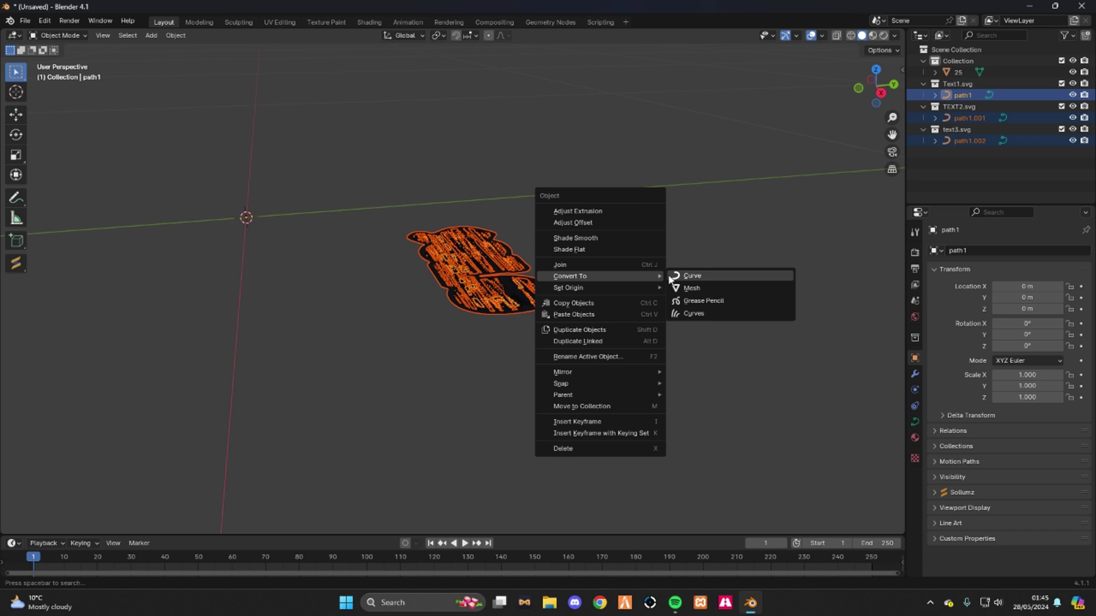
left_click(690, 288)
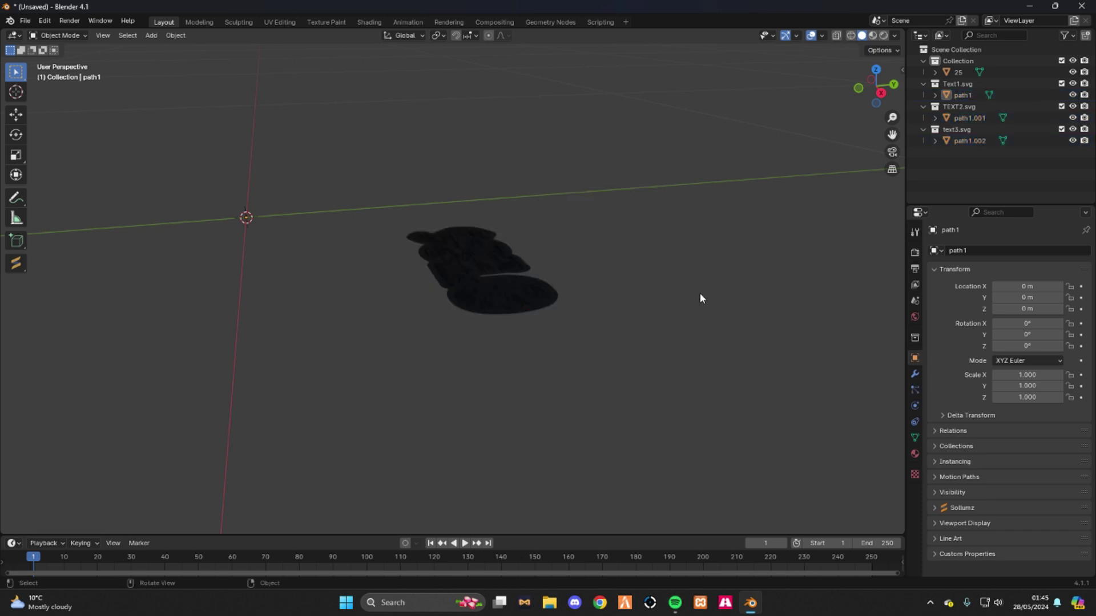
Step: Replace the SVG material on path1 with a new material whose Base Color uses an Image Texture
left_click(960, 96)
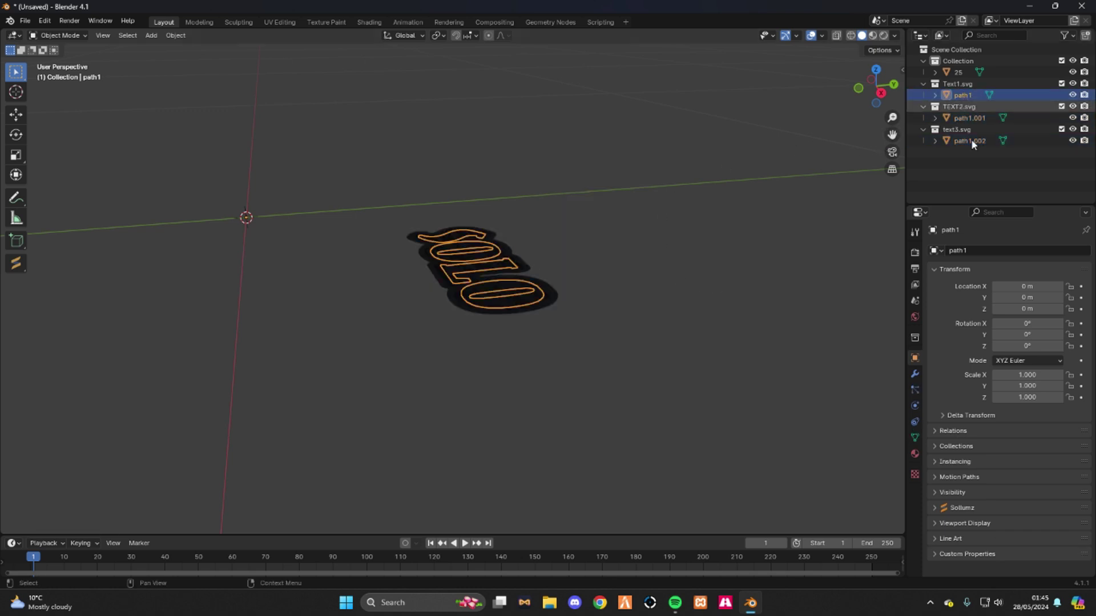
left_click(914, 474)
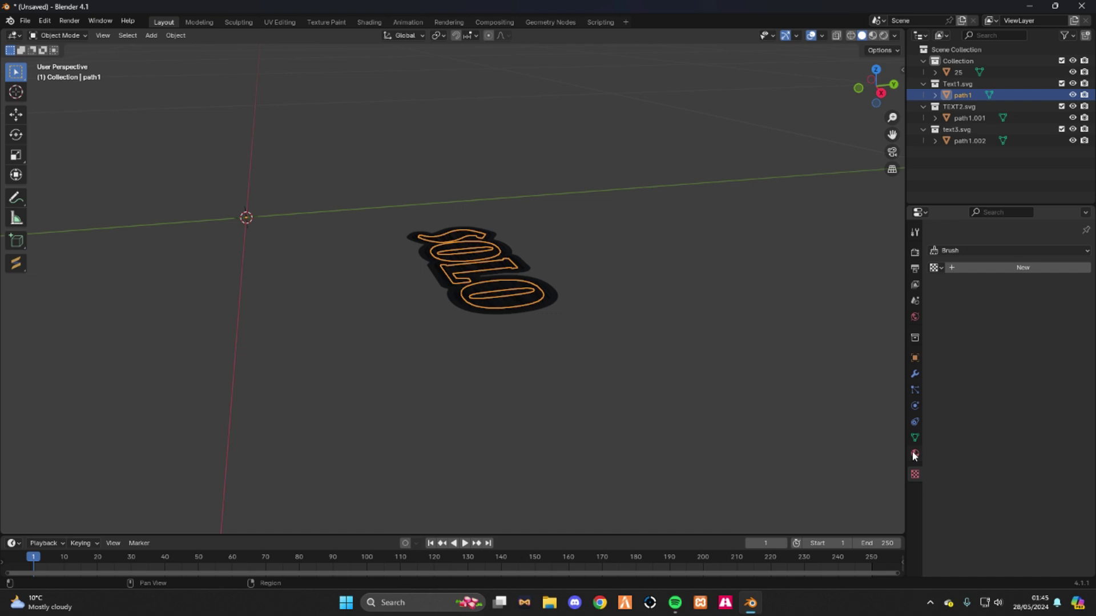
left_click(913, 454)
left_click(1086, 261)
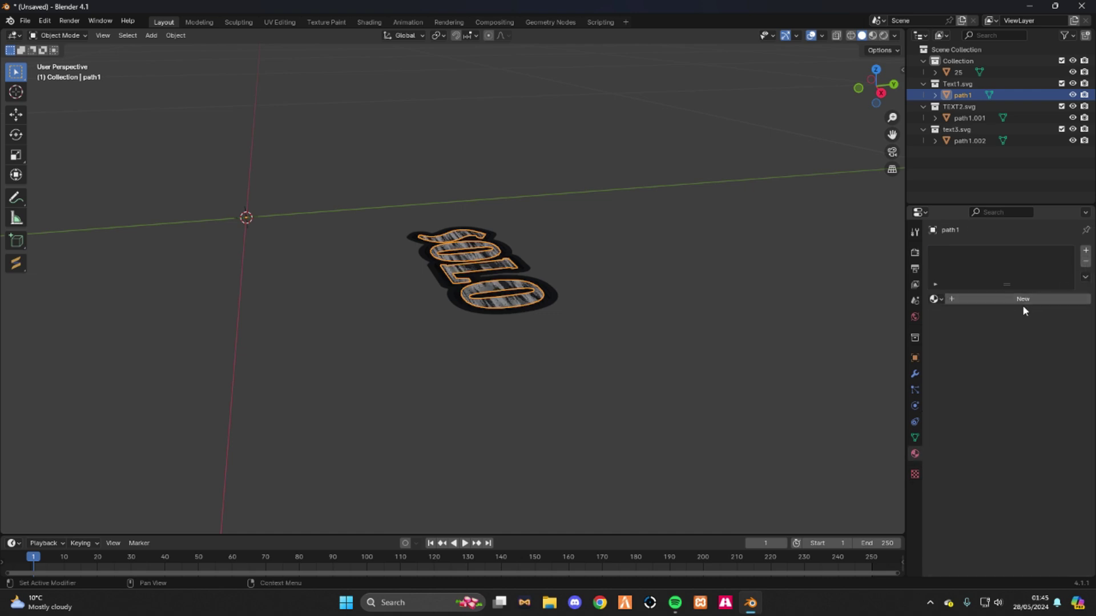
left_click(1021, 303)
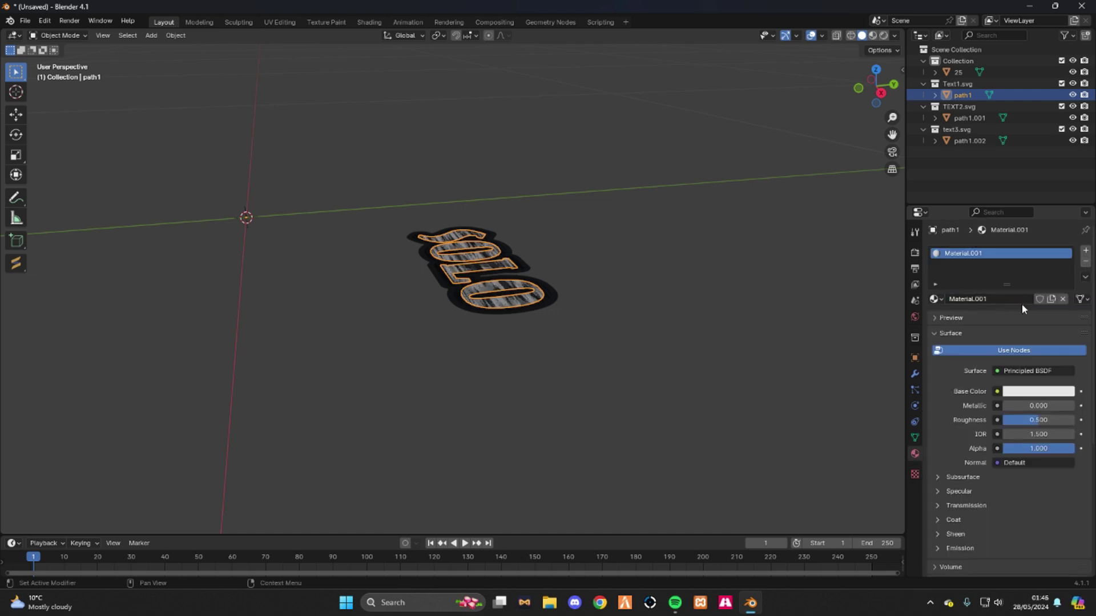
left_click(998, 392)
left_click(736, 467)
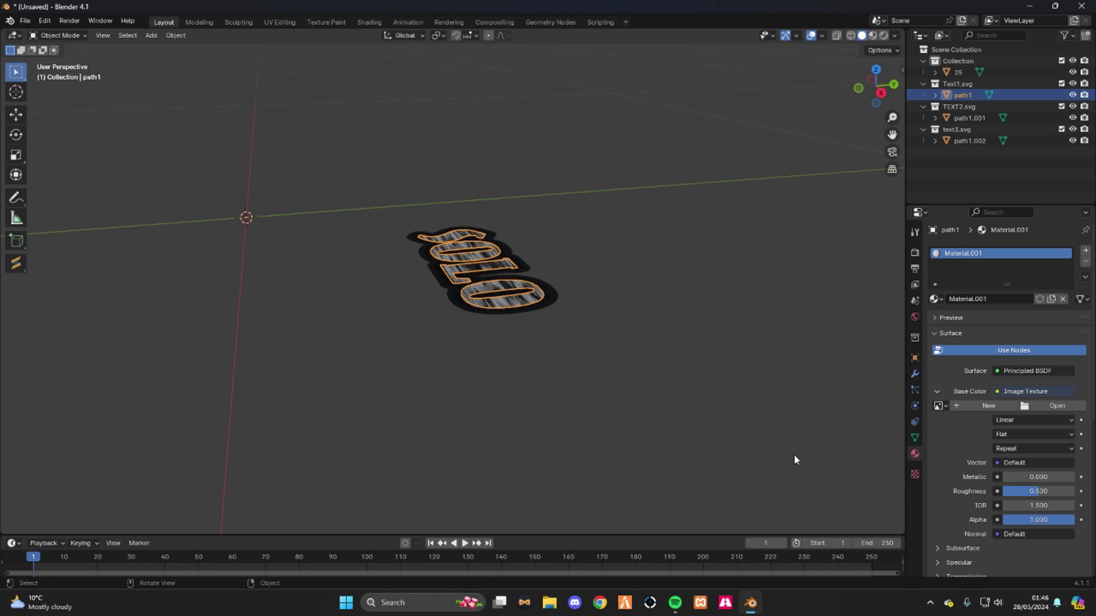
Step: Load Moneyman_blue.png from Fivem Chains\Textures\Blue as the Base Color image of path1's material
left_click(1048, 406)
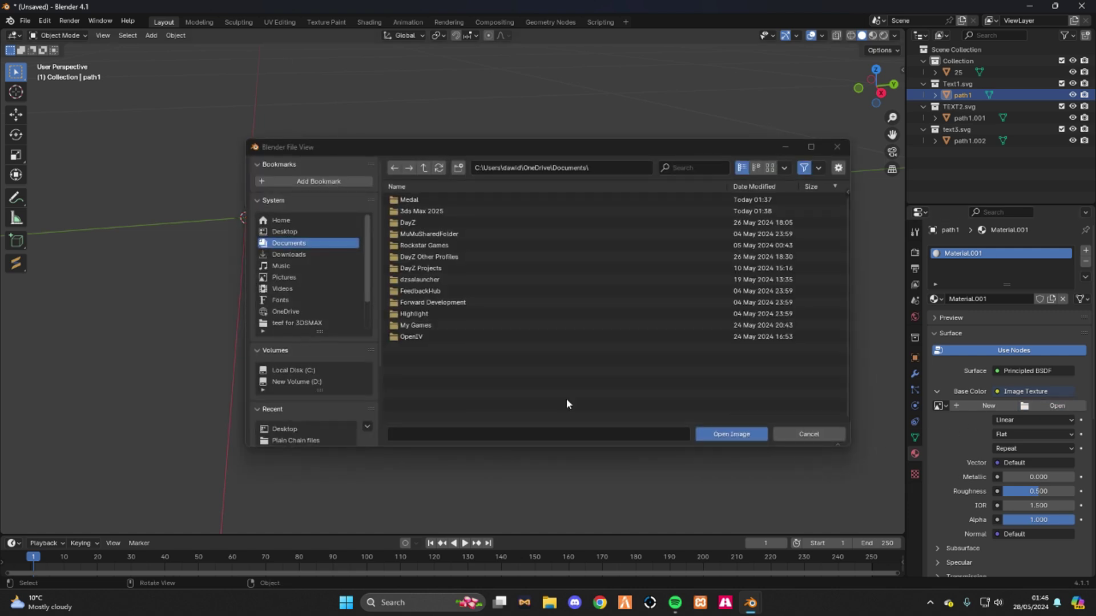
left_click(315, 232)
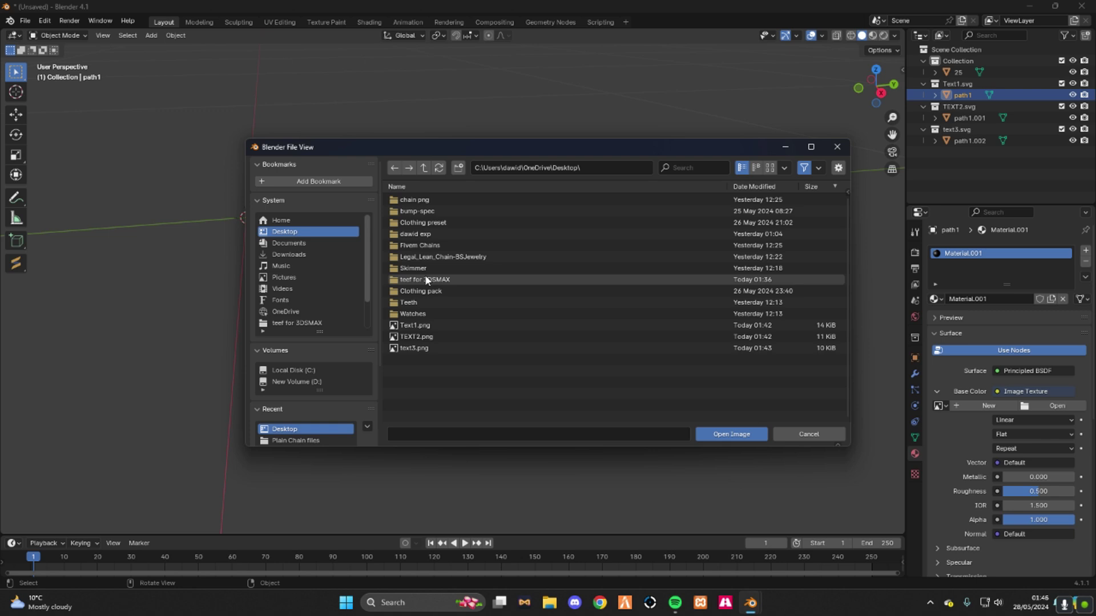
double_click(425, 243)
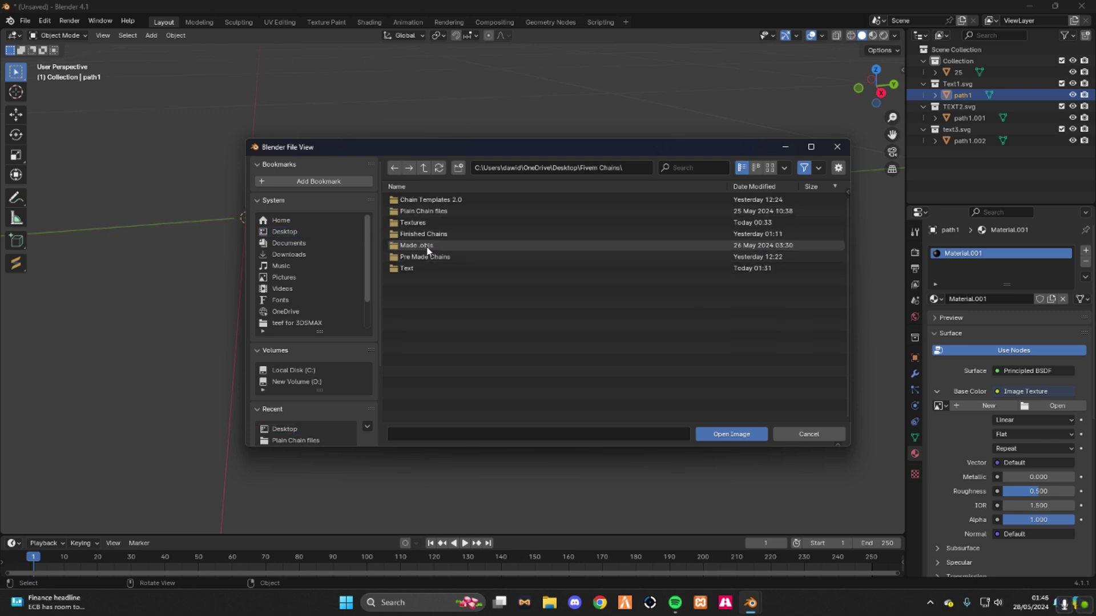
double_click(429, 223)
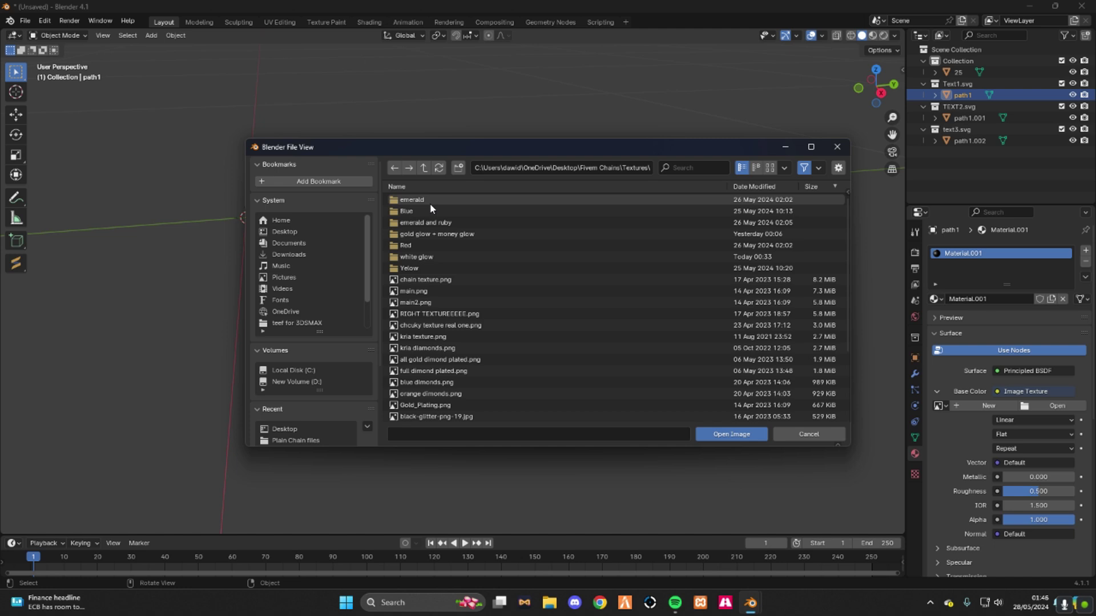
double_click(439, 209)
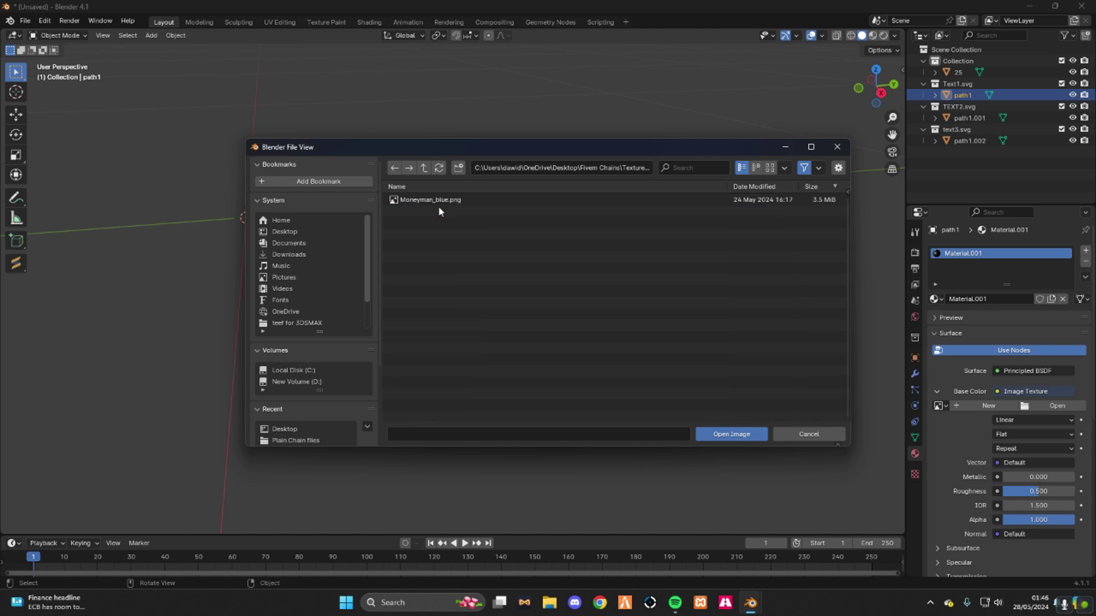
left_click(438, 203)
double_click(438, 201)
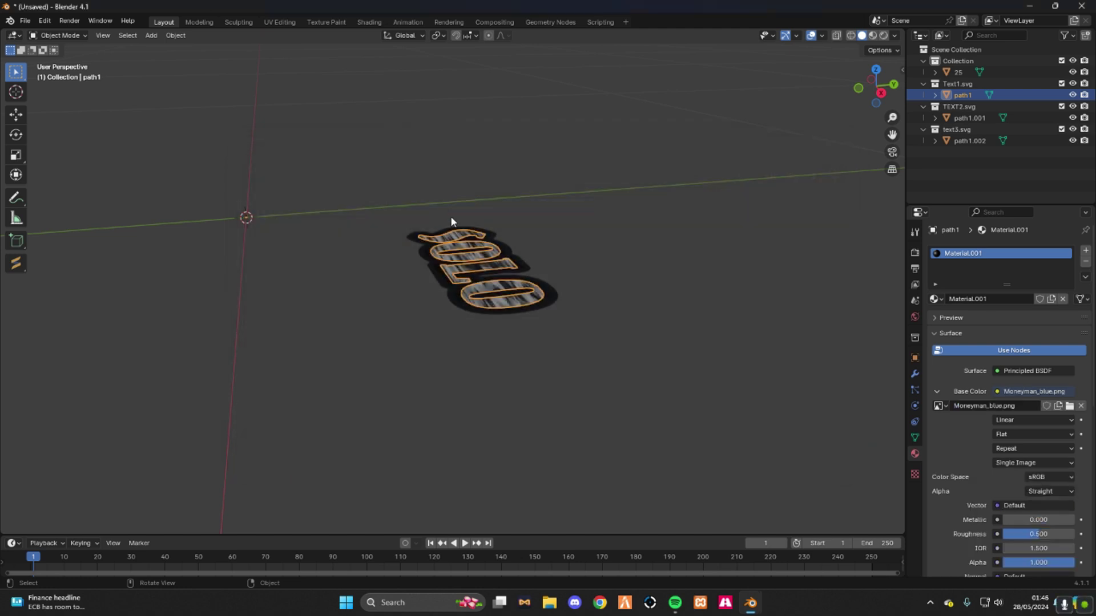
Step: Remove the imported SVG materials from path1.001 and path1.002
left_click(969, 117)
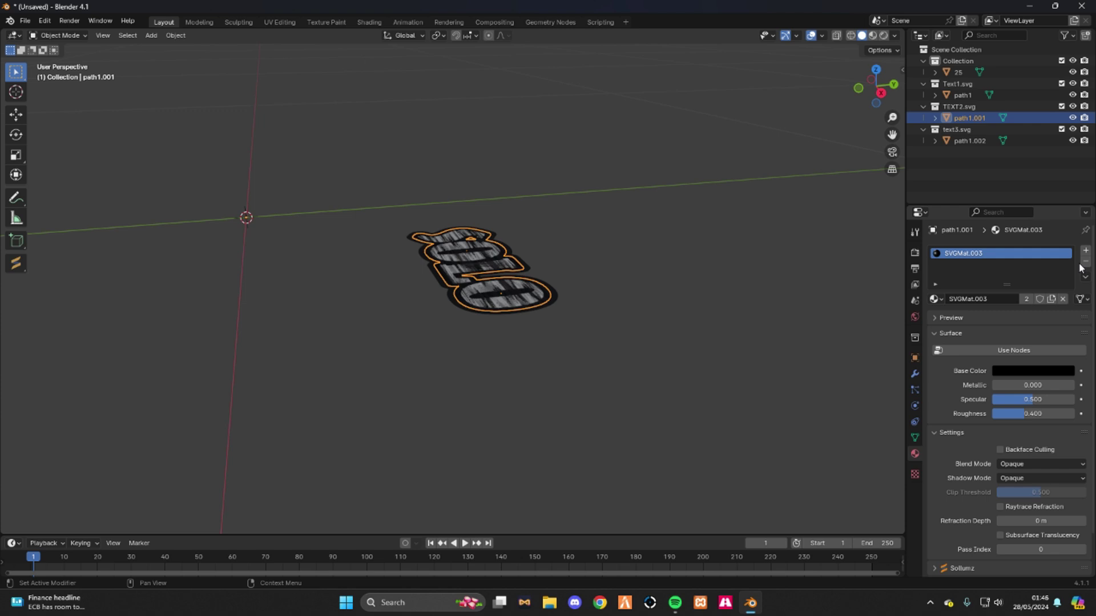
left_click(964, 141)
left_click(1085, 261)
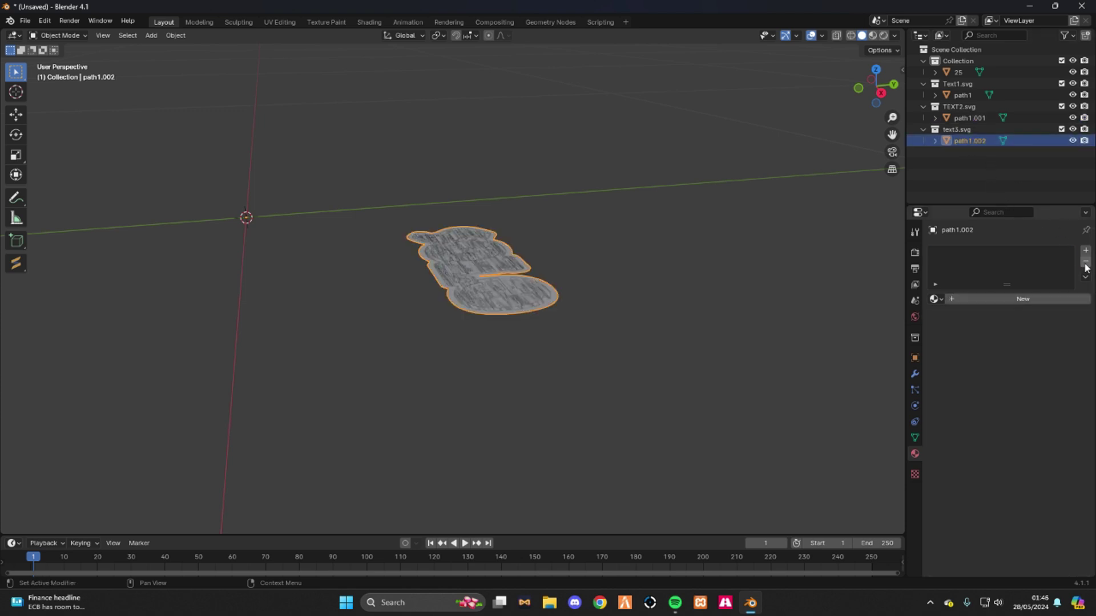
Step: Give path1.001 a new material whose Base Color uses an Image Texture
left_click(958, 119)
left_click(1027, 299)
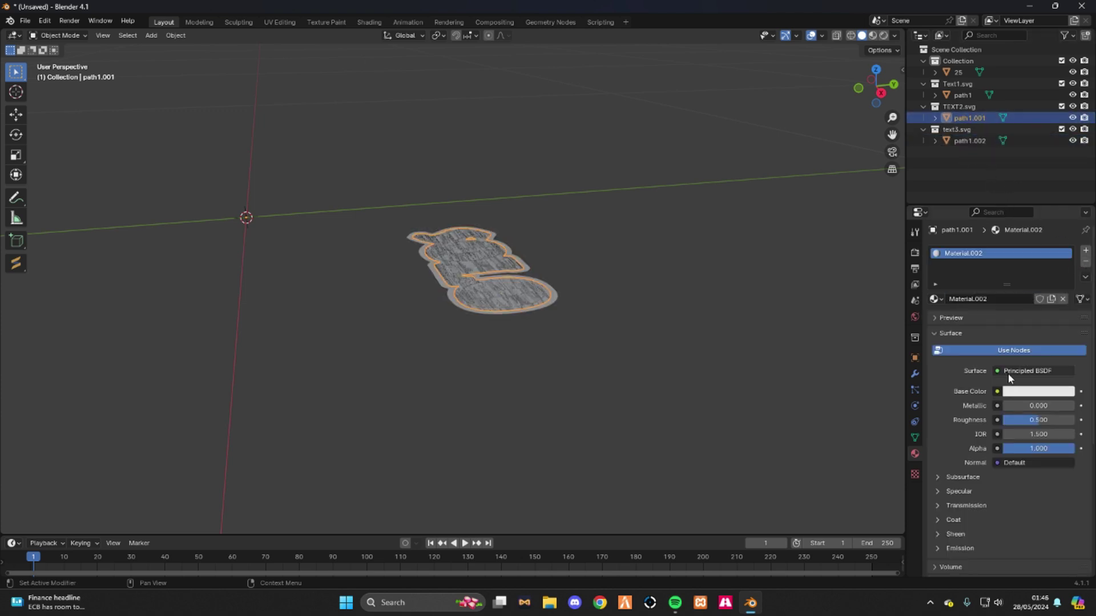
left_click(997, 392)
left_click(748, 468)
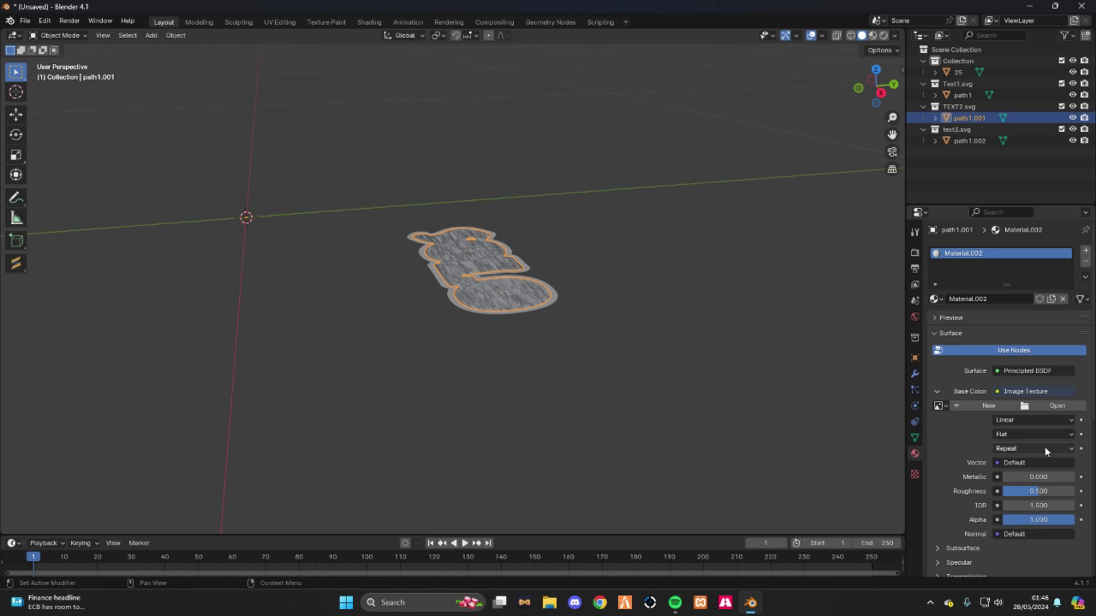
Step: Load Moneyman_blue.png from Fivem Chains\Textures\Blue as the Base Color image of path1.001's material
left_click(1046, 409)
left_click(332, 232)
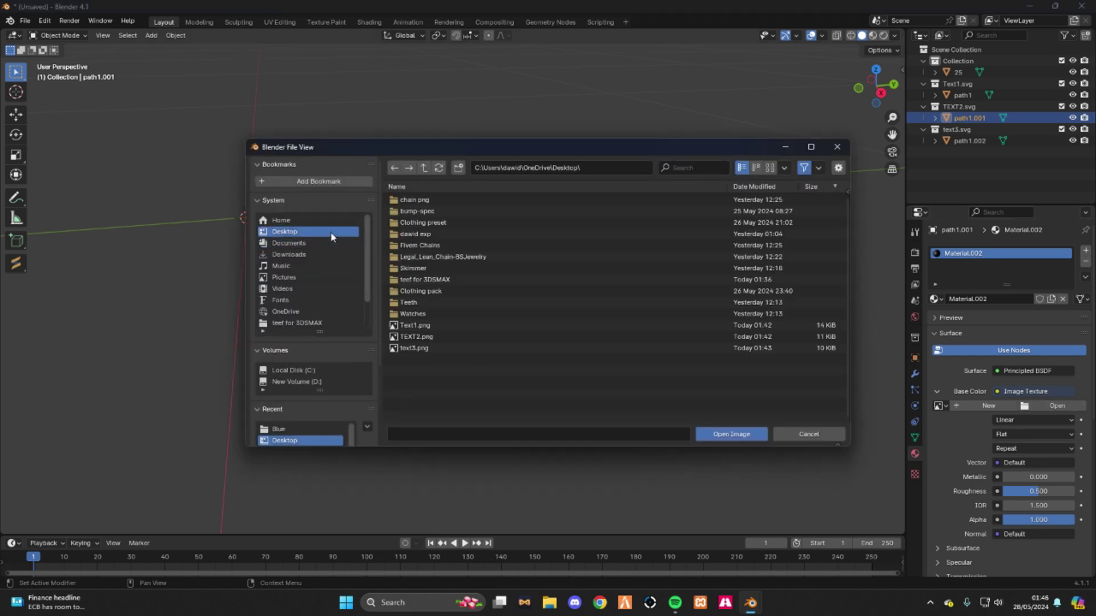
left_click(428, 246)
left_click(446, 222)
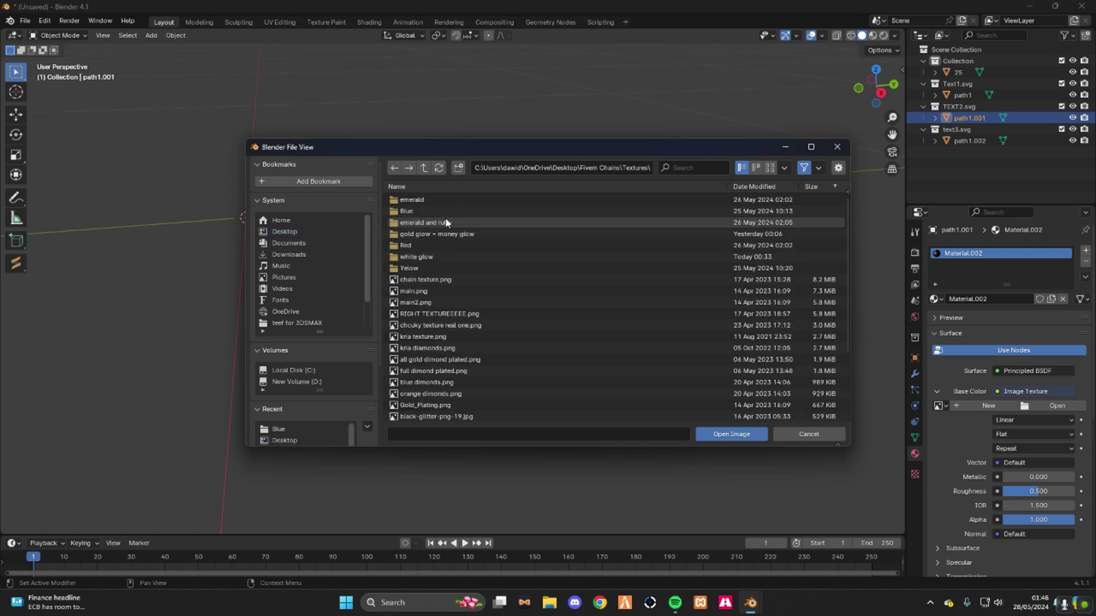
left_click(443, 211)
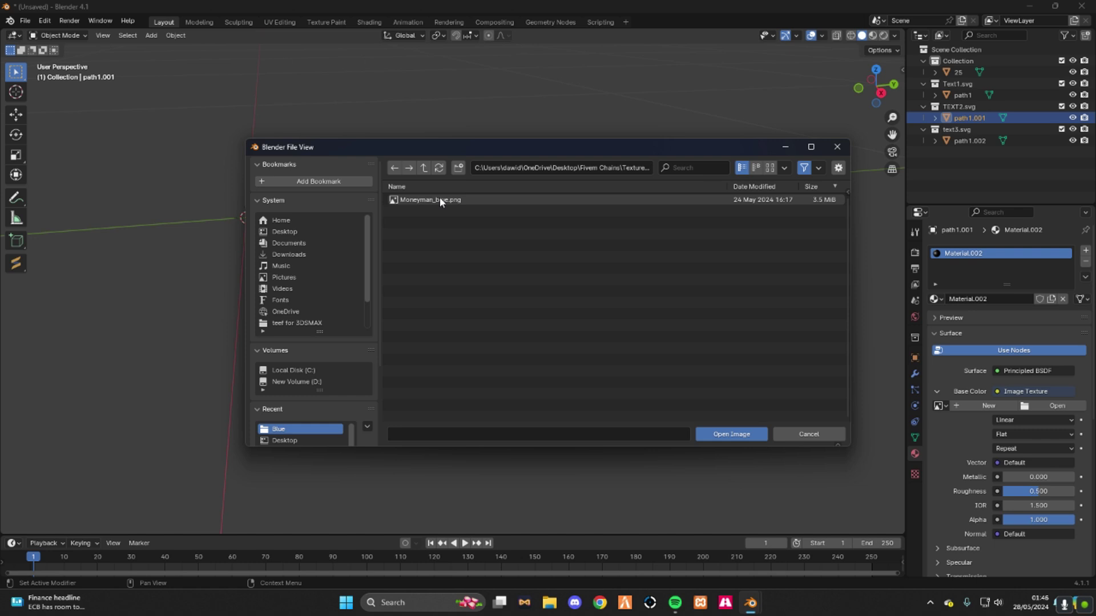
double_click(441, 201)
Step: Give path1.002 a new material whose Base Color uses an Image Texture
left_click(969, 141)
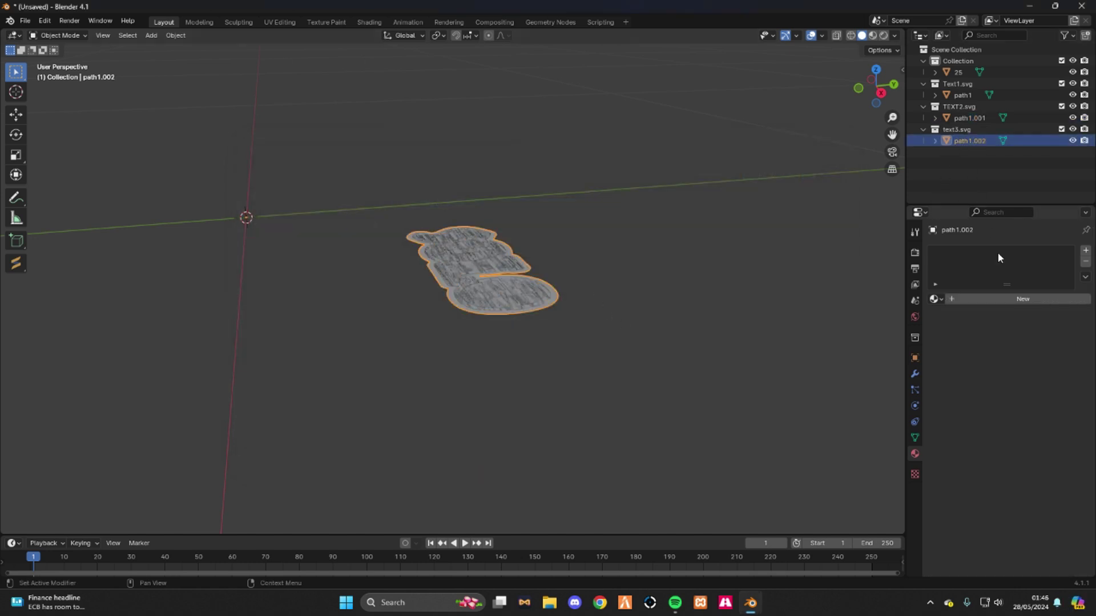
left_click(1027, 298)
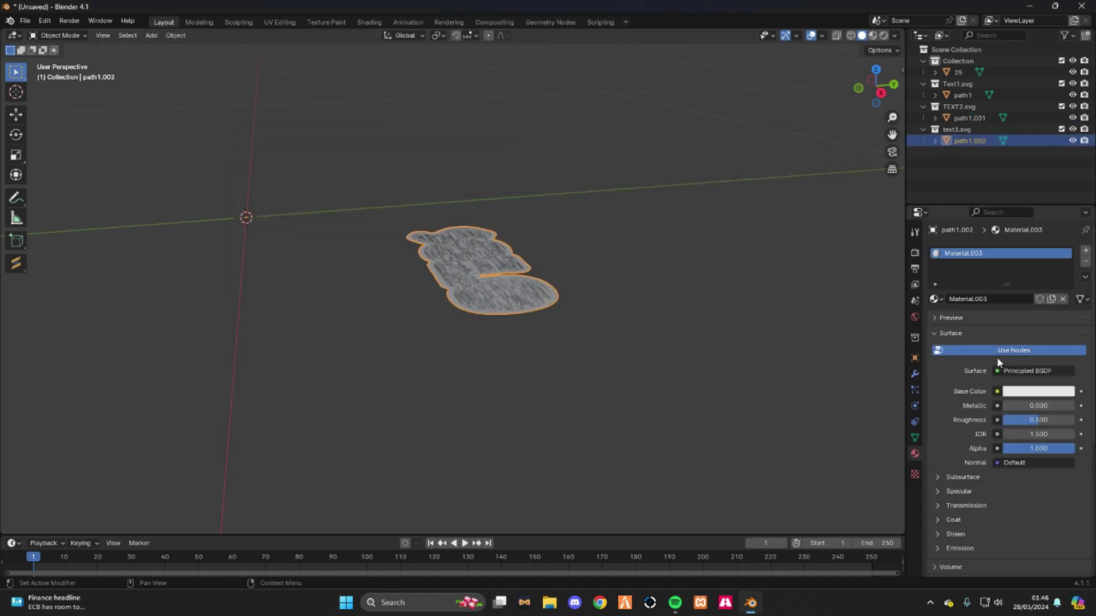
left_click(997, 391)
left_click(736, 477)
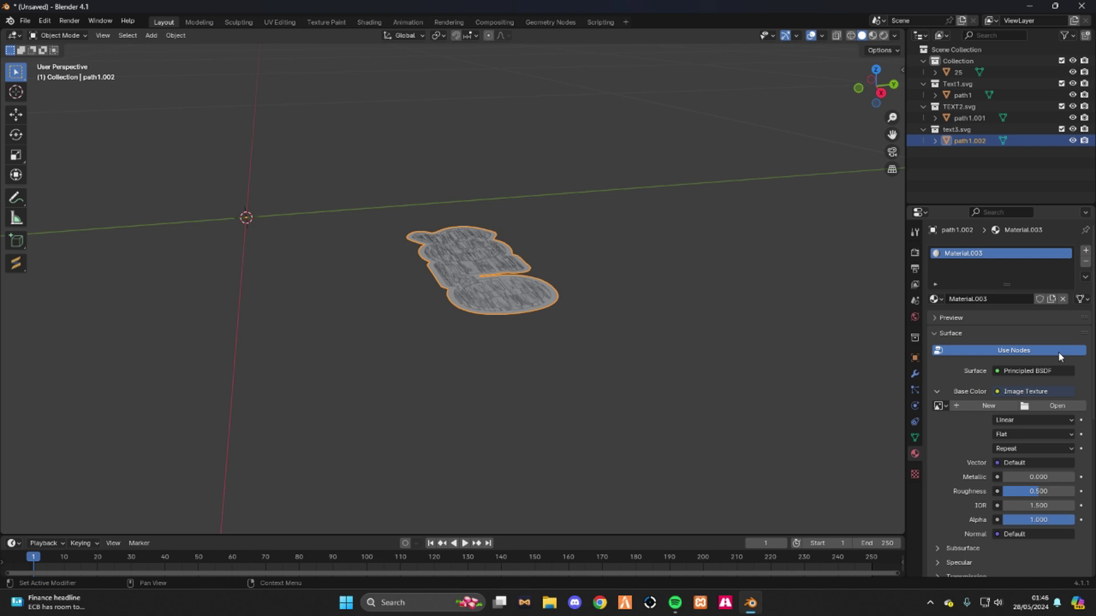
Step: Load Moneyman_blue.png from Fivem Chains\Textures\Blue as the Base Color image of path1.002's material
left_click(1056, 406)
left_click(308, 232)
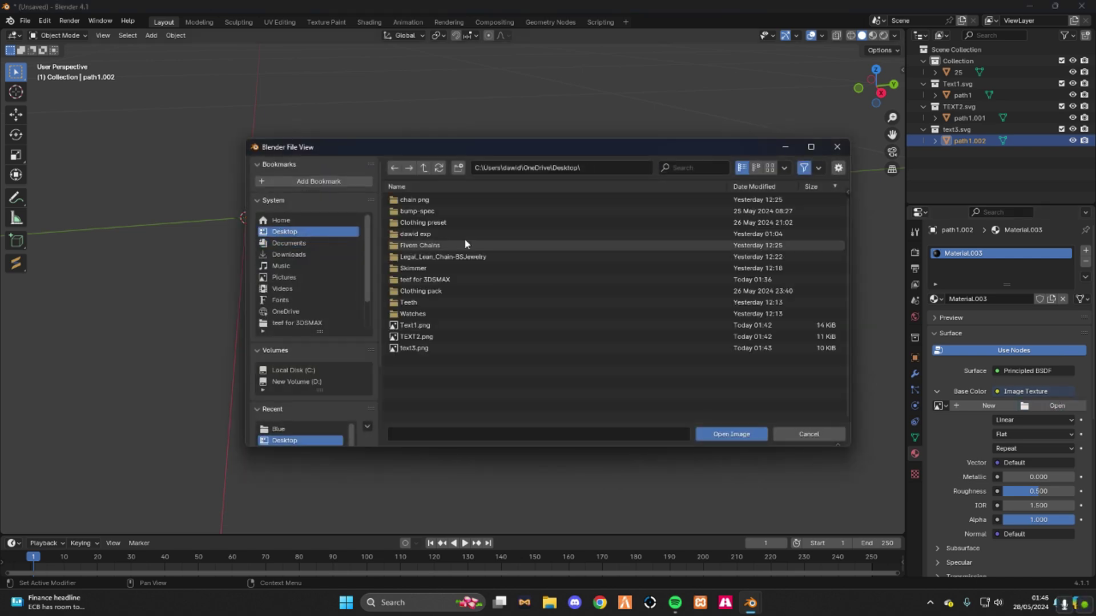
double_click(461, 248)
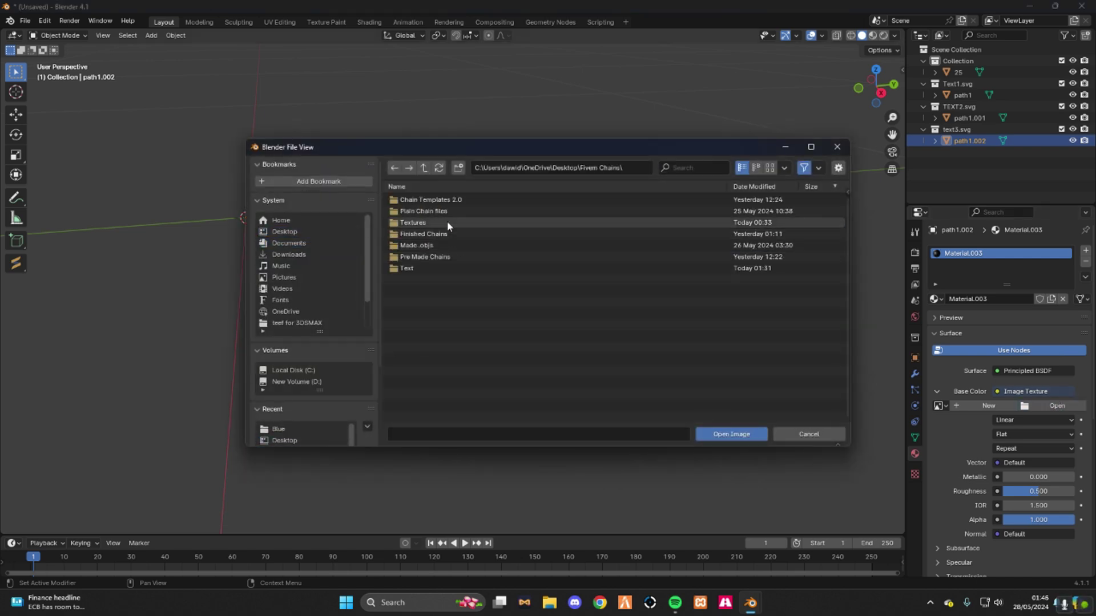
double_click(447, 222)
double_click(445, 211)
double_click(441, 201)
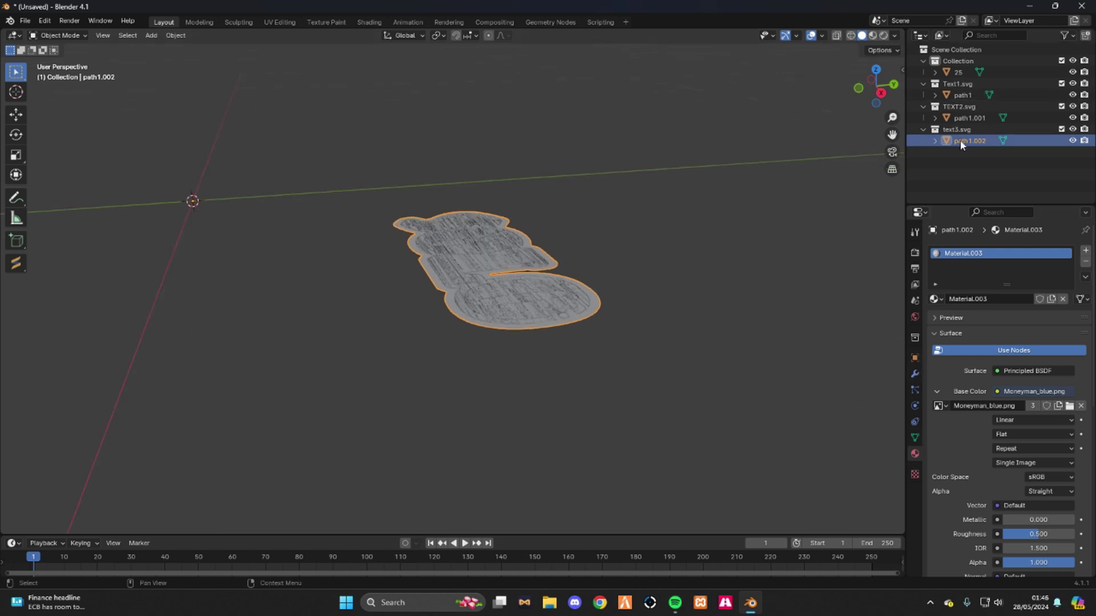
Step: Add a Solidify modifier to path1.002
left_click(916, 375)
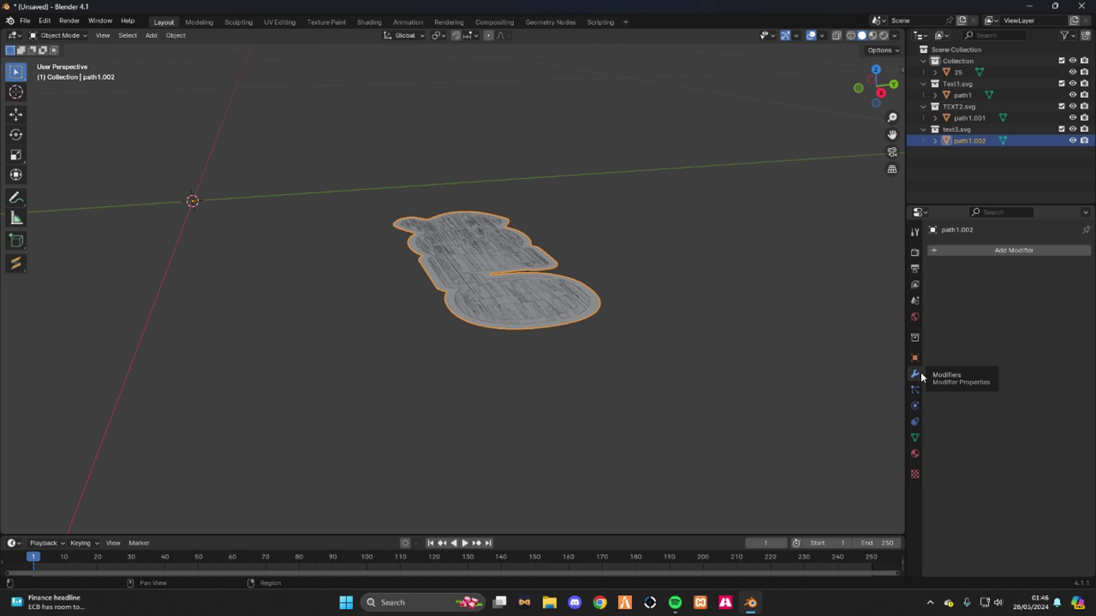
left_click(961, 252)
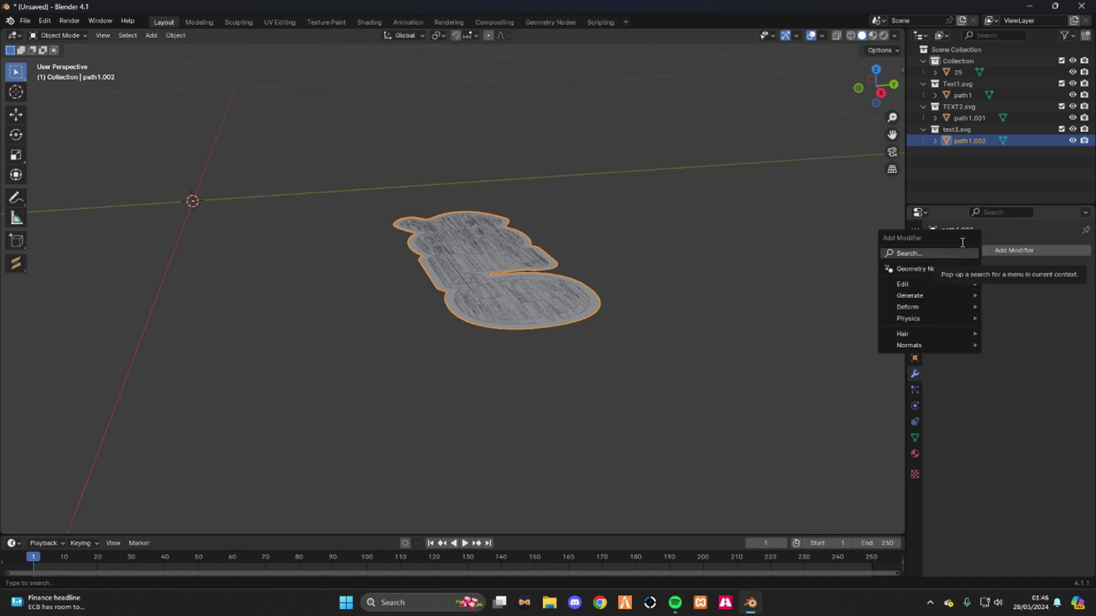
type("so")
key("Return")
Step: Add a Solidify modifier to path1.001 and another one to path1
left_click(967, 118)
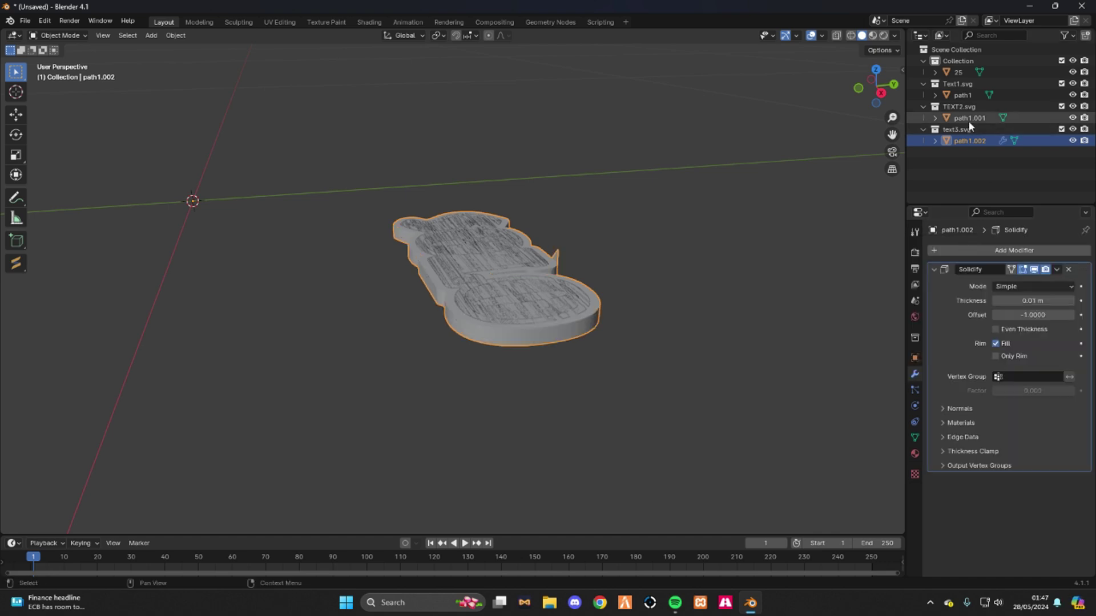
left_click(1008, 247)
type("s")
key("Return")
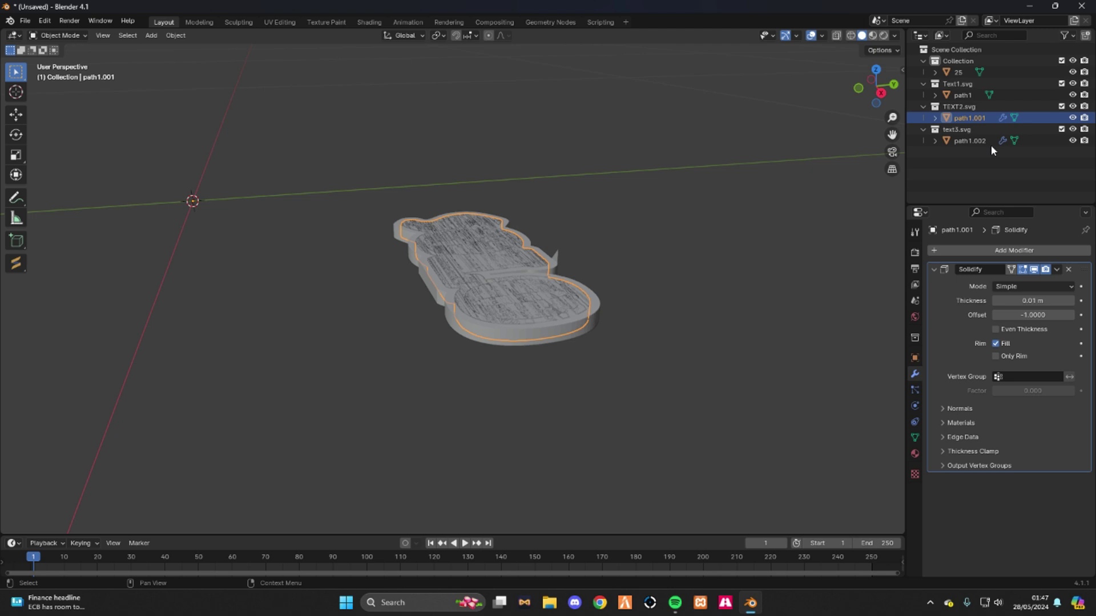
left_click(962, 94)
left_click(1017, 251)
type("s")
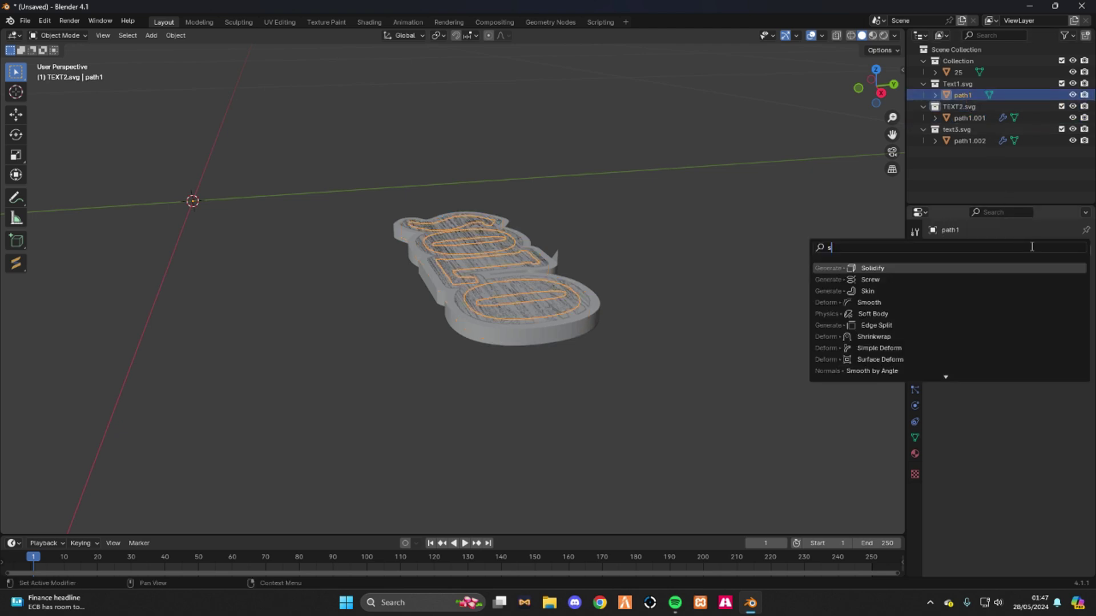
key("Return")
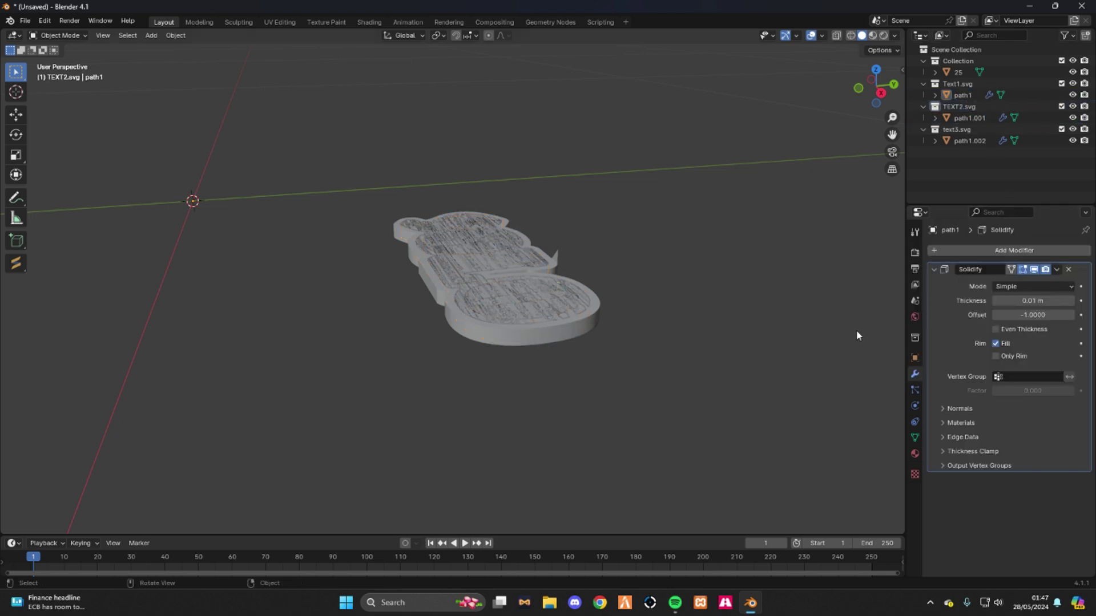
Step: Move the middle layer path1.001 up along Z so it sits above path1.002
left_click(968, 118, "ctrl")
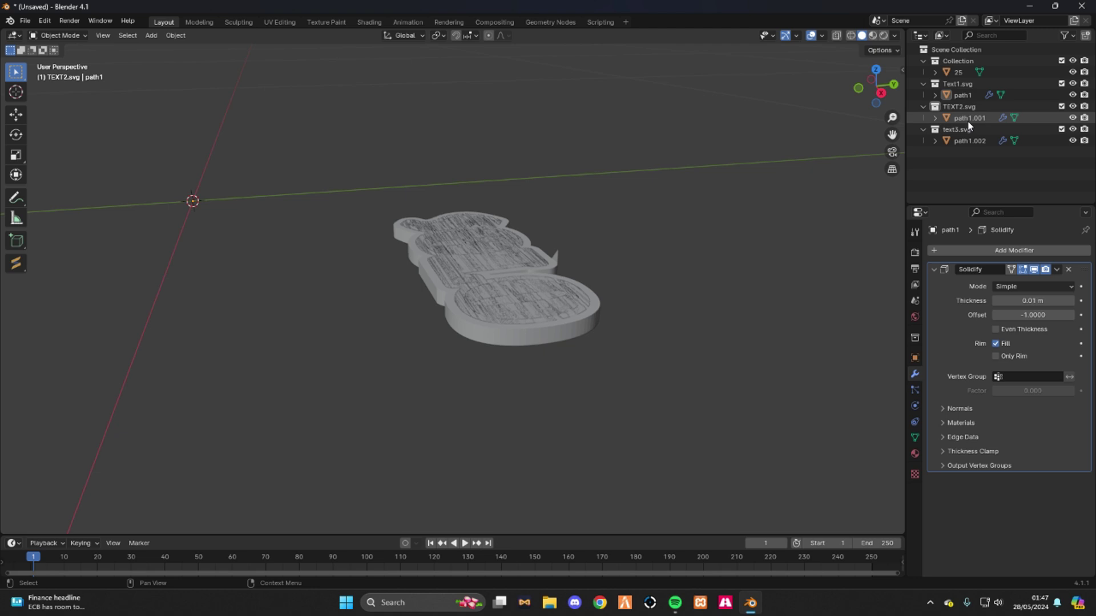
scroll(636, 222, "up", 2)
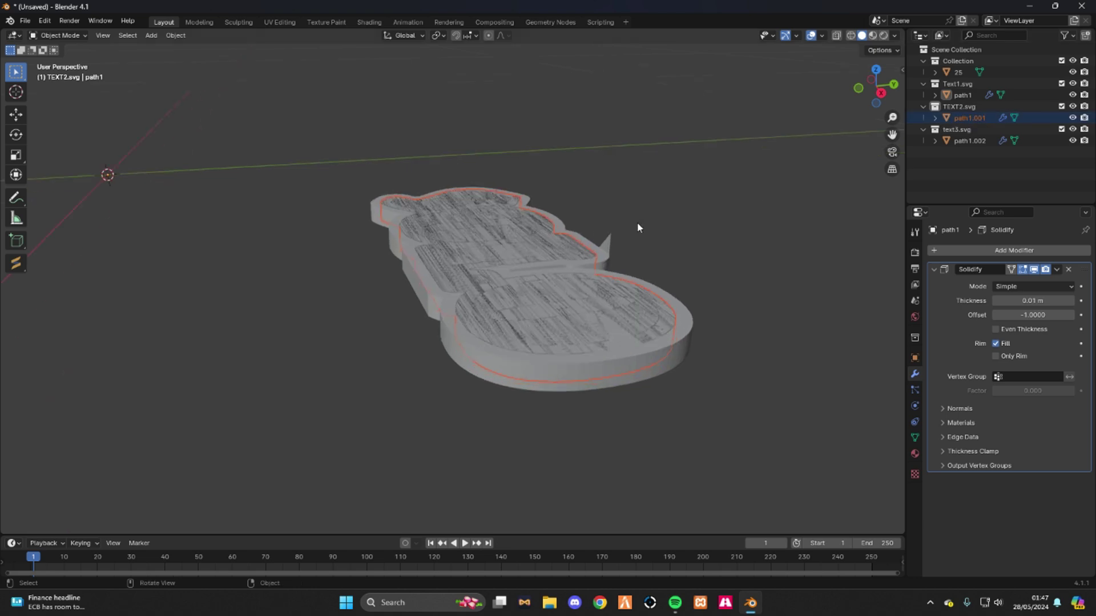
left_click(14, 117)
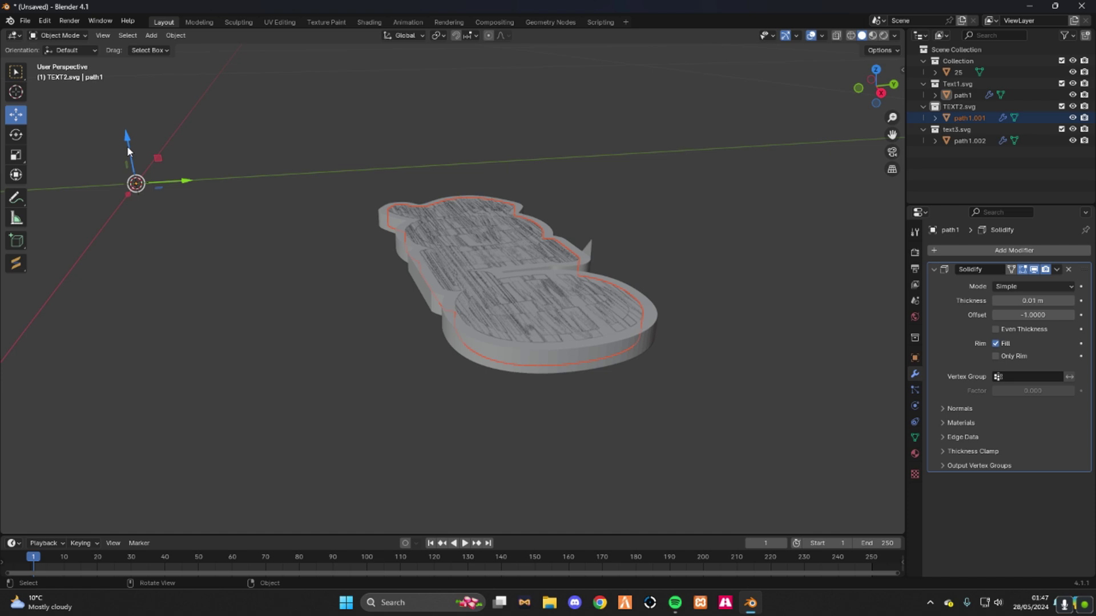
left_click_drag(126, 145, 251, 141)
Step: Move the letter layer path1 up along Z so it sits on top of path1.001
left_click(972, 95)
middle_click_drag(252, 146, 651, 264)
scroll(649, 259, "down", 4)
left_click(260, 151)
middle_click_drag(461, 156, 276, 123)
left_click_drag(891, 134, 664, 60)
Step: Select the bottom layer path1.002 and open its mesh for editing in the Modeling workspace, at the spiked corner below the L
scroll(620, 160, "up", 3)
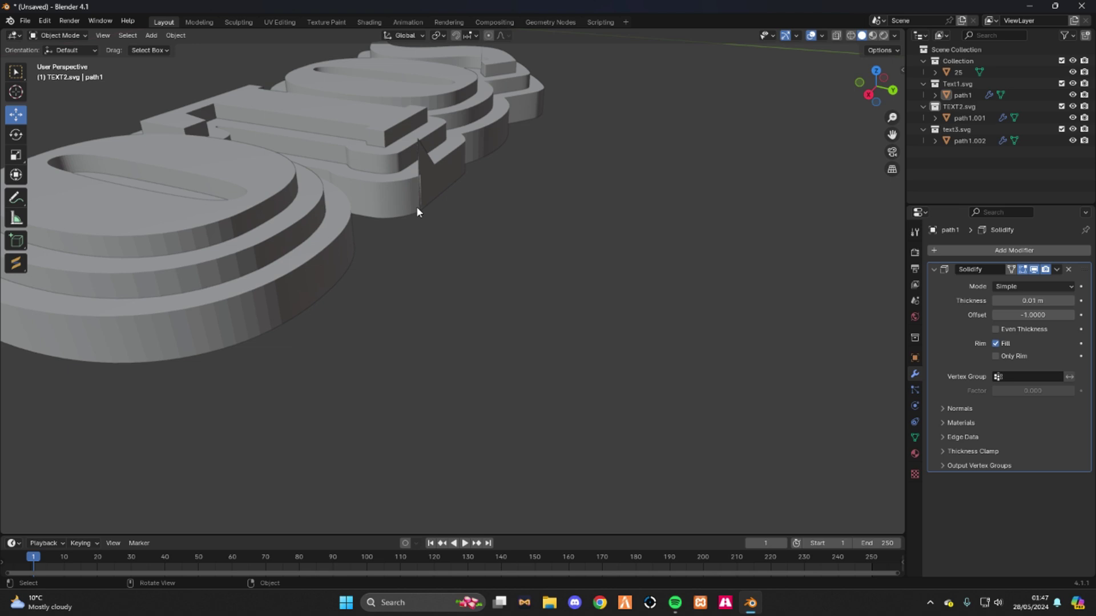
left_click(416, 207)
middle_click_drag(443, 161, 600, 165)
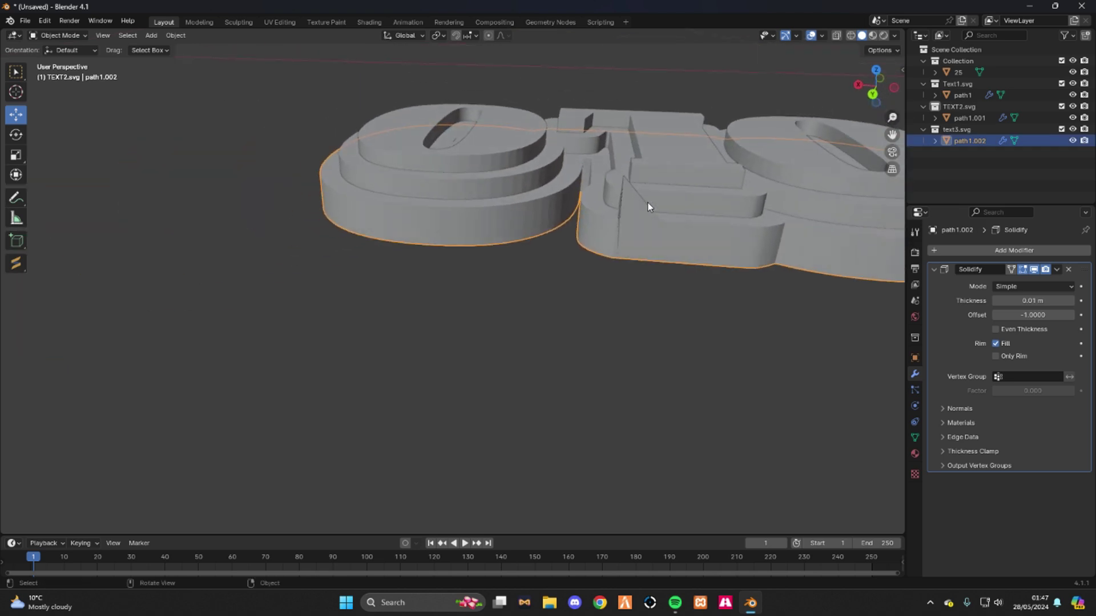
scroll(512, 190, "down", 2)
scroll(665, 224, "up", 4)
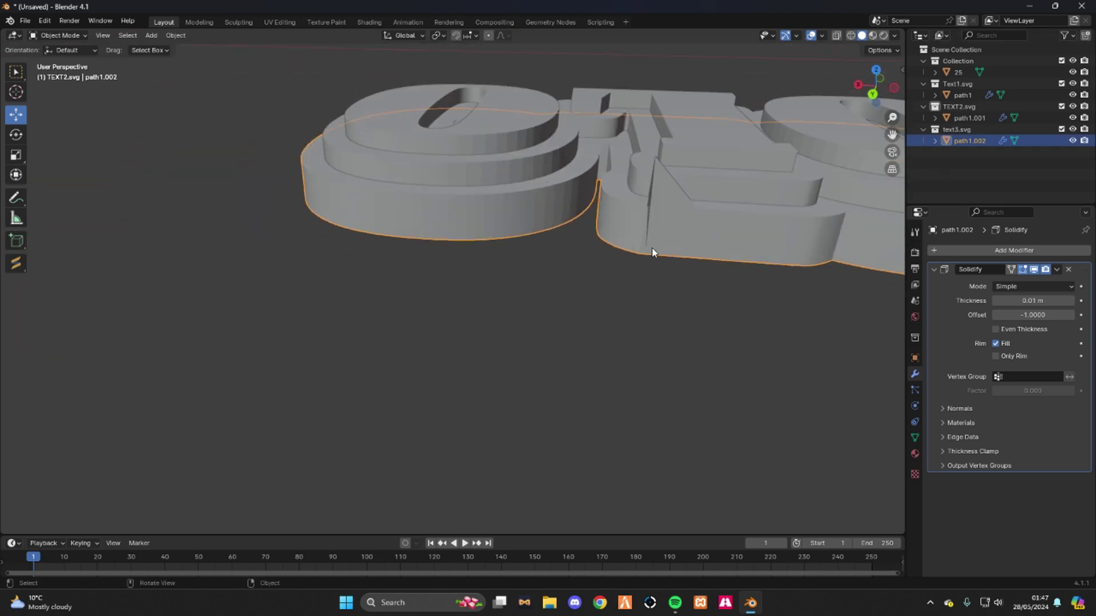
middle_click_drag(727, 136, 676, 147)
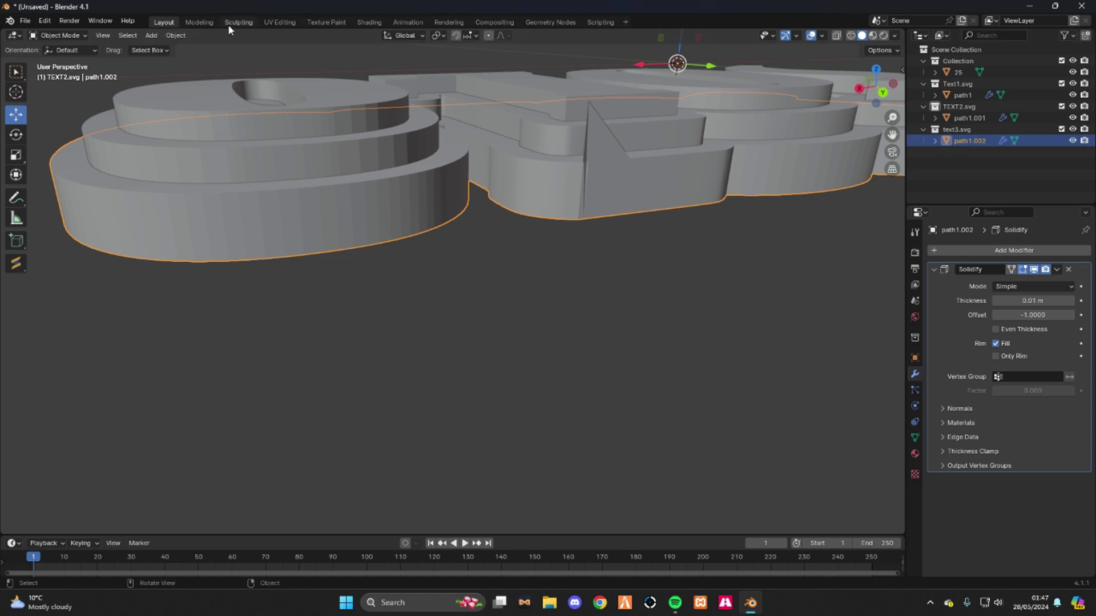
left_click(200, 23)
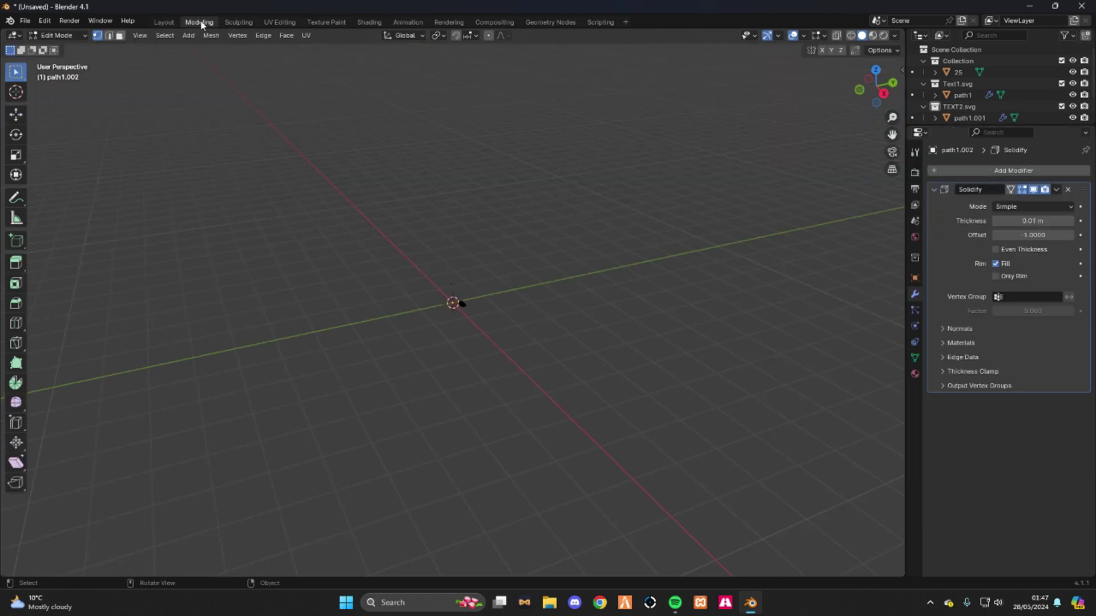
scroll(535, 337, "up", 8)
left_click_drag(885, 137, 641, 202)
middle_click_drag(640, 201, 496, 200)
scroll(306, 120, "up", 6)
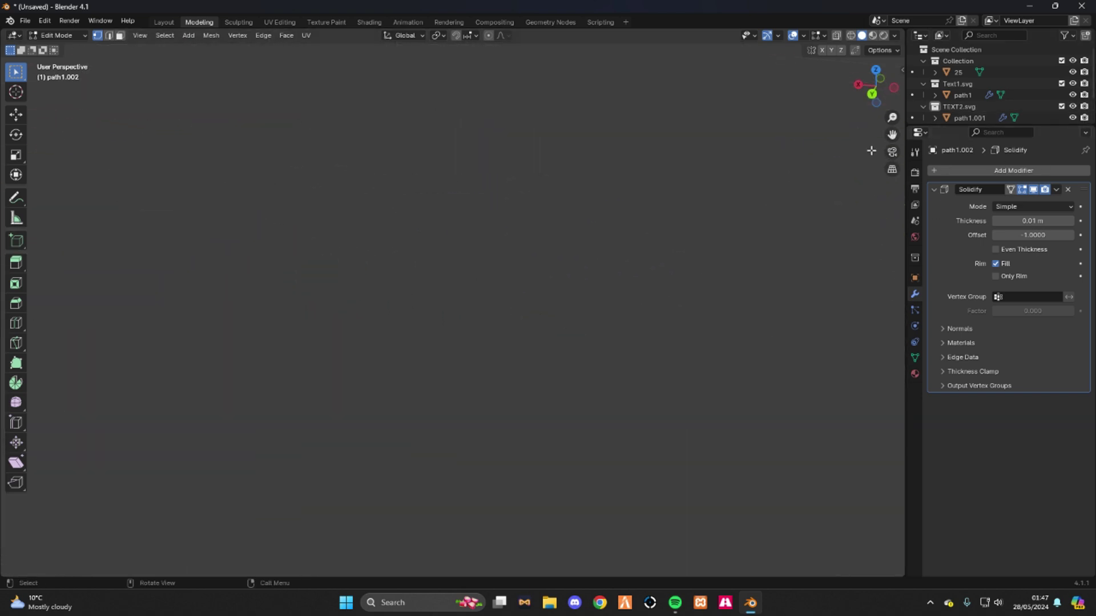
left_click_drag(893, 134, 380, 89)
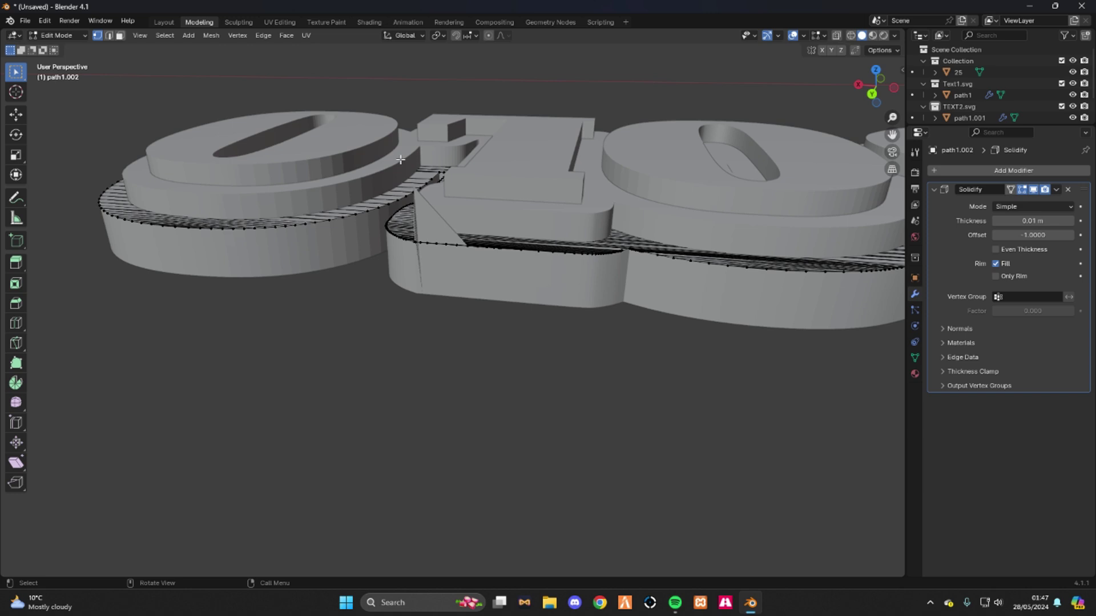
Step: Delete the stray vertices one by one along path1.002's upper edge below the L to remove the spike
scroll(423, 184, "up", 1)
right_click(414, 225)
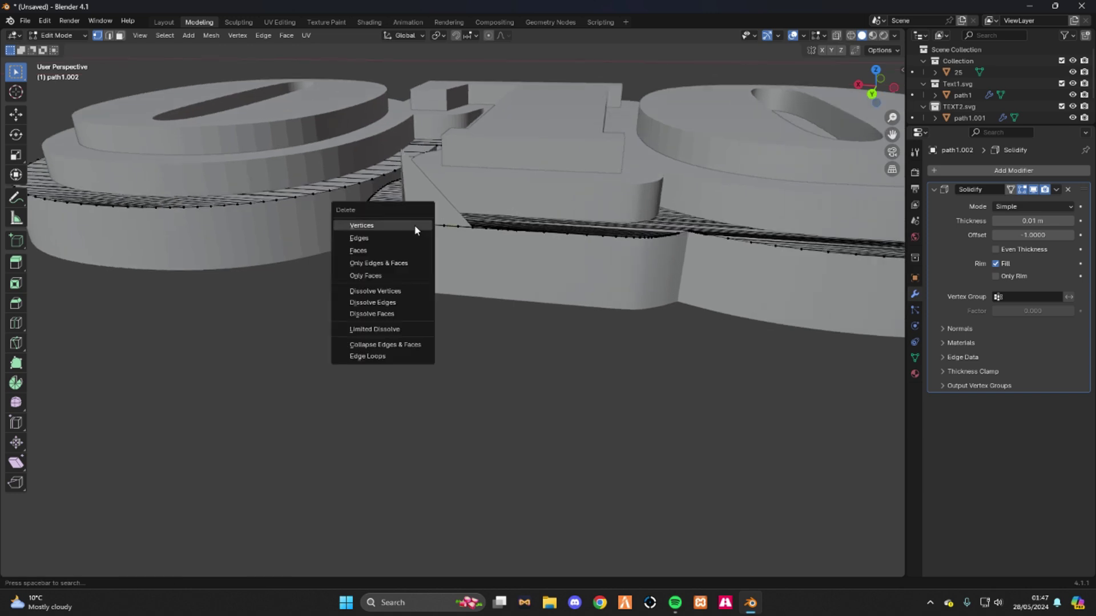
left_click(409, 226)
right_click(427, 223)
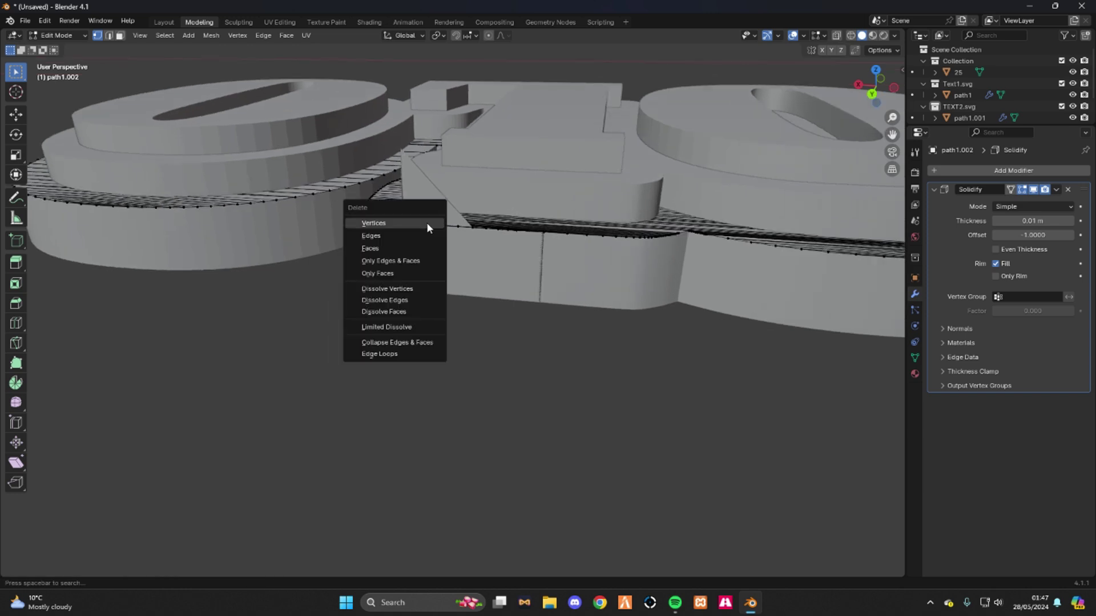
left_click(438, 223)
right_click(444, 224)
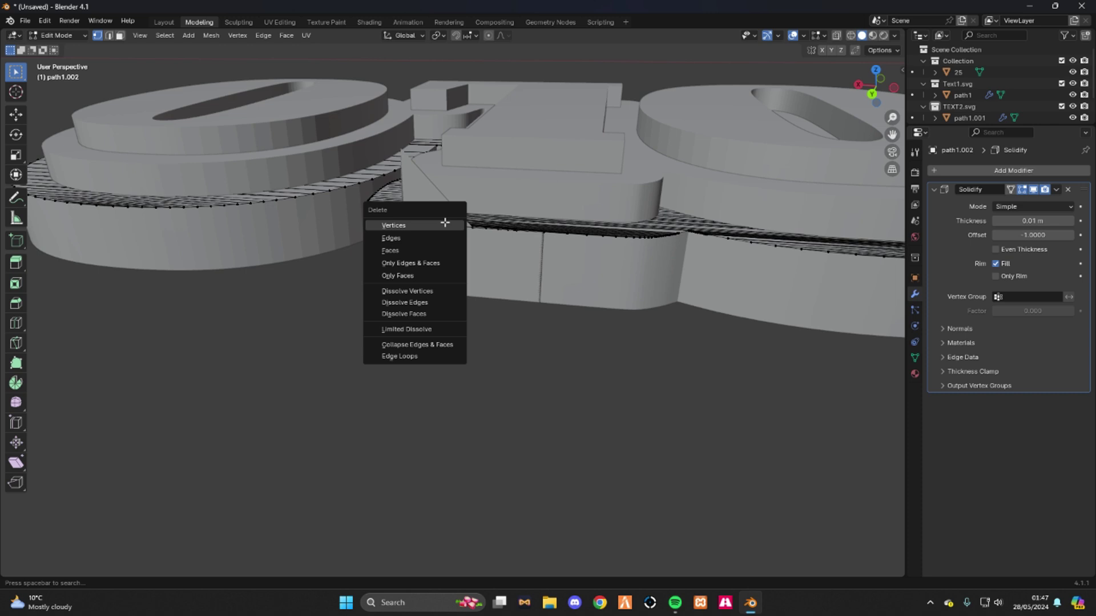
left_click(456, 224)
right_click(461, 226)
left_click(461, 226)
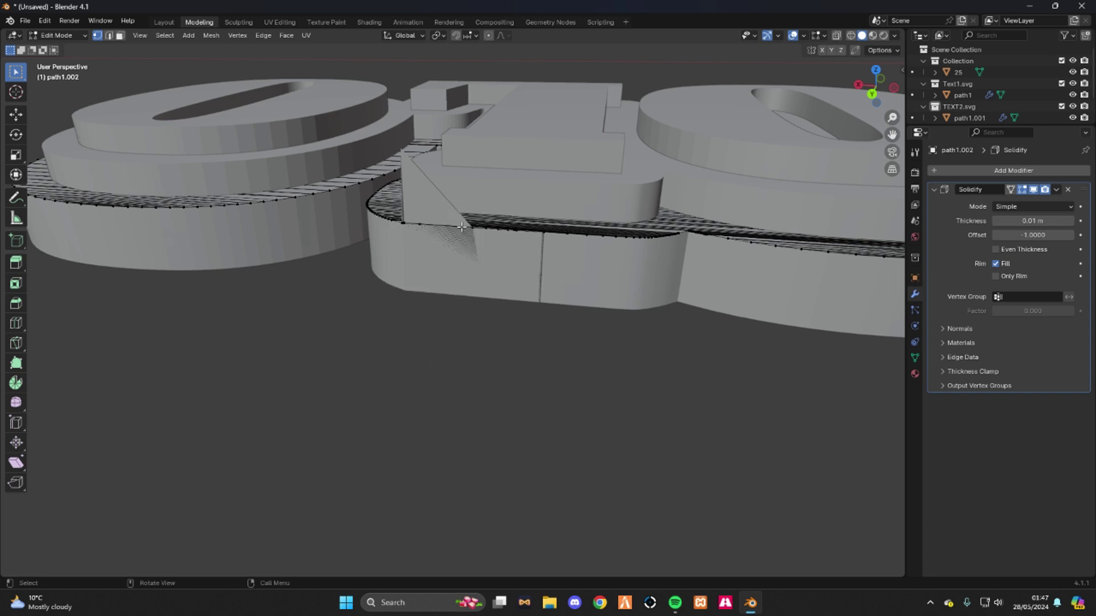
left_click(406, 223)
key("x")
left_click(405, 224)
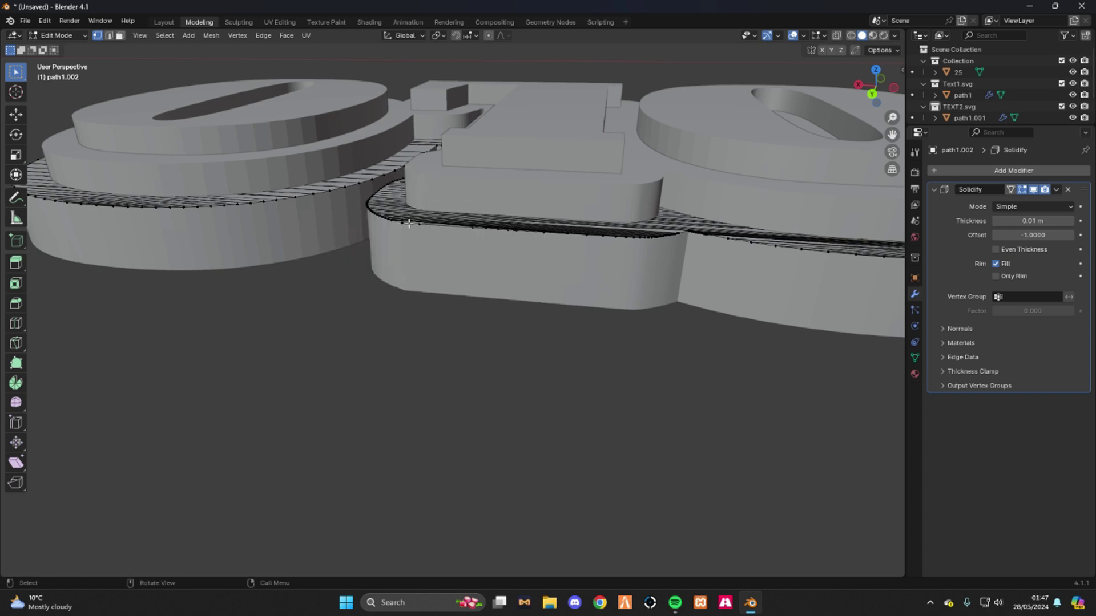
mouse_move(406, 224)
middle_mouse_down()
mouse_move(406, 239)
mouse_move(407, 225)
middle_mouse_up()
Step: Select the letter layer path1 and open its mesh for editing in the Modeling workspace, at the spike near the S's tip
scroll(407, 225, "down", 3)
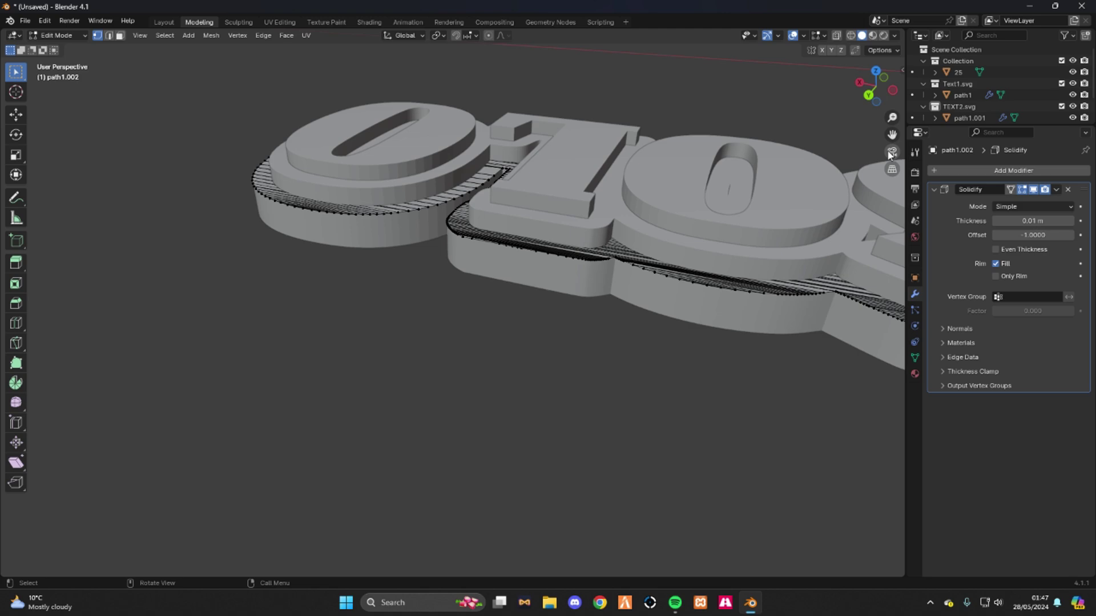
left_click_drag(892, 135, 628, 88)
scroll(631, 117, "up", 1)
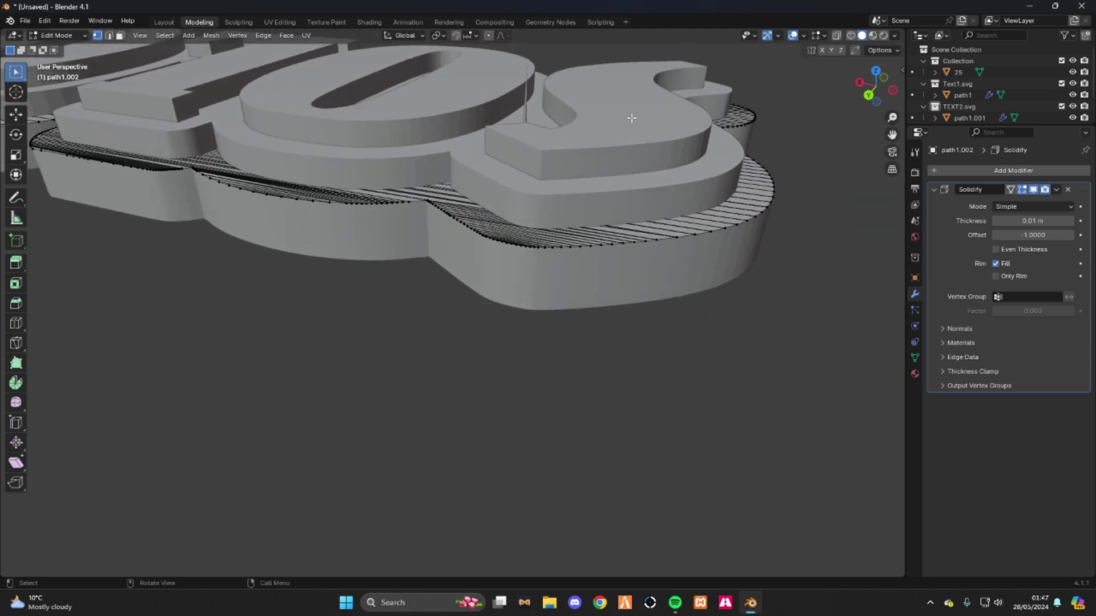
middle_click_drag(631, 118, 580, 126)
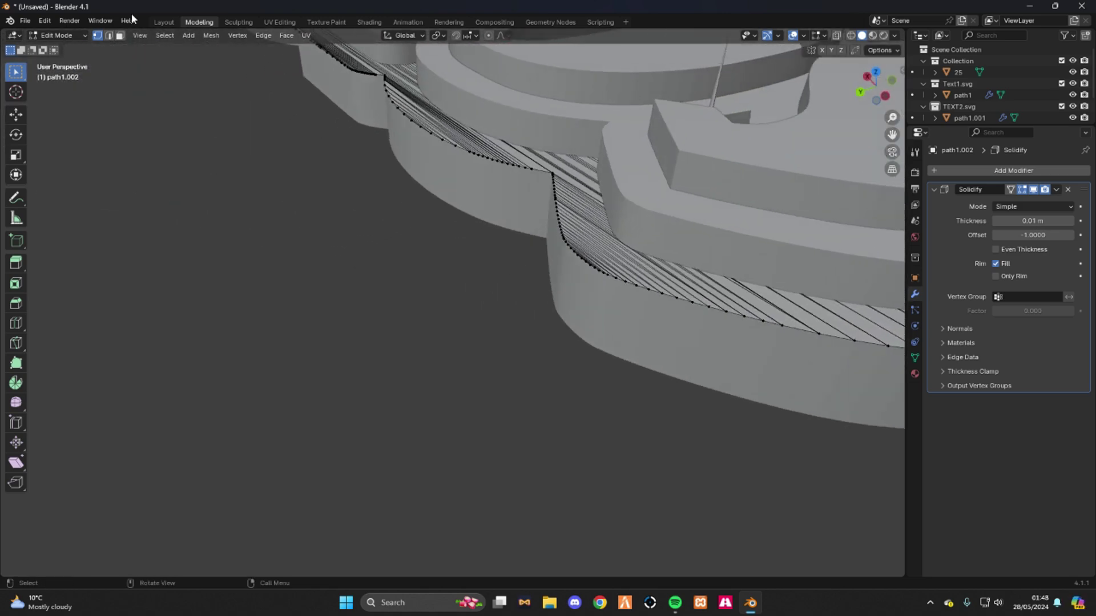
left_click(963, 94)
left_click(961, 121)
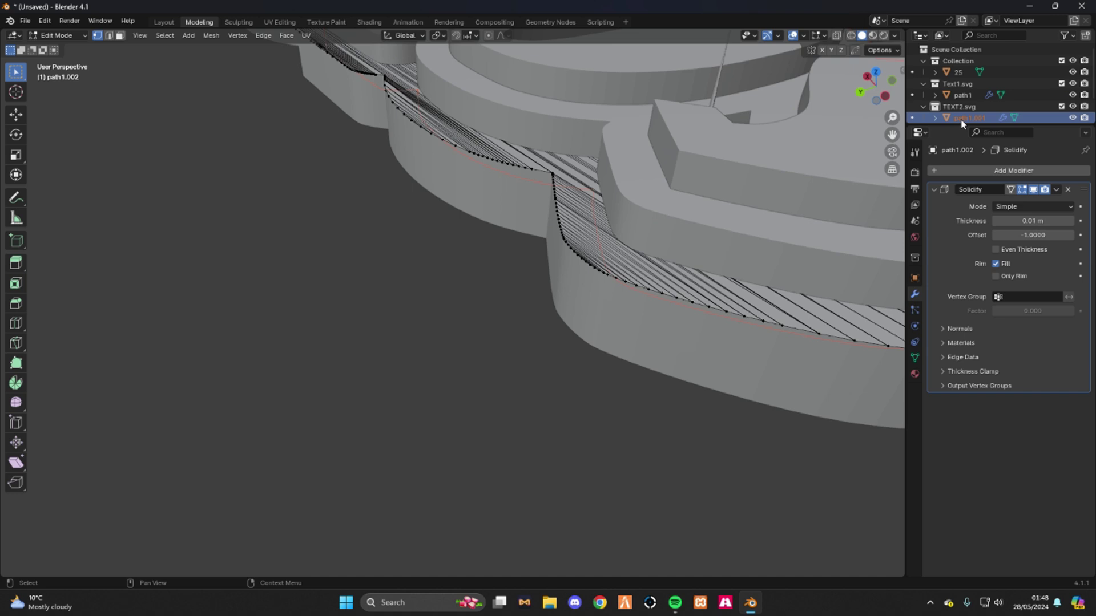
middle_click_drag(834, 117, 726, 114)
scroll(739, 165, "down", 2)
middle_click_drag(739, 164, 803, 153)
left_click(964, 94)
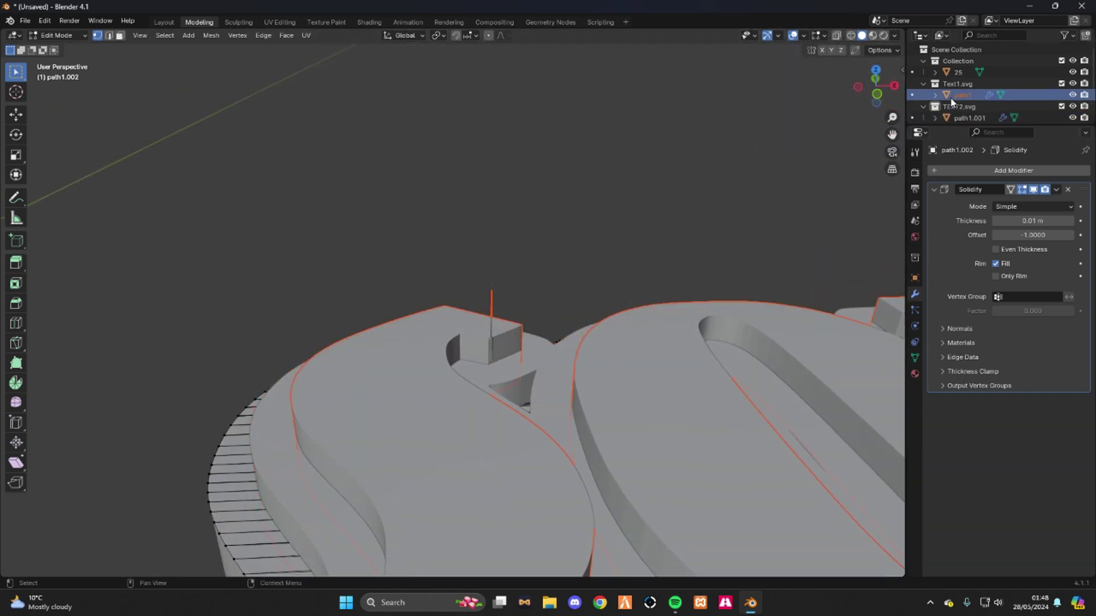
left_click(164, 23)
left_click(189, 24)
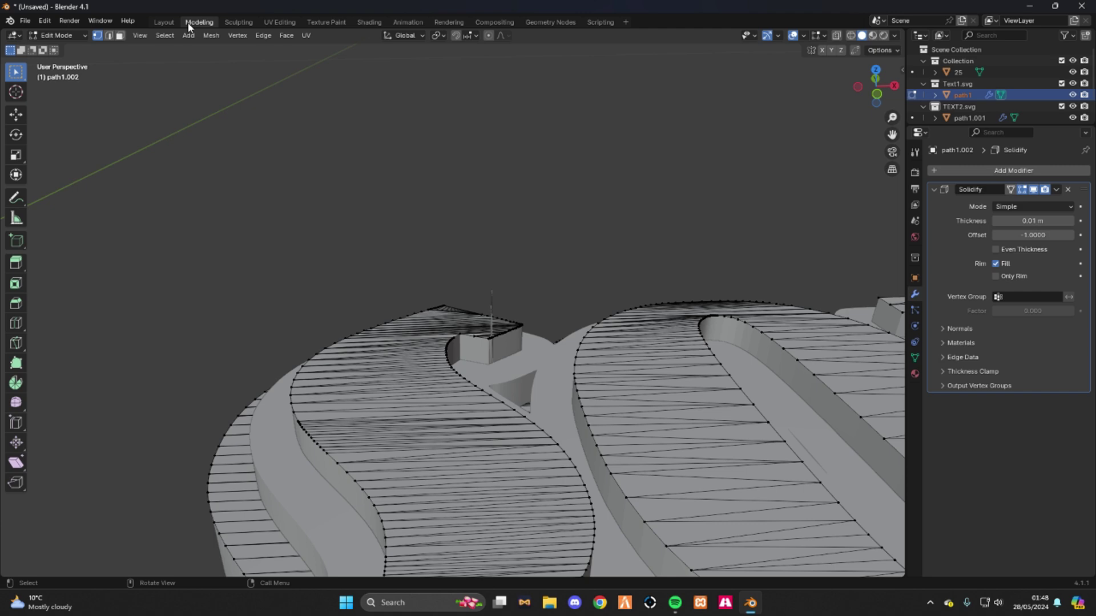
Step: Delete the stray vertex forming the spike at the S's tip on path1, return to the Layout workspace and deselect everything
scroll(577, 416, "up", 10)
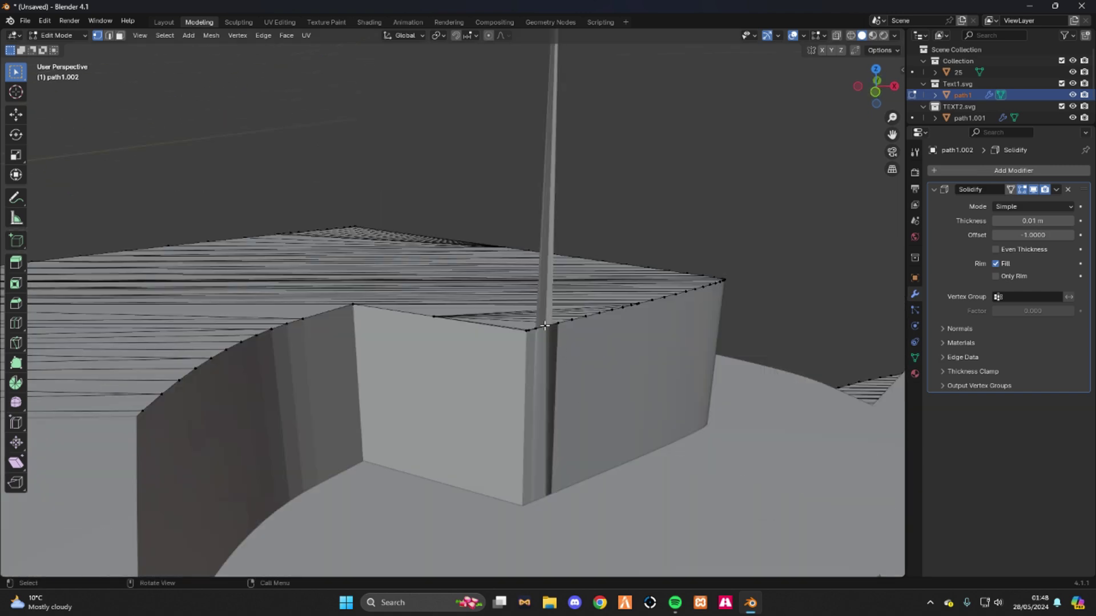
key("x")
left_click(546, 325)
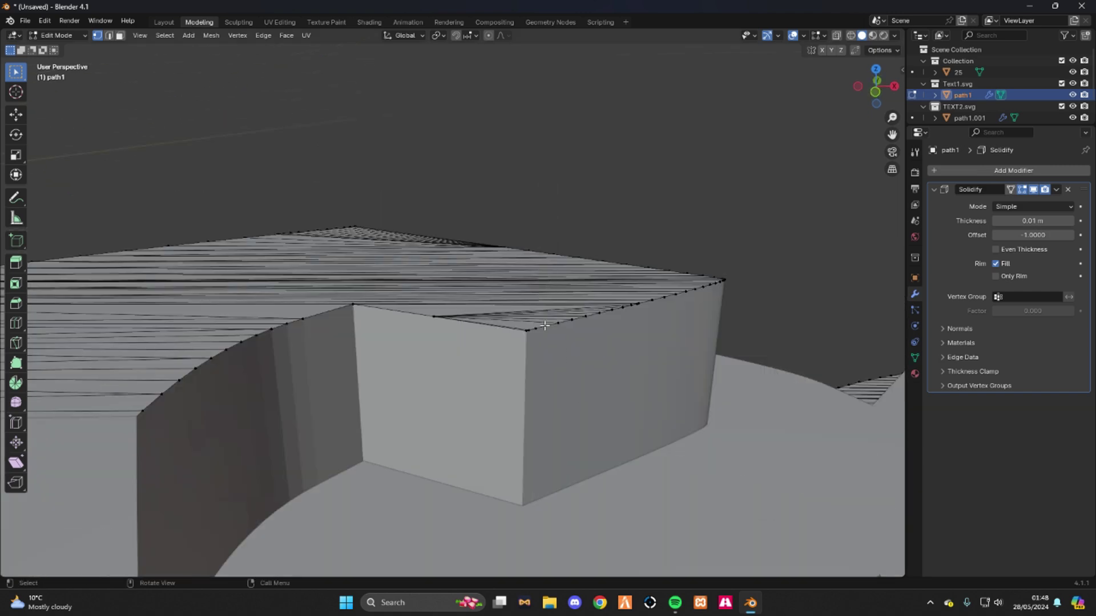
scroll(557, 333, "down", 10)
scroll(567, 344, "down", 4)
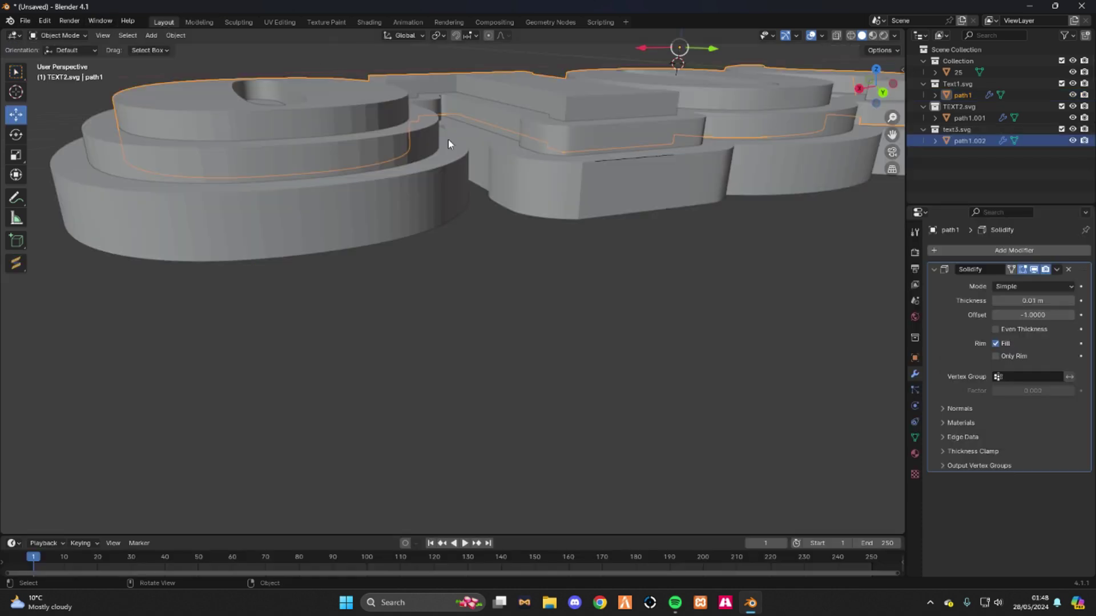
scroll(533, 187, "down", 3)
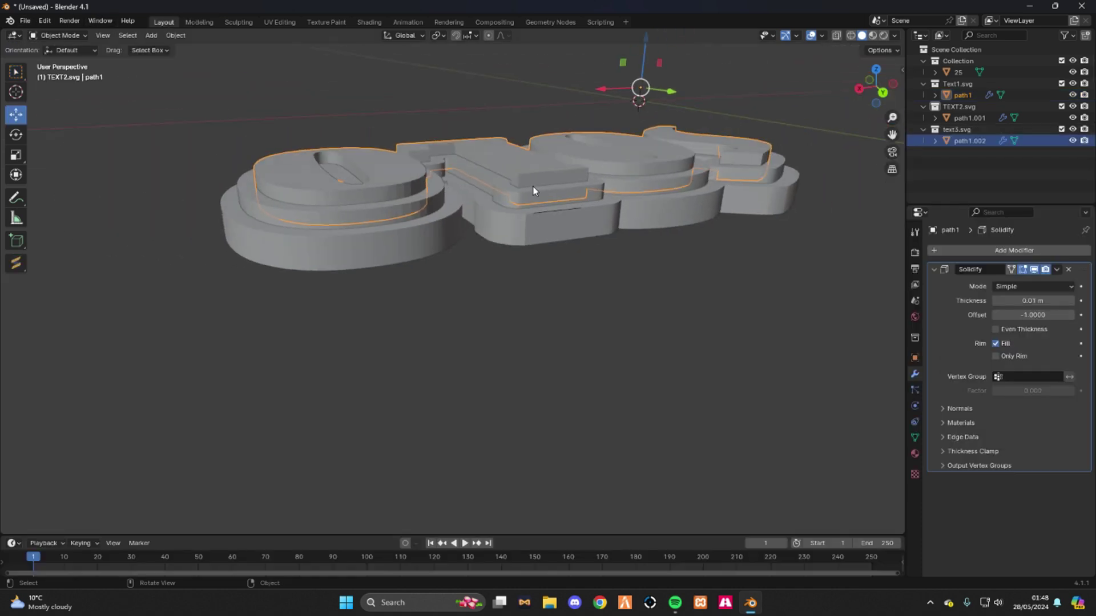
middle_click_drag(518, 104, 385, 169)
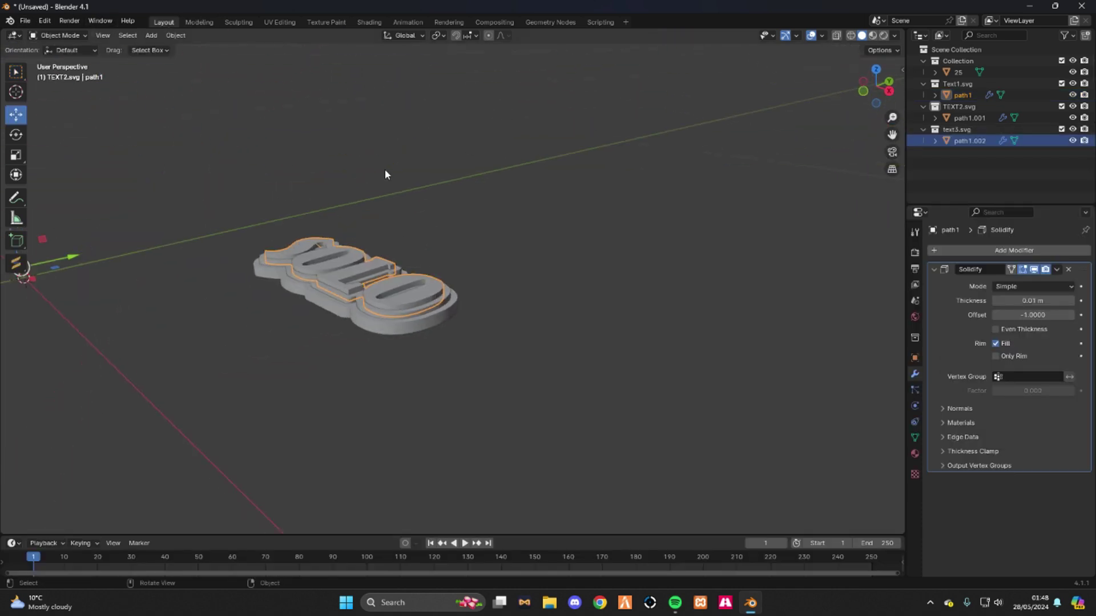
left_click(754, 199)
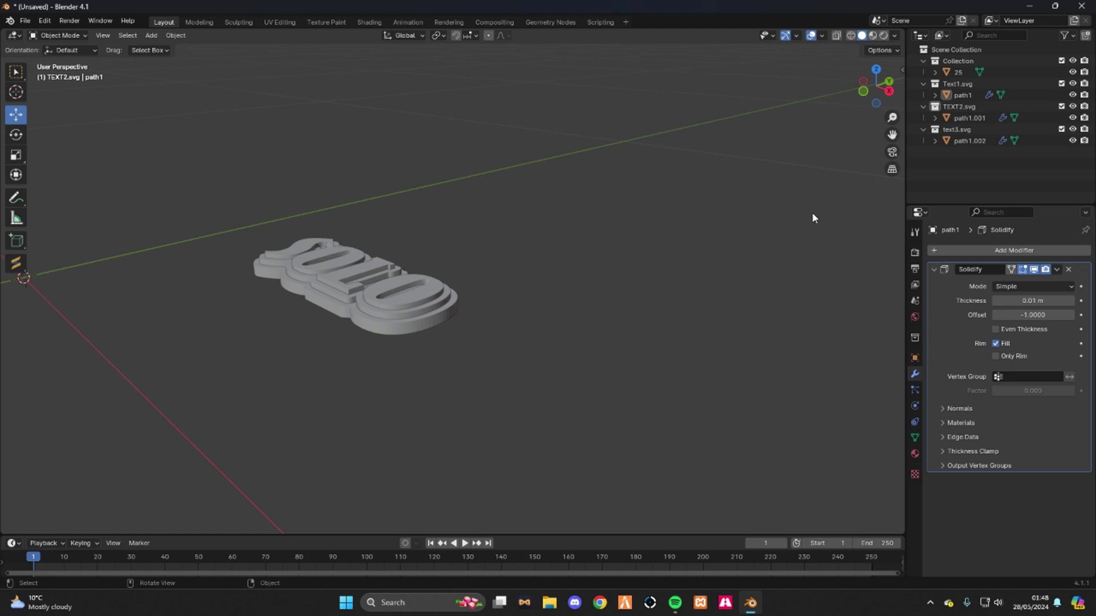
Step: Open the bottom layer path1.002 in the UV Editing workspace and select all geometry assigned to Material.003
left_click(914, 455)
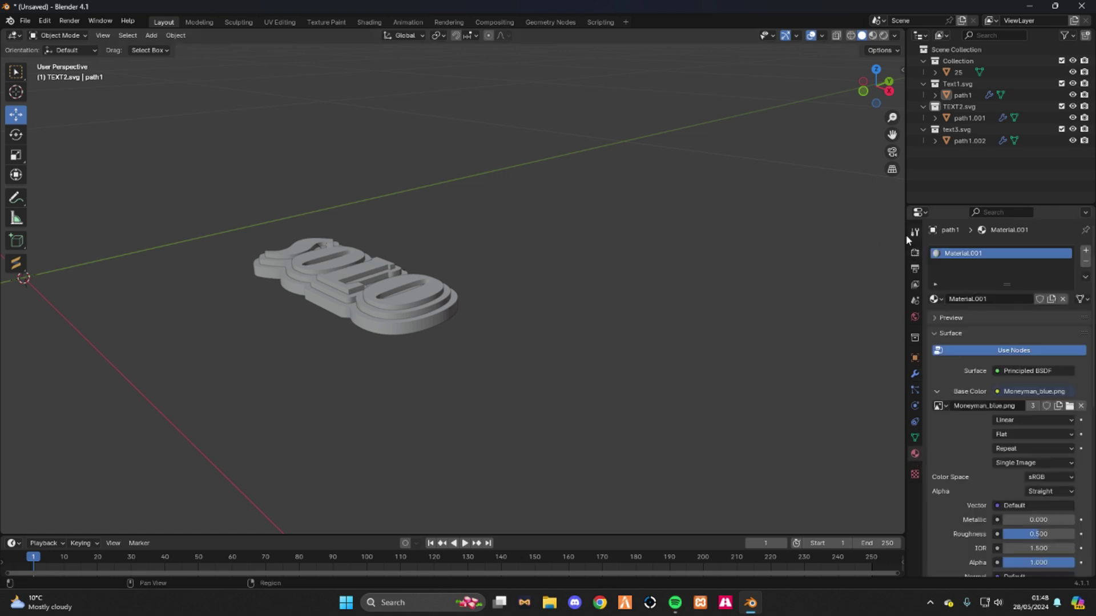
left_click(977, 140)
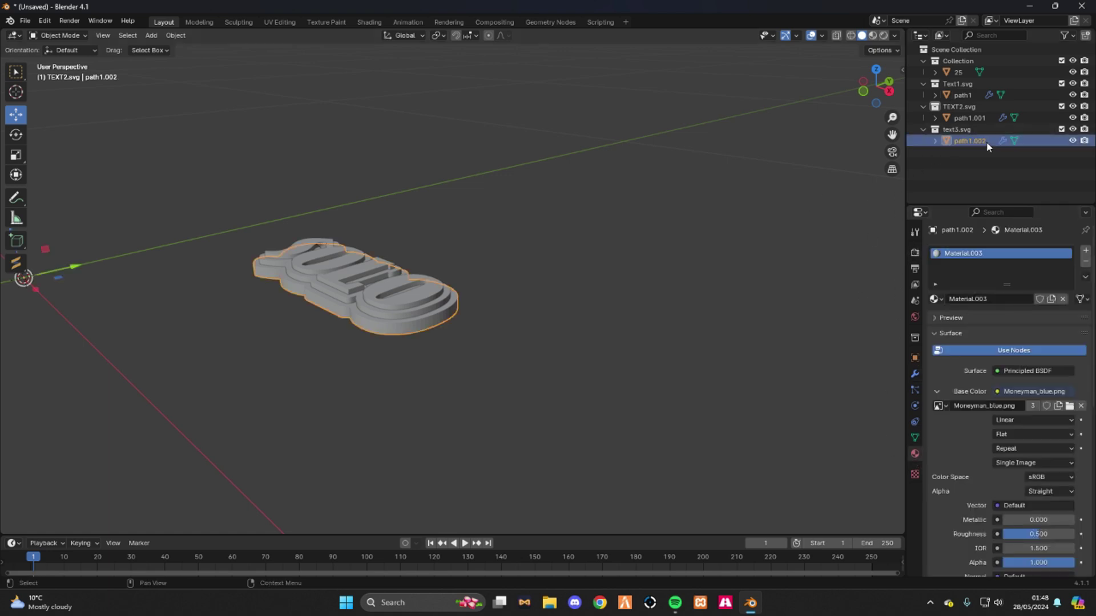
left_click(282, 23)
scroll(633, 277, "up", 7)
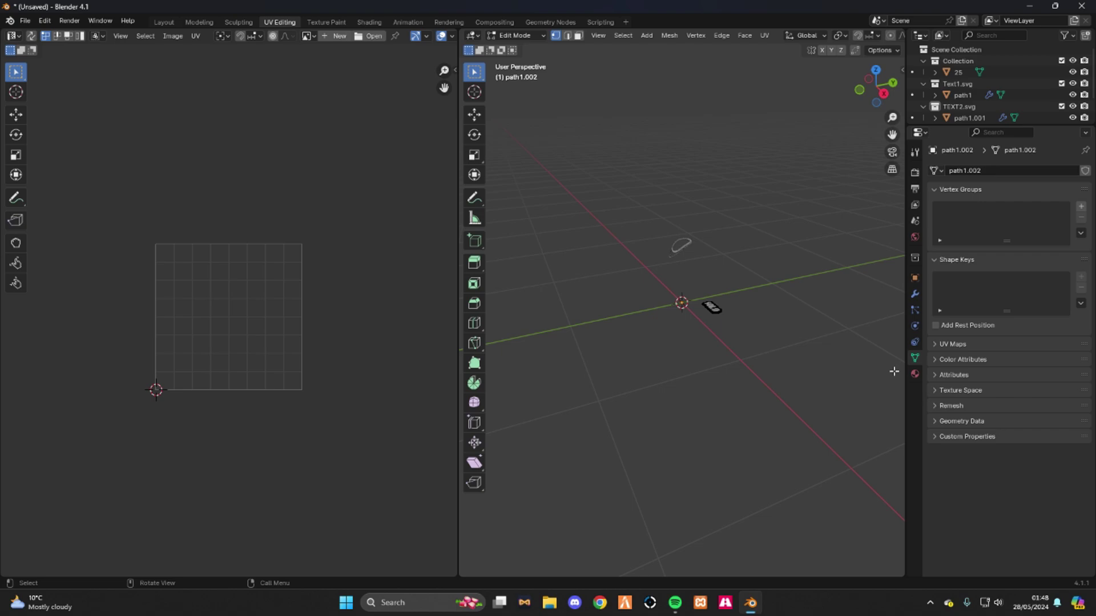
left_click(914, 373)
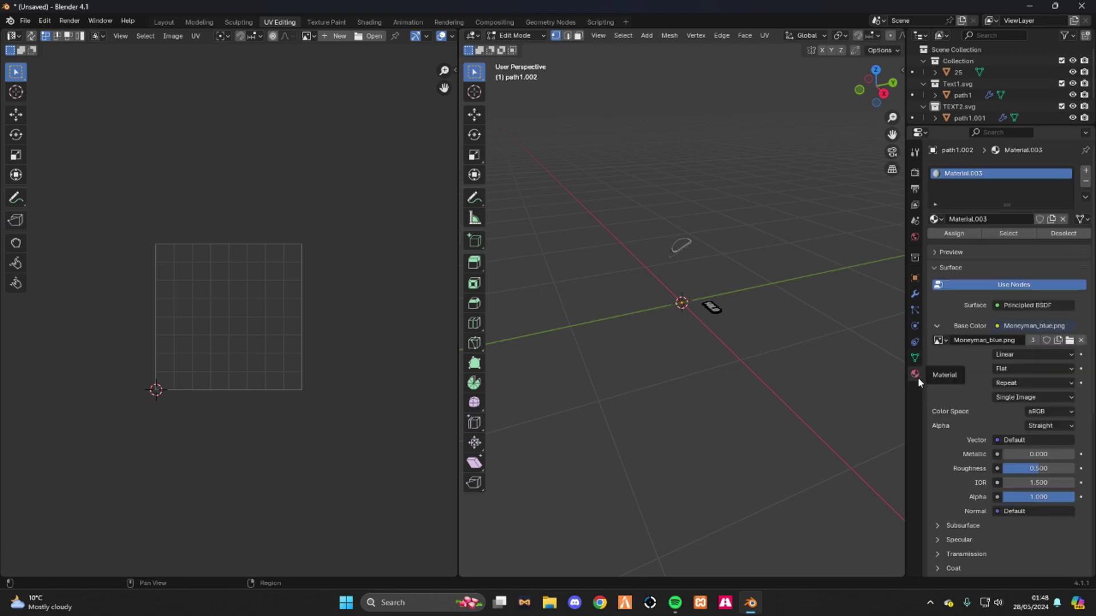
left_click(1008, 234)
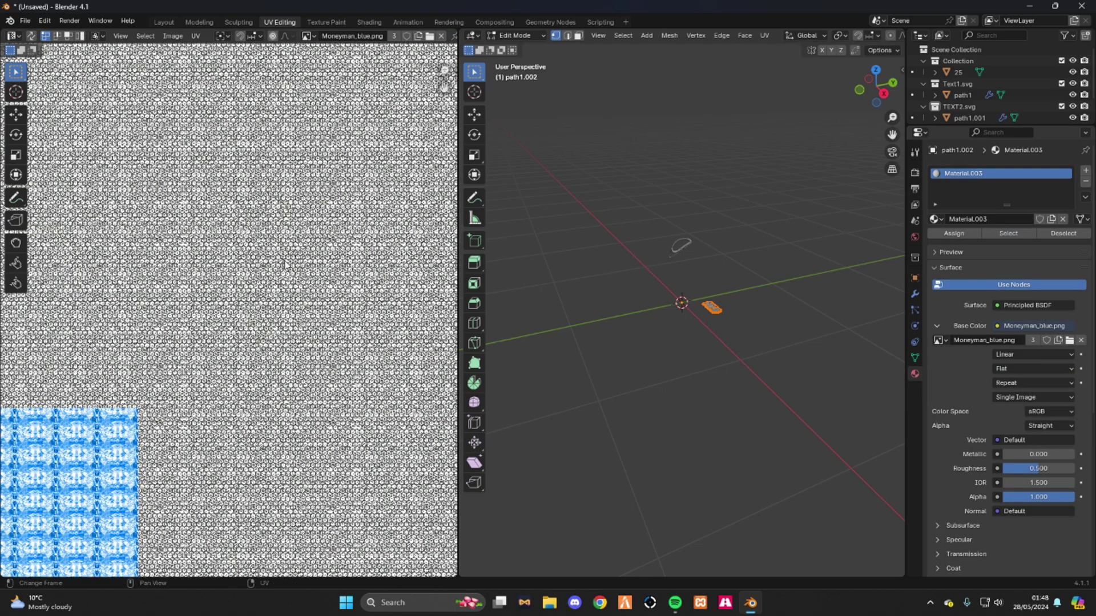
Step: Unwrap path1.002's selected faces with Cube Projection over the Moneyman_blue.png texture
key("Home")
scroll(596, 298, "up", 10)
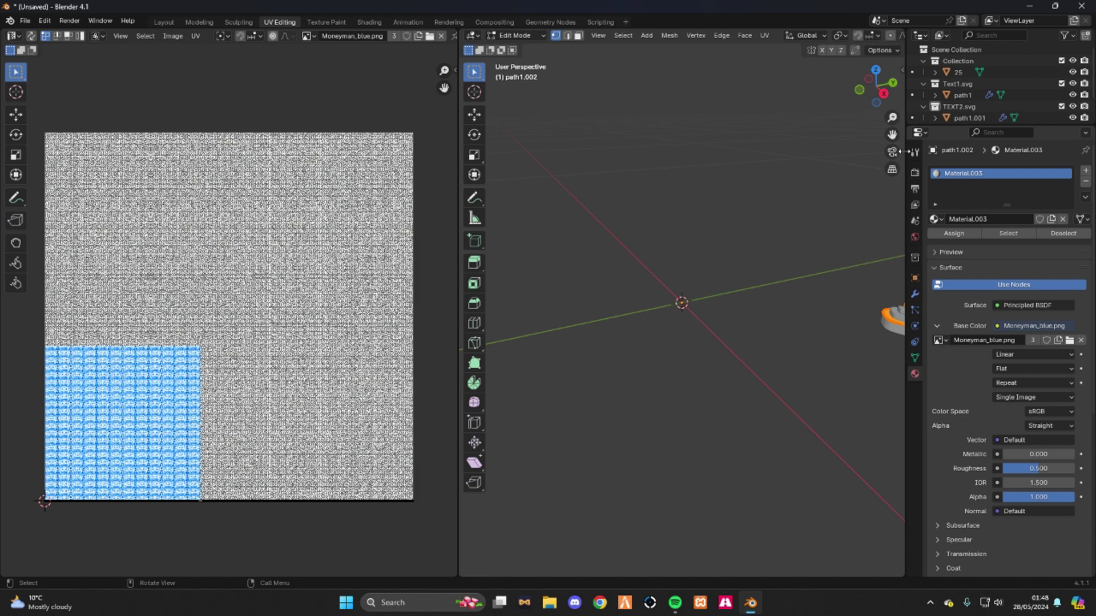
scroll(964, 110, "down", 2)
middle_click_drag(834, 312, 824, 313)
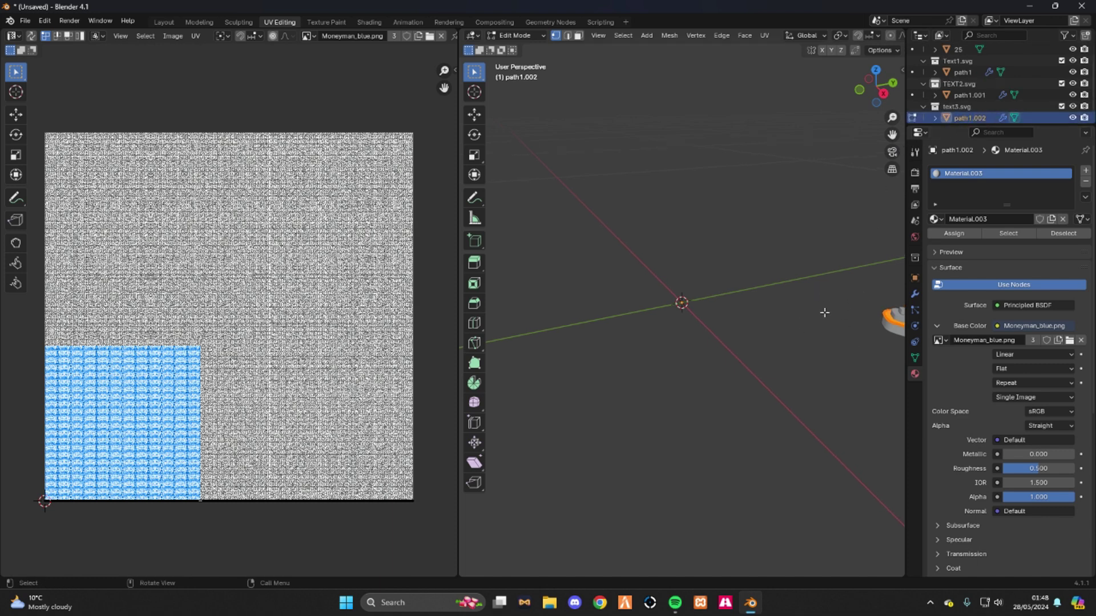
key("u")
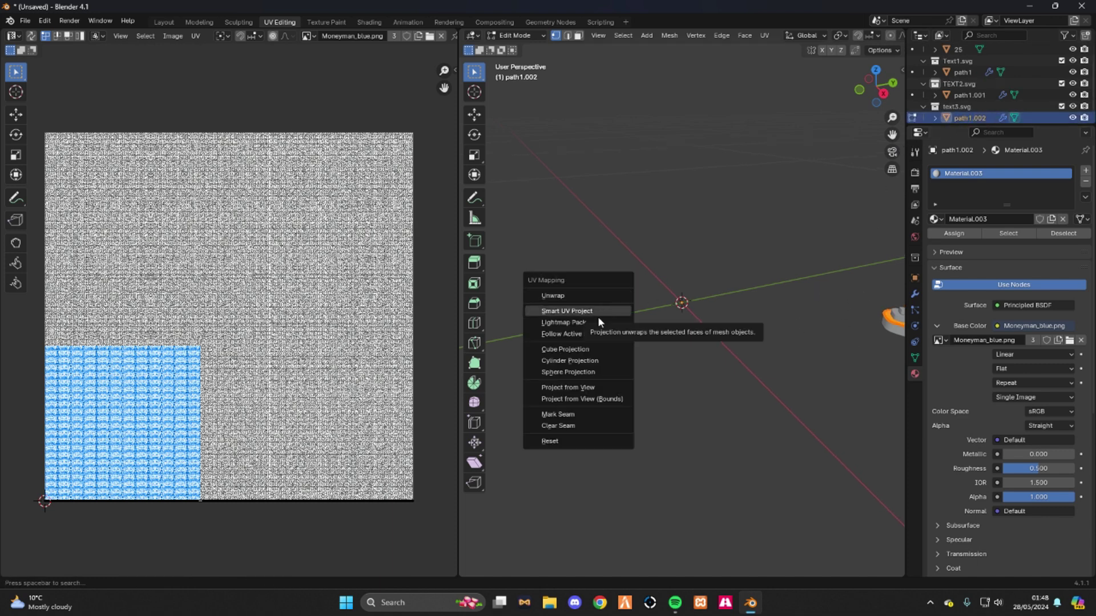
left_click(592, 351)
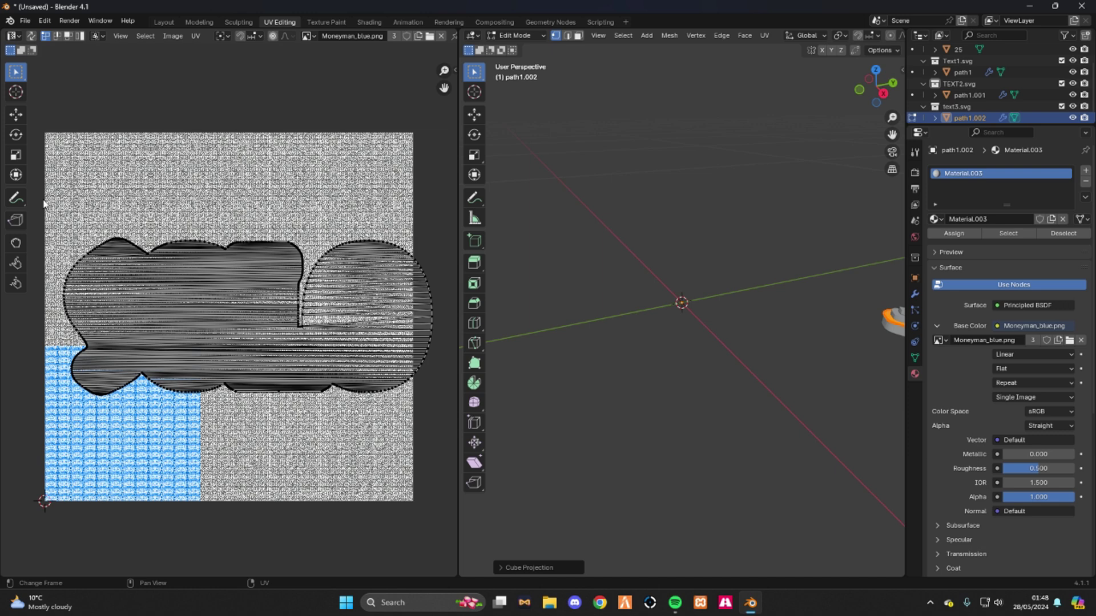
Step: Move path1.002's whole UV island onto the silver area above the blue square and narrow it to fit within the texture
left_click_drag(45, 201, 450, 469)
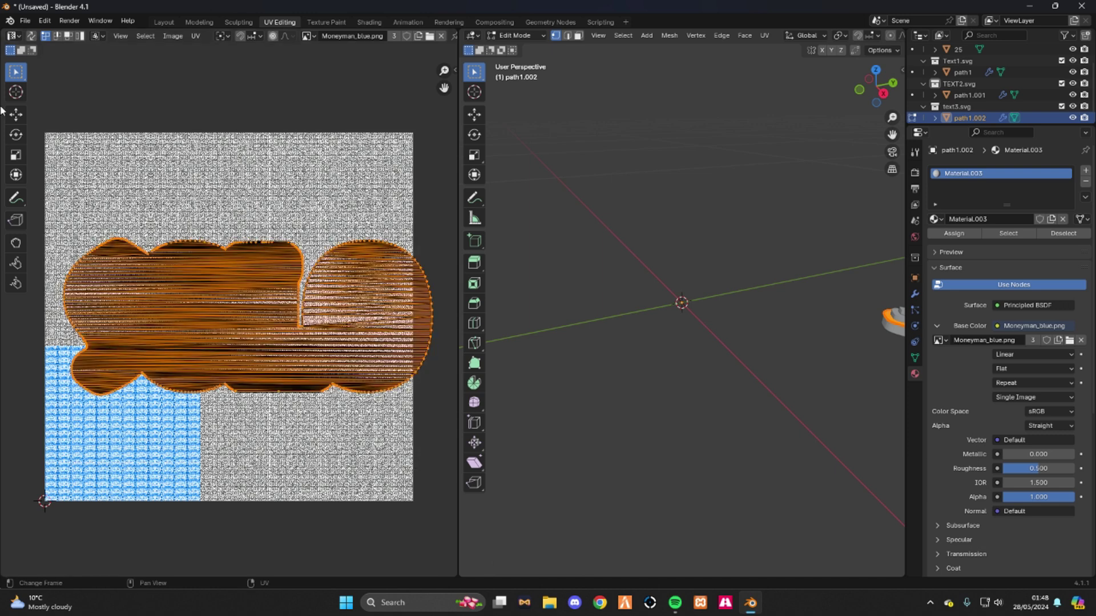
left_click(15, 115)
left_click_drag(251, 285, 48, 186)
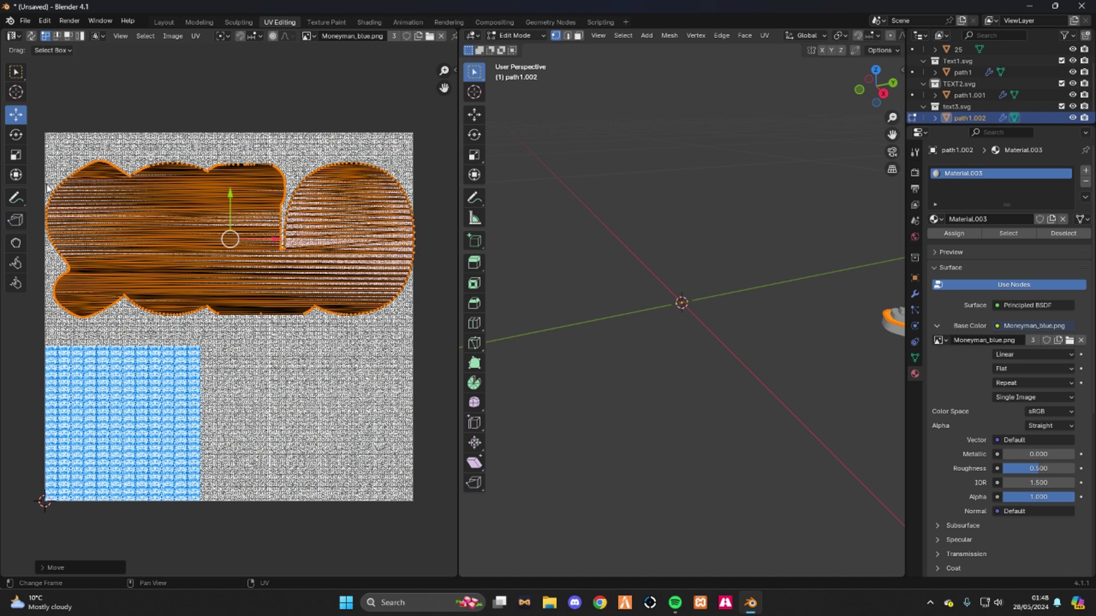
left_click(15, 155)
left_click_drag(261, 239, 255, 240)
left_click(25, 21)
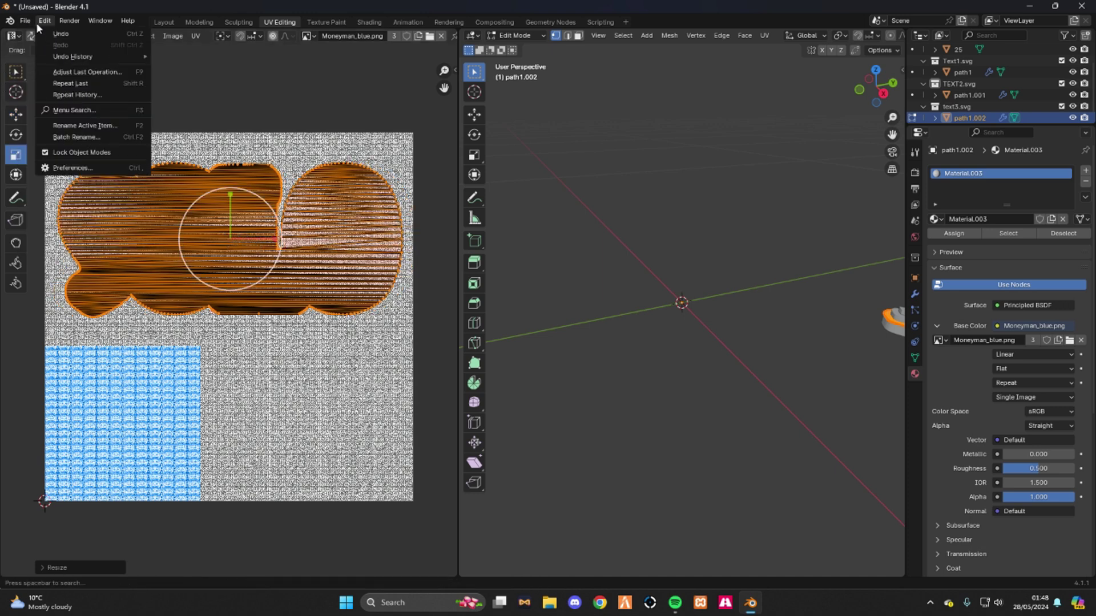
Step: Return to the Layout workspace, deselect the layer and show the pendant in Material Preview shading
left_click(166, 21)
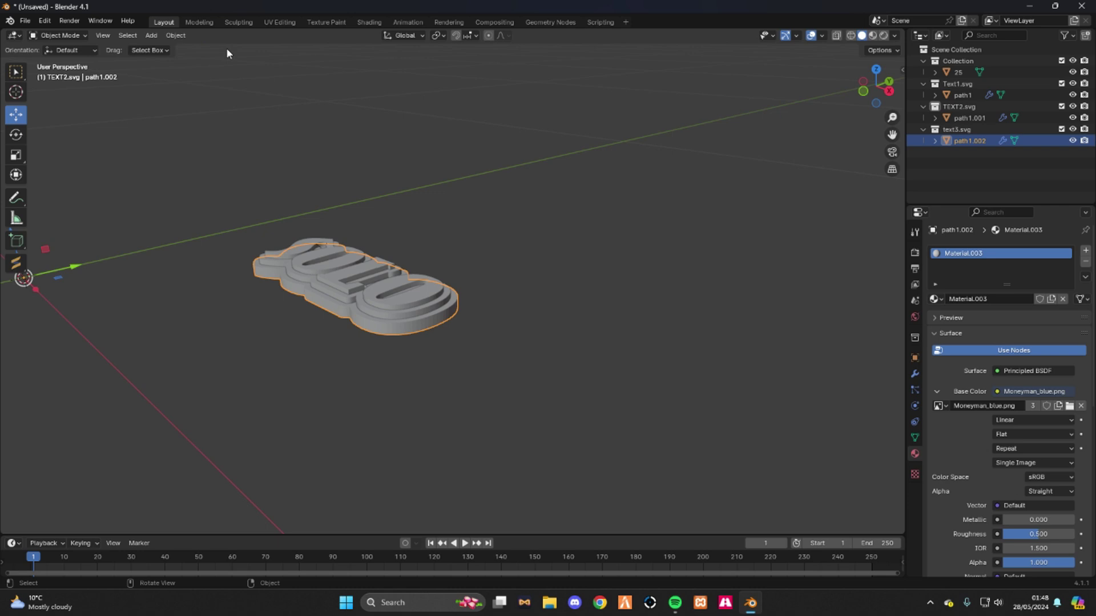
scroll(434, 362, "up", 3)
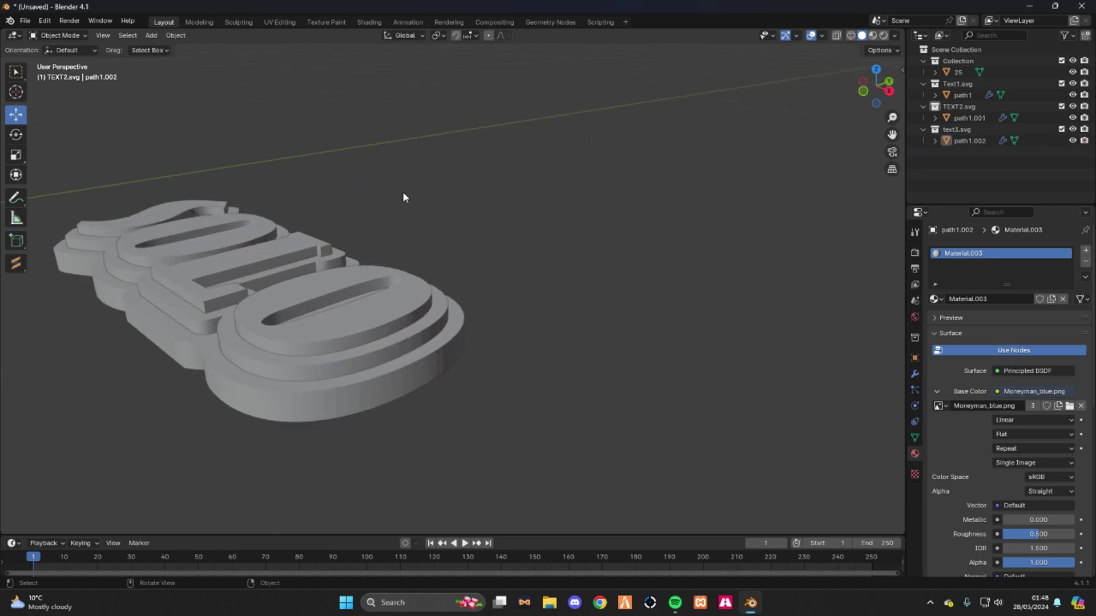
left_click_drag(108, 304, 264, 363)
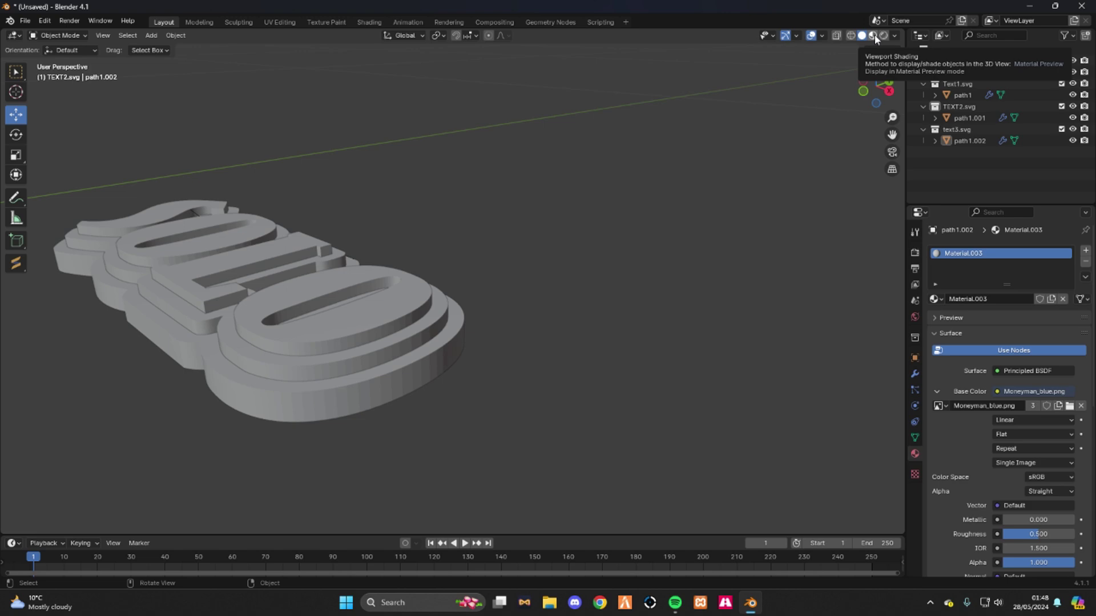
left_click(874, 36)
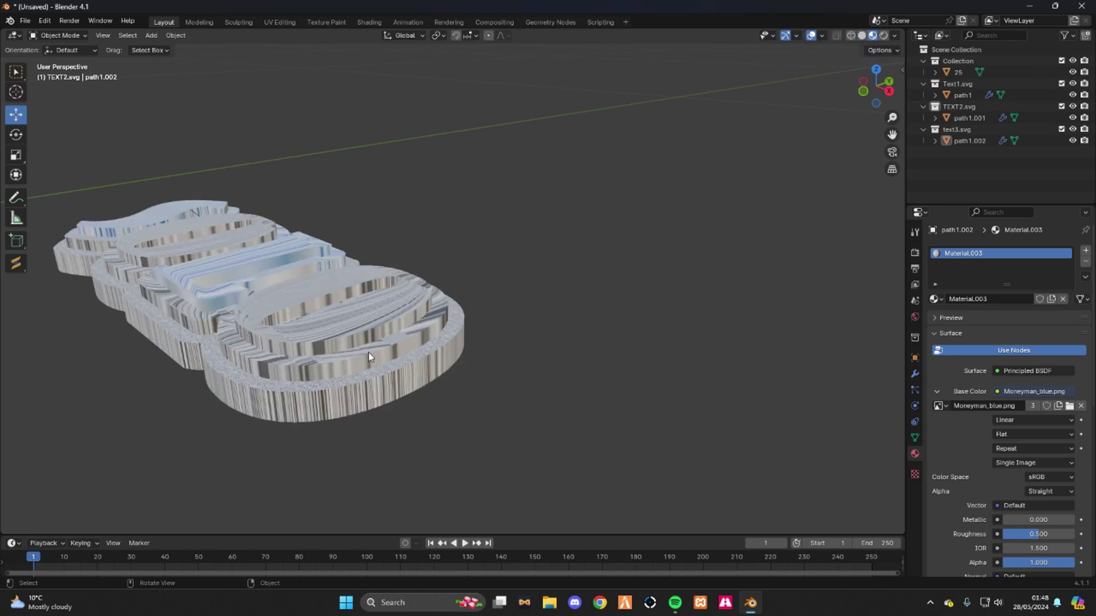
Step: Open the middle layer path1.001 for UV editing, select its Material.002 geometry and unwrap it with Cube Projection
left_click(969, 117)
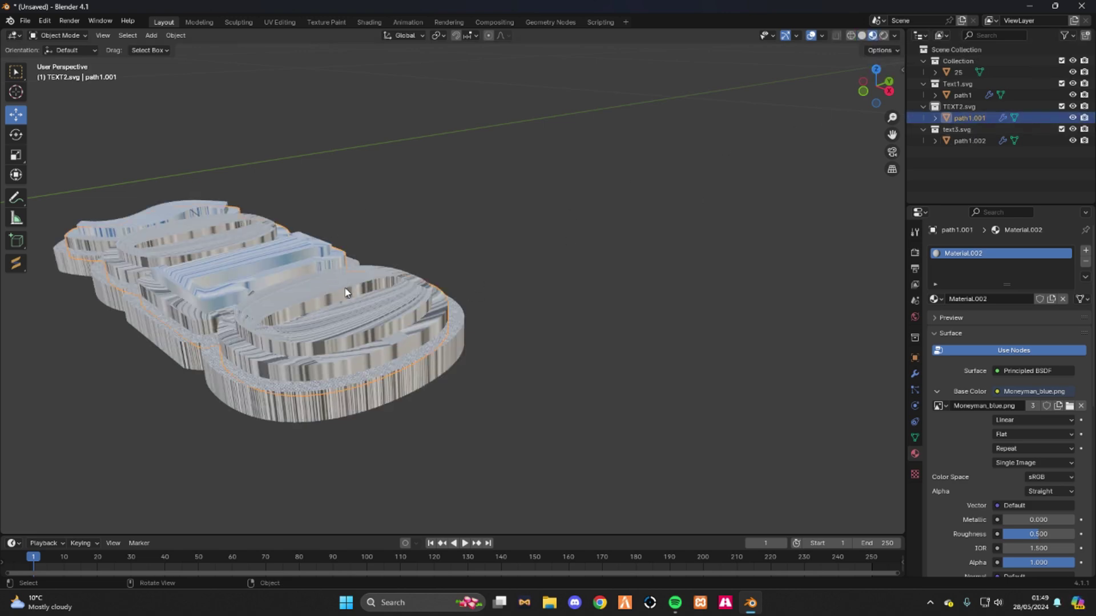
middle_click_drag(345, 293, 368, 289)
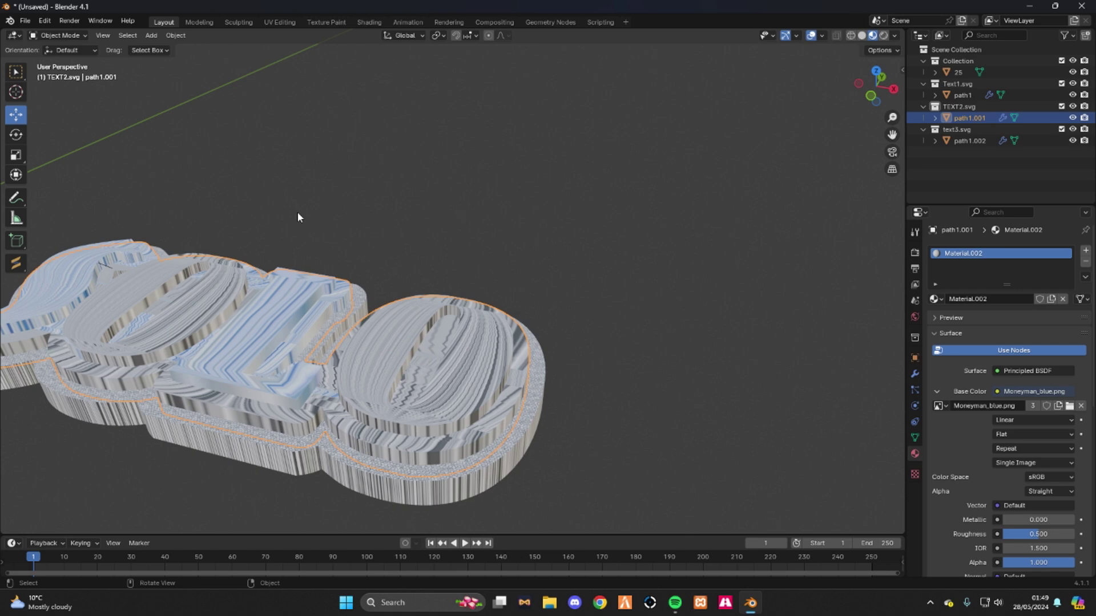
left_click(280, 21)
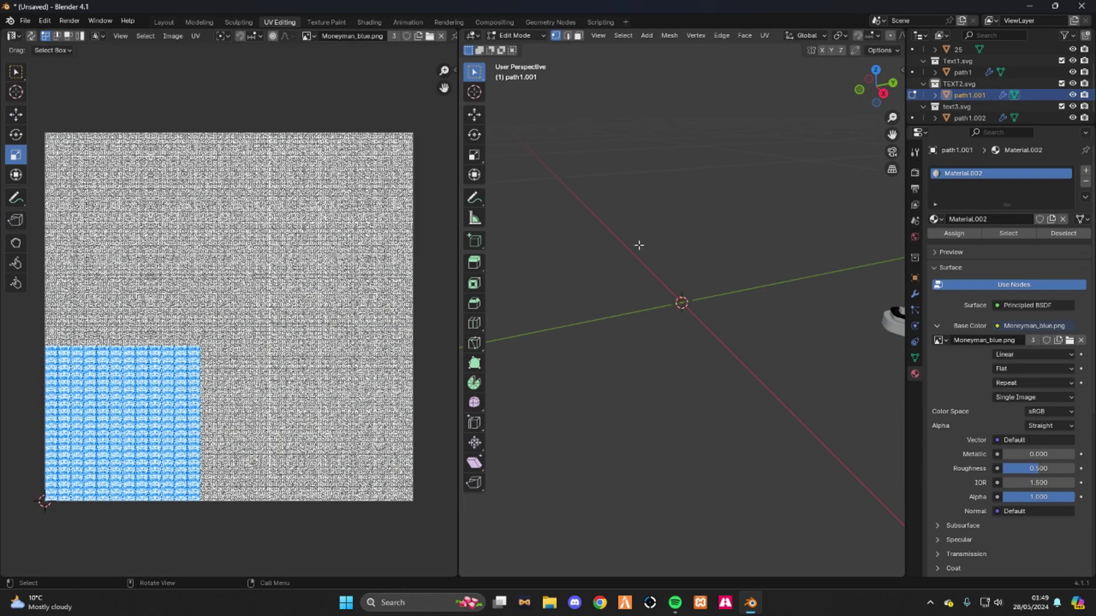
left_click(1002, 238)
key("u")
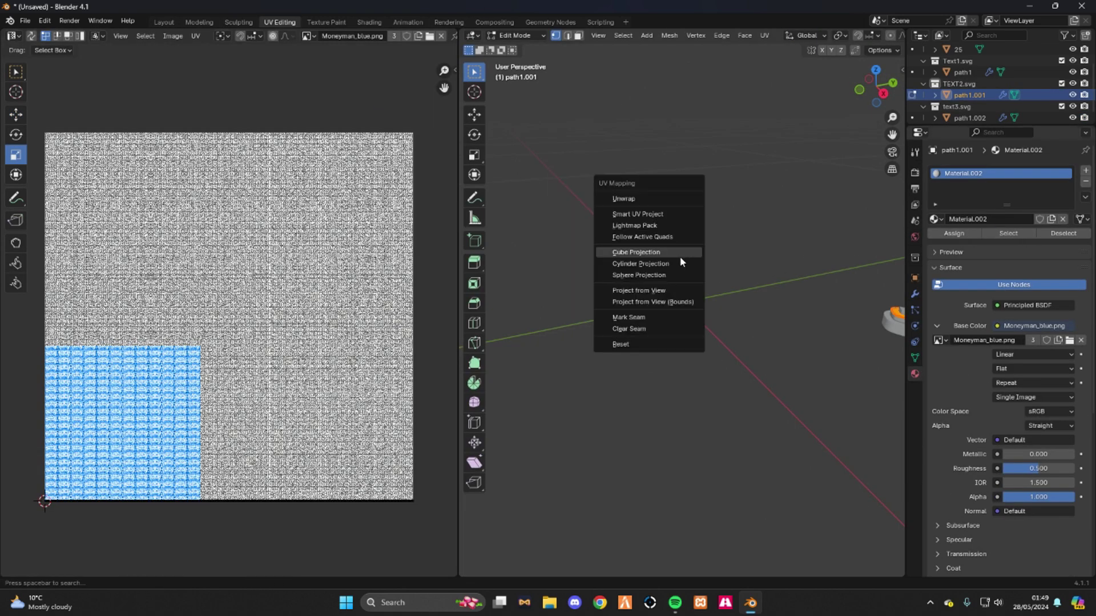
left_click(669, 250)
Step: Shrink path1.001's whole UV island, place it inside the blue square of Moneyman_blue.png and return to the Layout workspace
left_click_drag(57, 227, 448, 471)
left_click_drag(251, 270, 251, 280)
left_click_drag(295, 314, 266, 313)
left_click(16, 114)
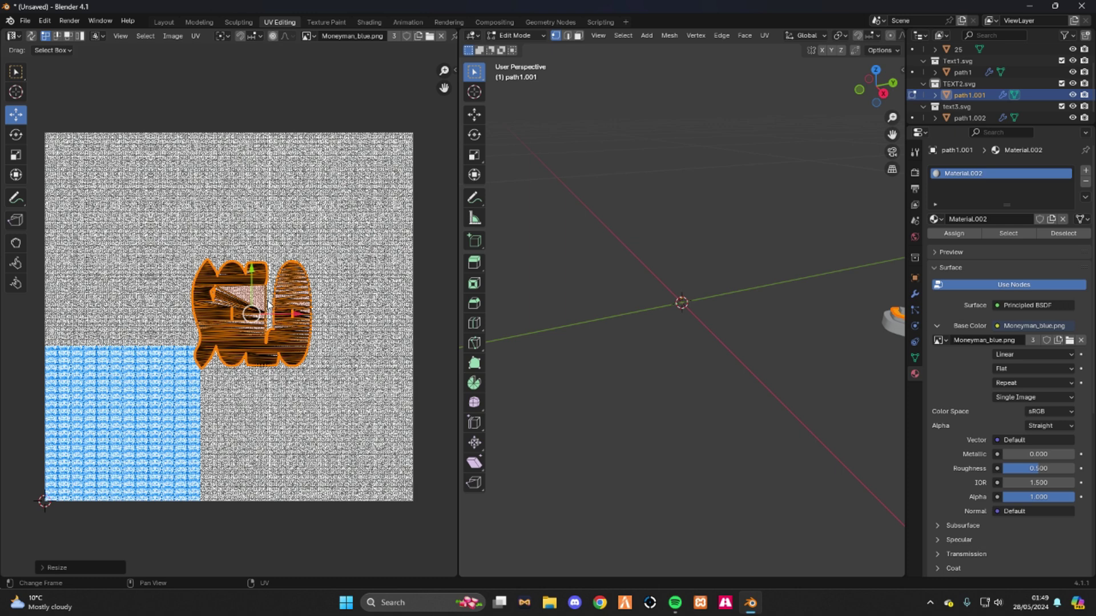
left_click_drag(252, 276, 154, 415)
left_click(157, 22)
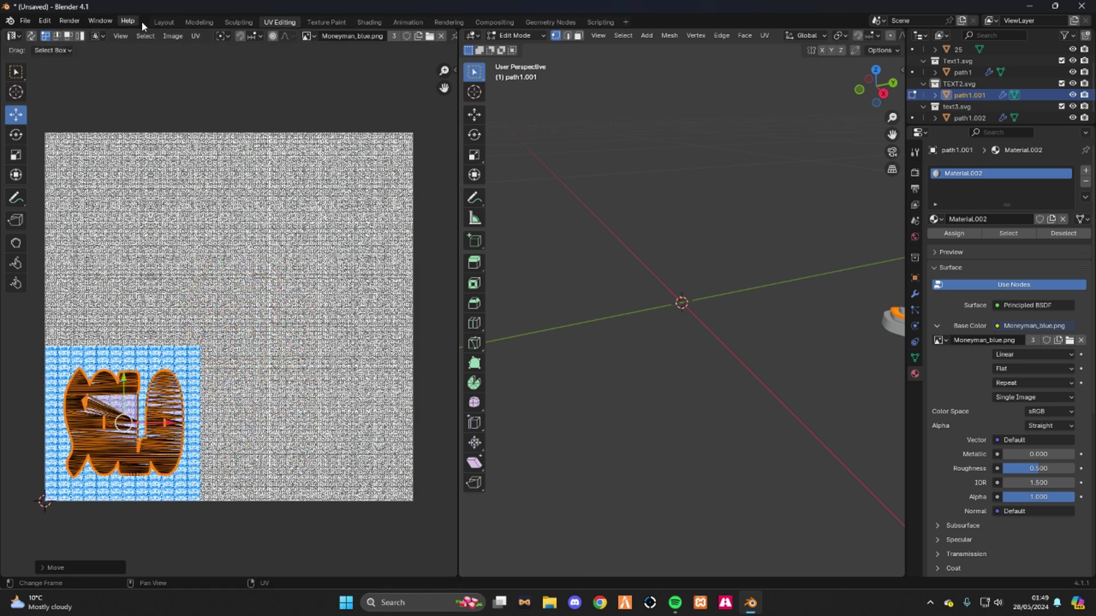
left_click(374, 362)
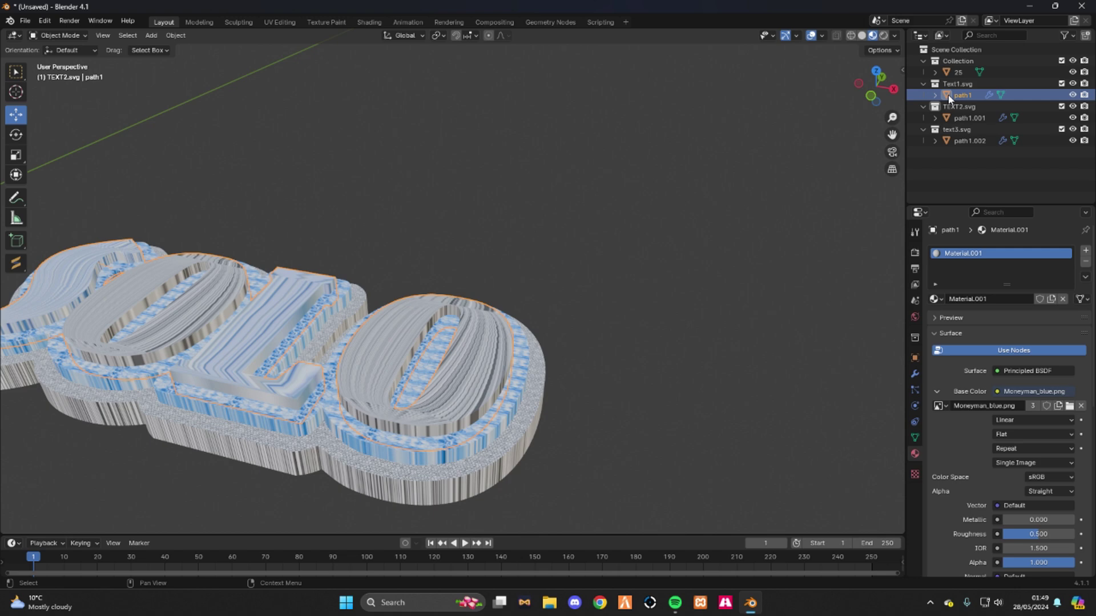
Step: Open the top layer path1 for UV editing and unwrap it with Cube Projection
left_click(271, 23)
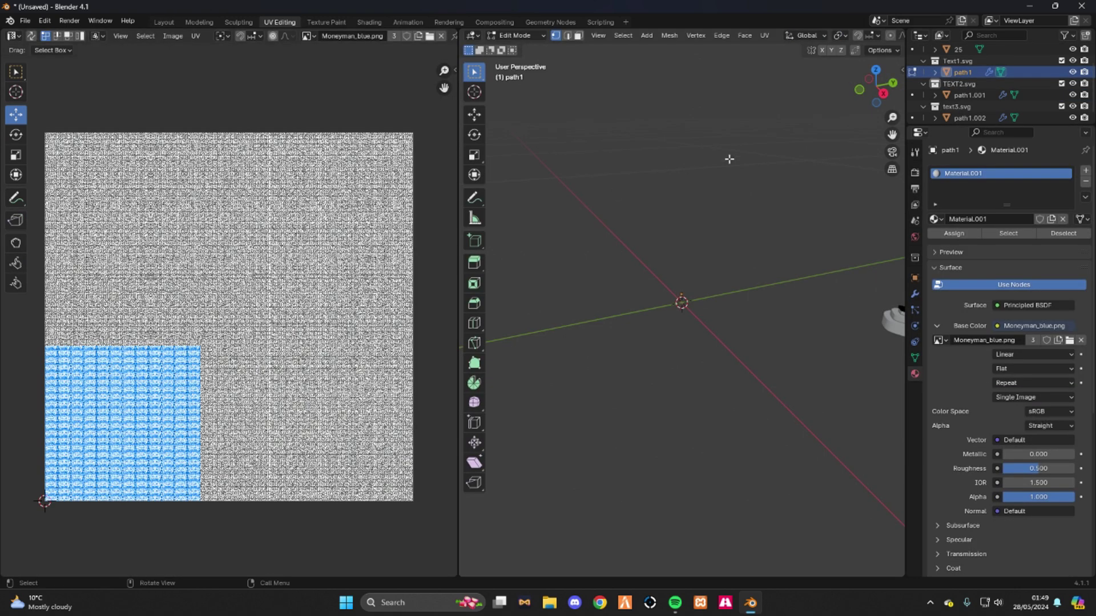
key("u")
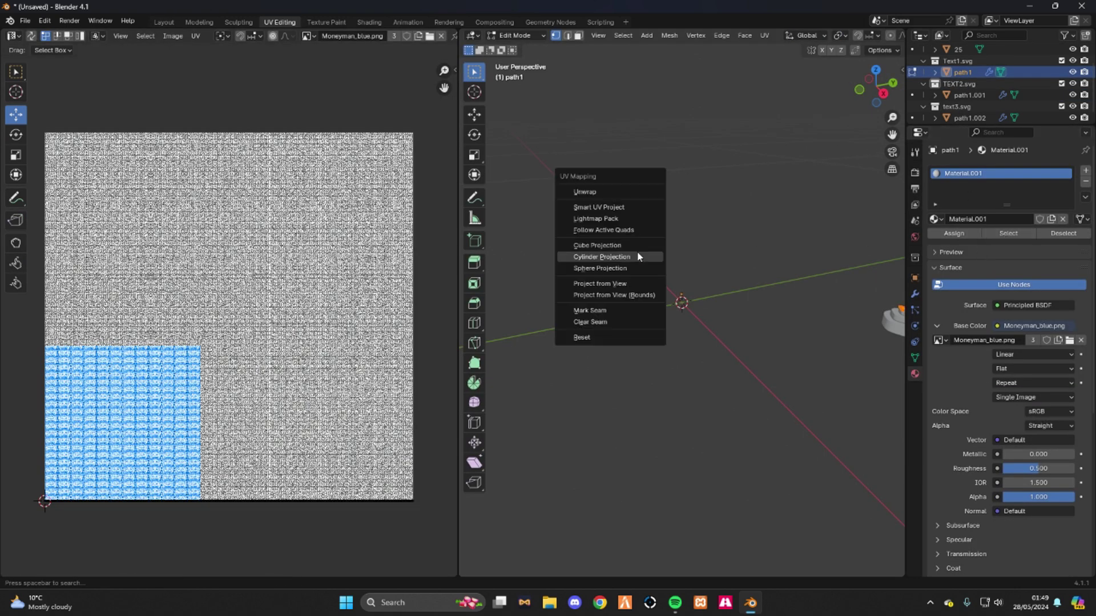
left_click(619, 247)
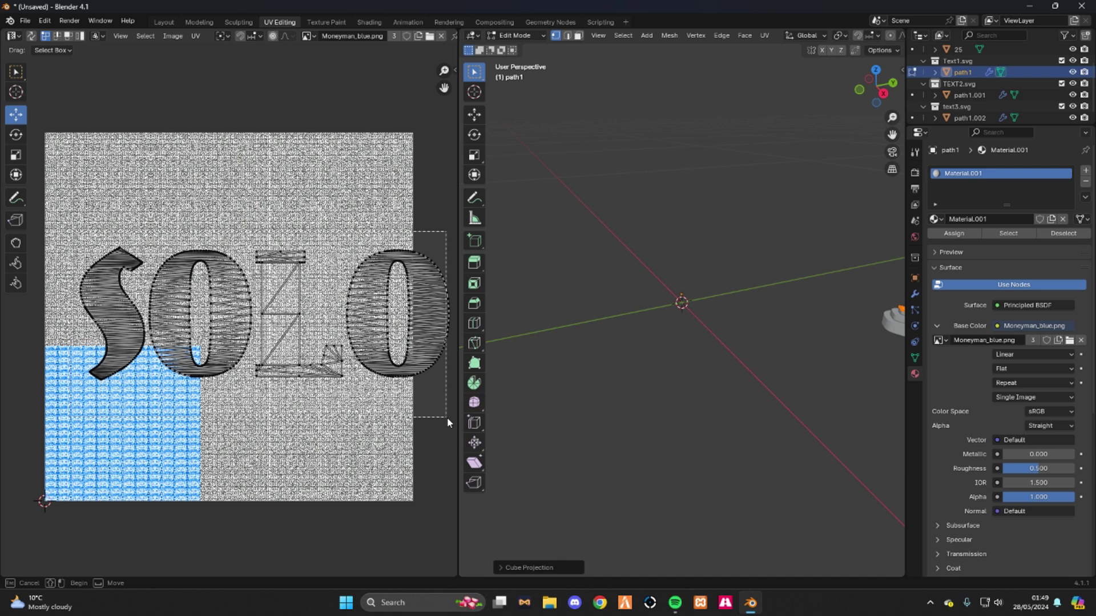
Step: Move path1's whole UV island onto the silver area above the blue square, shrink it to fit, and return to the Layout workspace
key("a")
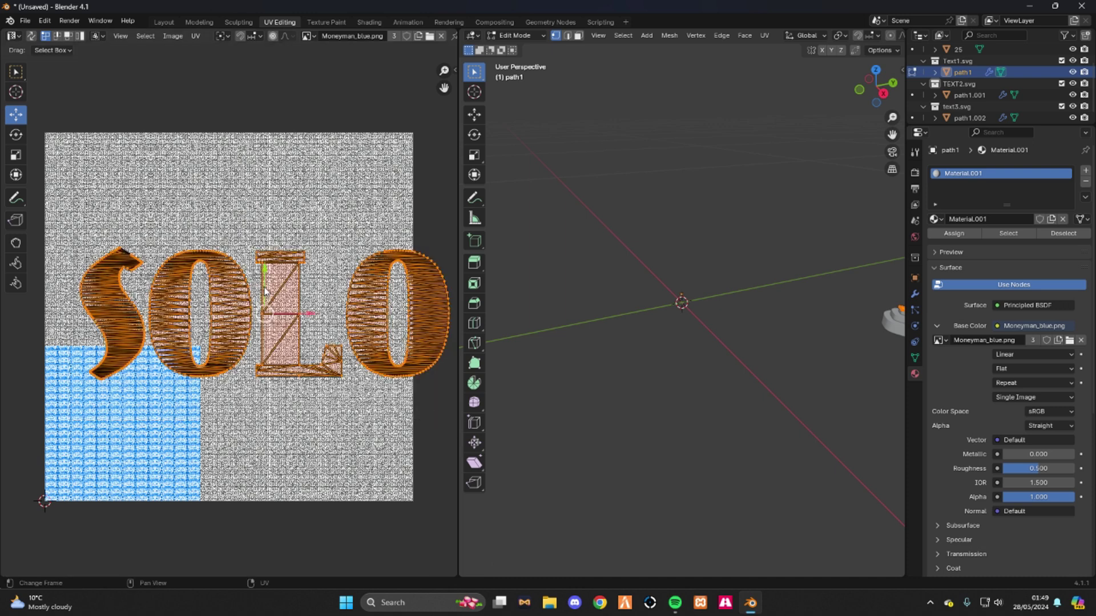
left_click_drag(264, 291, 258, 241)
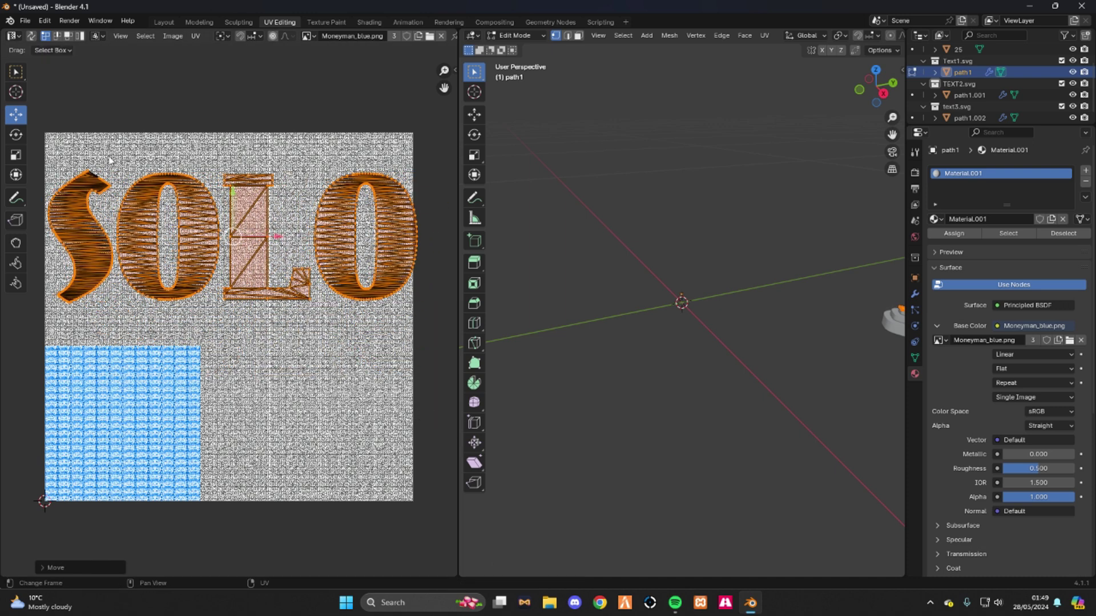
left_click(16, 155)
left_click_drag(151, 184, 178, 201)
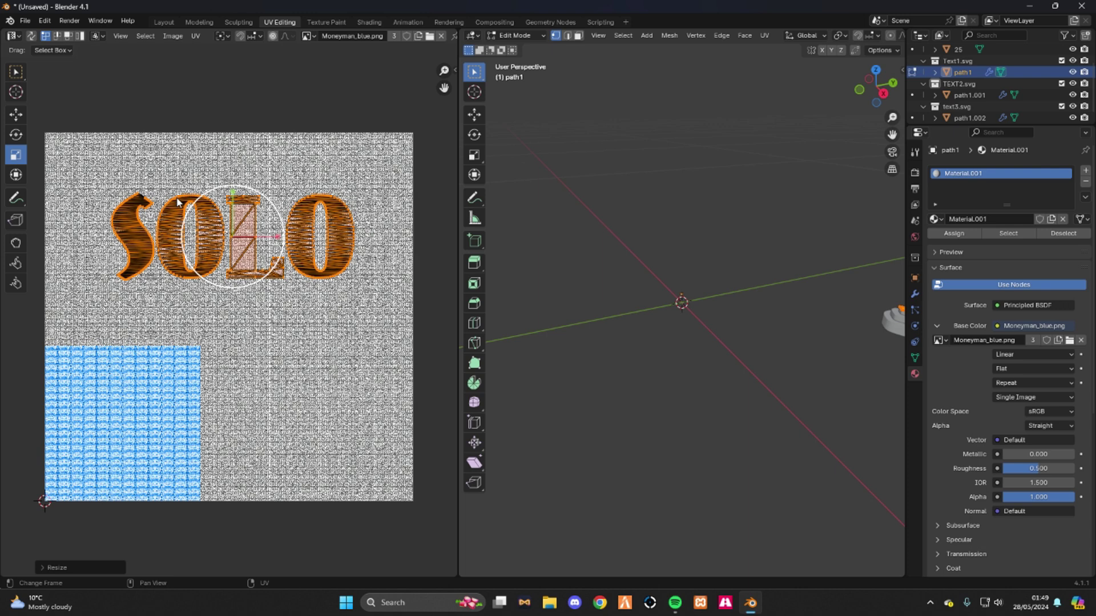
left_click(158, 20)
left_click(323, 127)
middle_click_drag(323, 128, 316, 207)
scroll(328, 214, "down", 7)
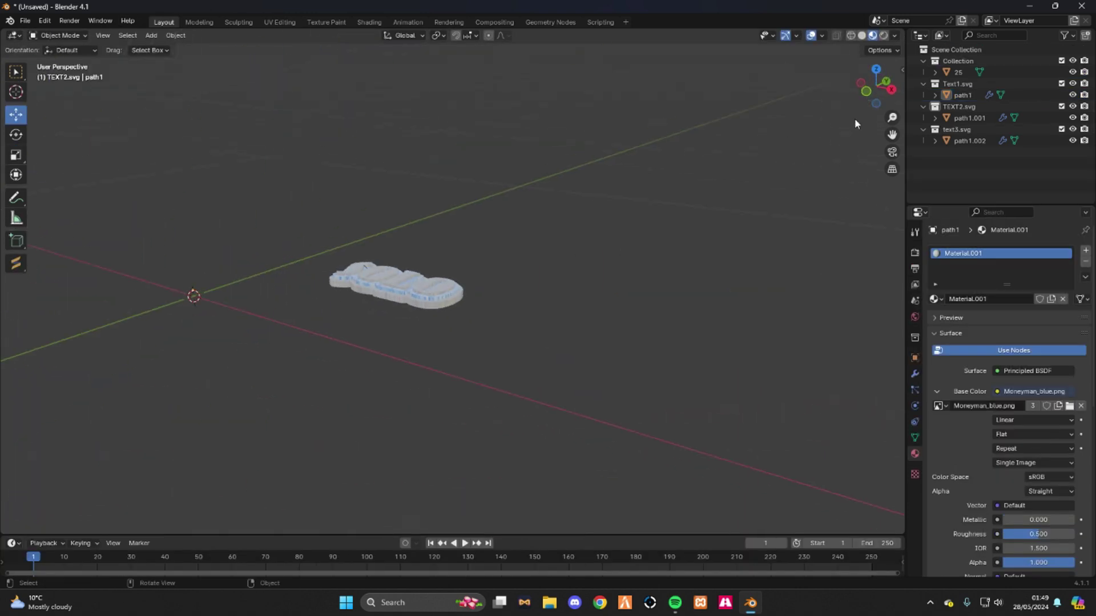
Step: Set the X rotation of the top layer path1 to 70°
left_click(962, 95)
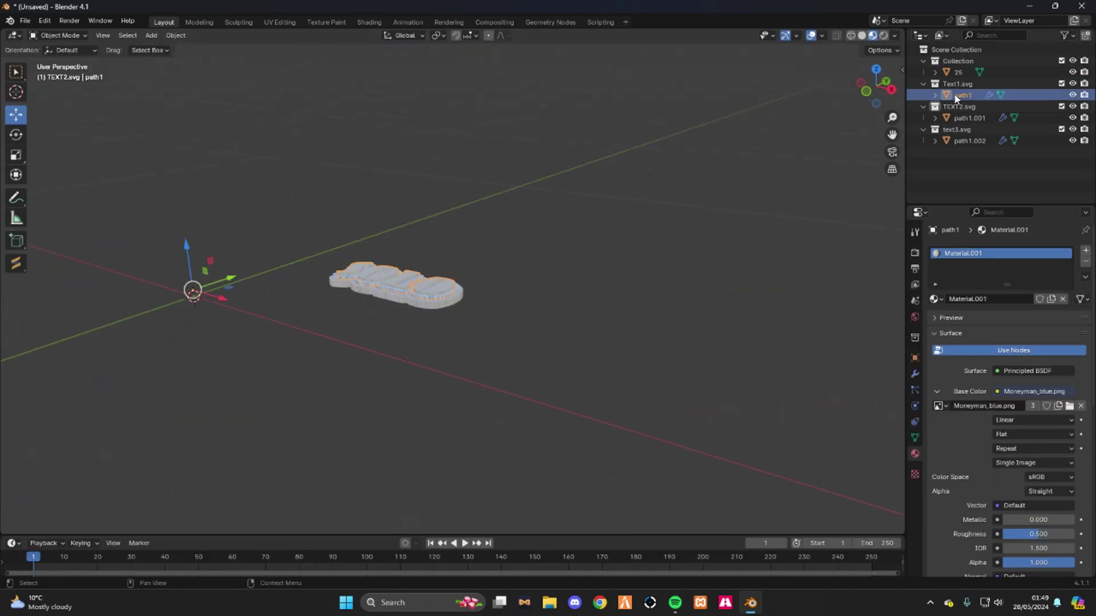
left_click(915, 357)
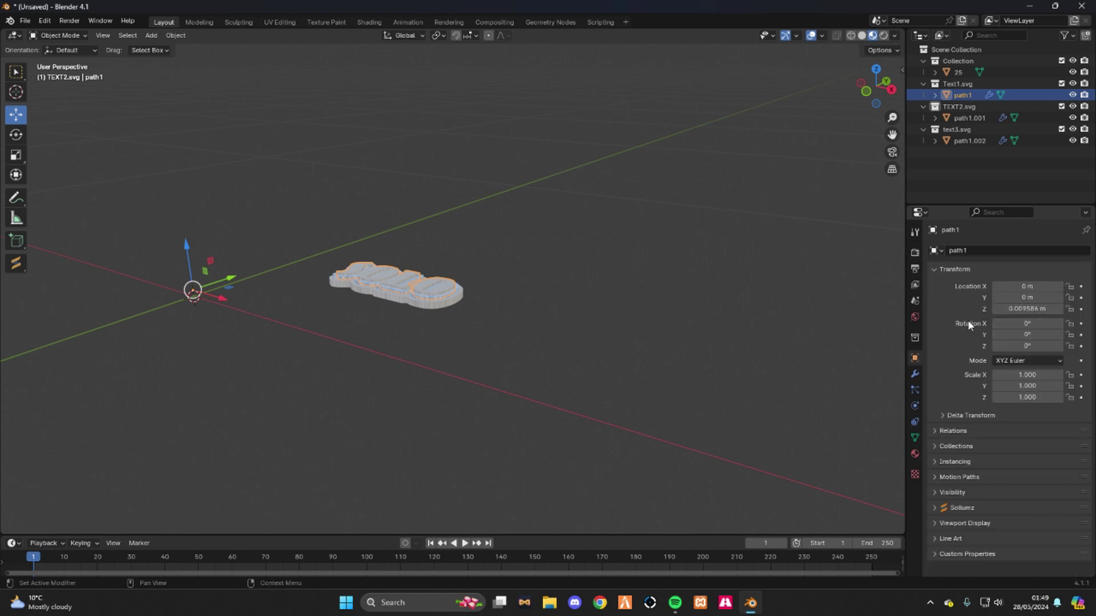
left_click(1024, 321)
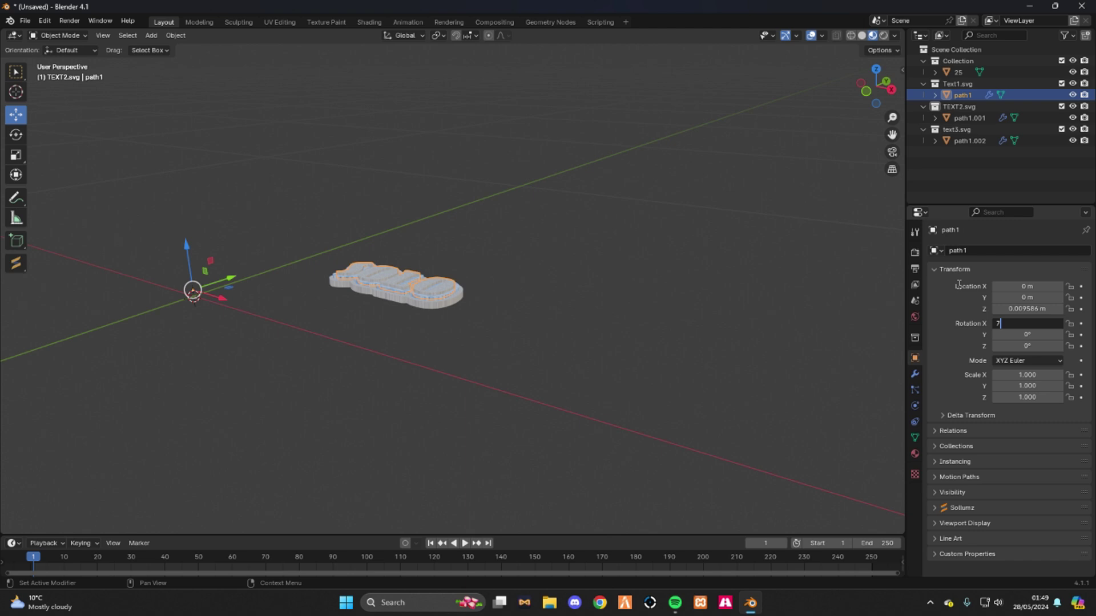
type("70")
key("Return")
Step: Set the X rotation of the layers path1.001 and path1.002 to 70° as well
left_click(969, 118)
left_click(1027, 323)
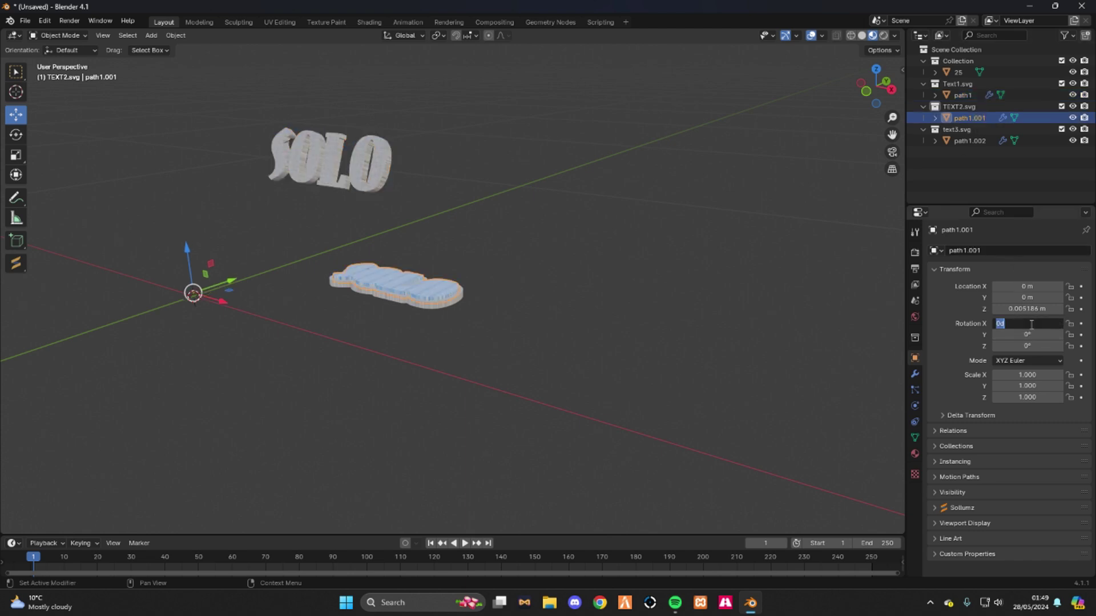
type("70")
key("Return")
left_click(968, 140)
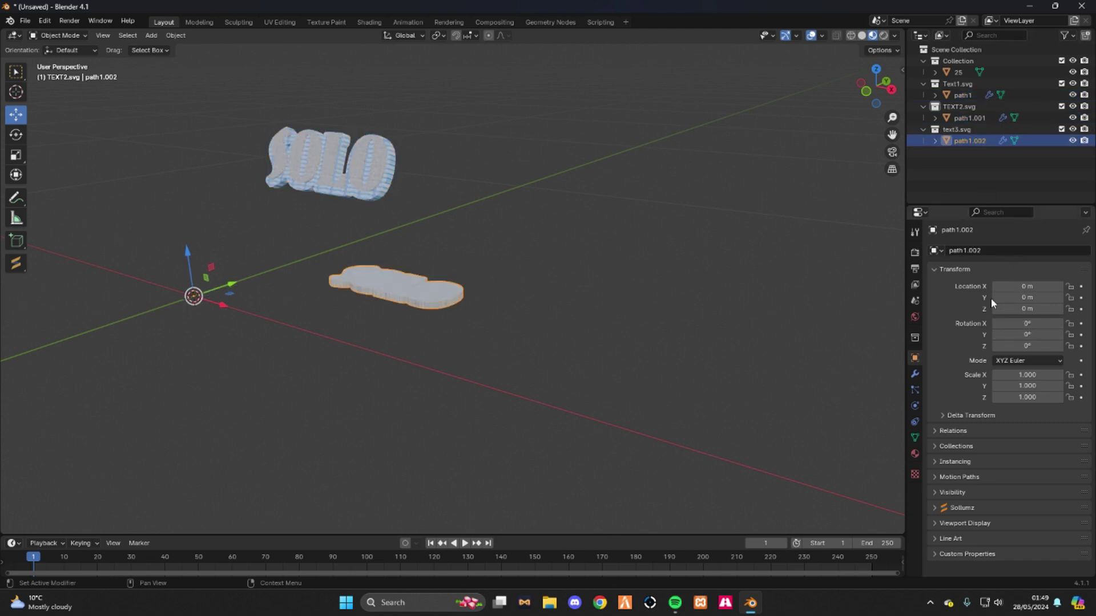
left_click(1027, 323)
type("70")
key("Return")
Step: Lower the top layer path1 along Z to about 0.006 m so it lines up with the layers behind, and deselect it
scroll(241, 146, "up", 3)
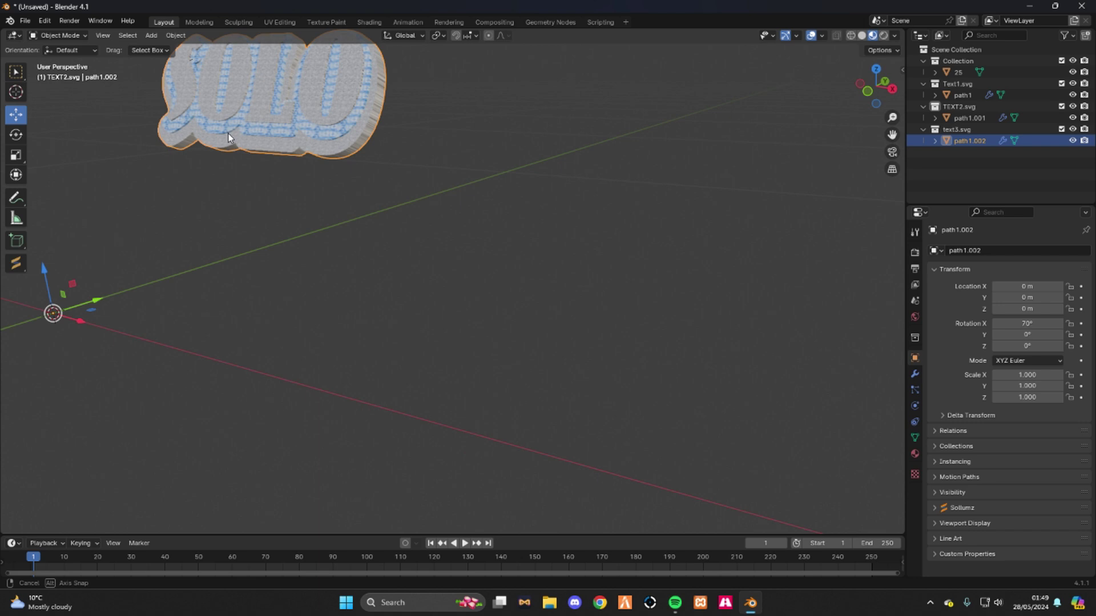
middle_click_drag(228, 134, 272, 152)
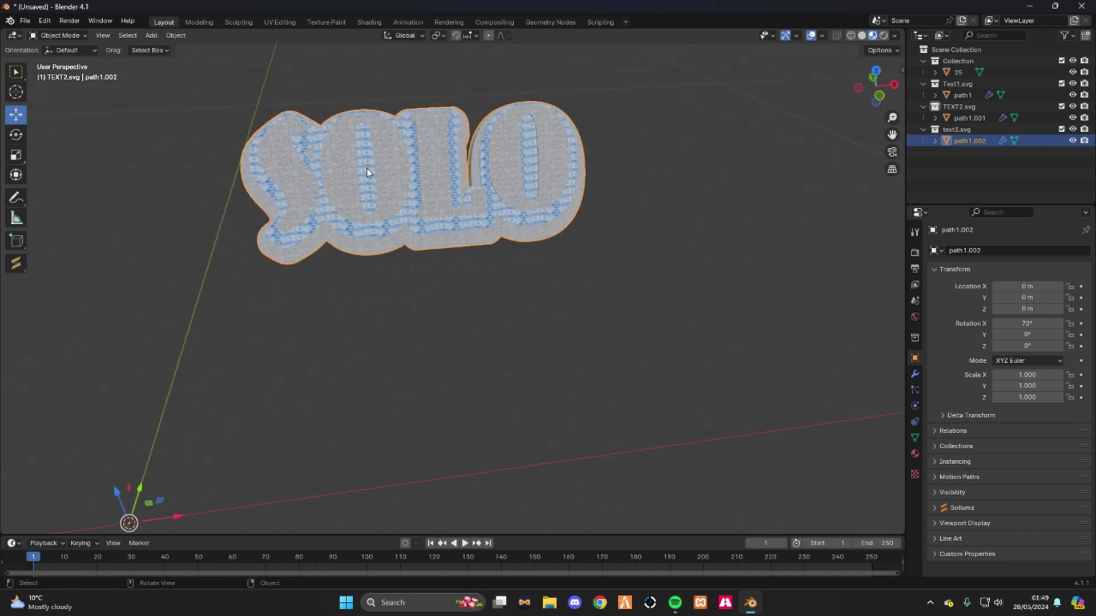
scroll(495, 136, "up", 2)
left_click(962, 95)
scroll(377, 286, "down", 3)
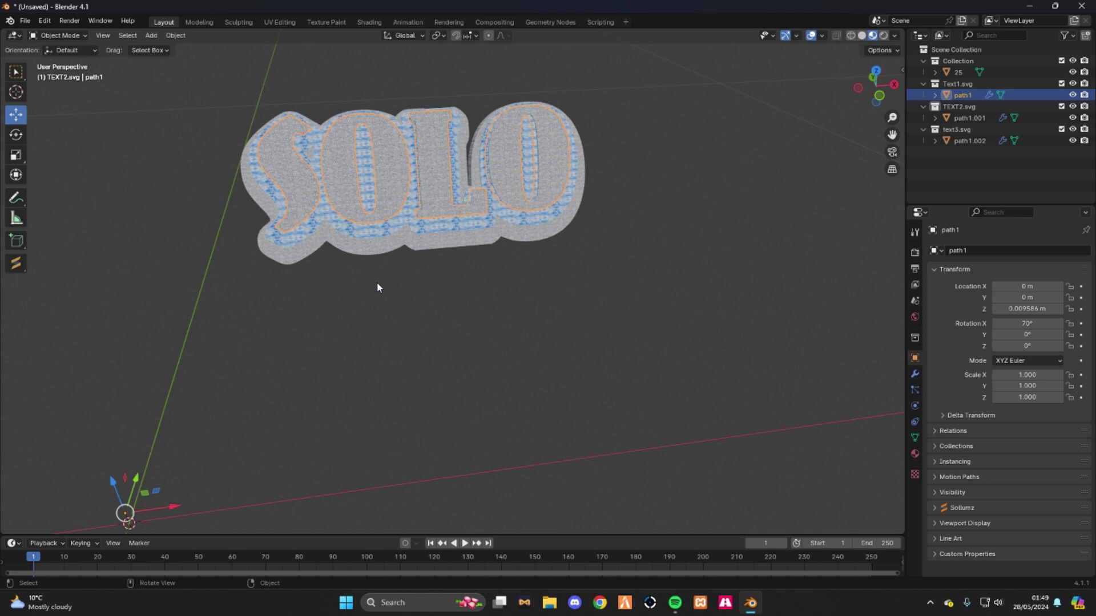
left_click_drag(117, 484, 120, 488)
left_click(203, 292)
middle_click_drag(203, 292, 236, 148)
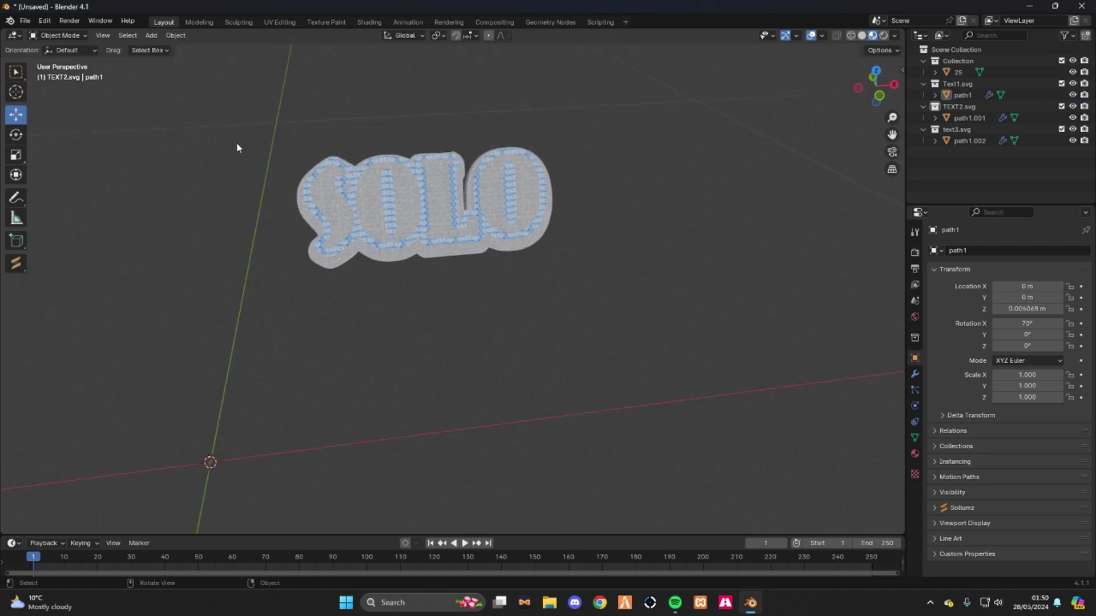
Step: Lower the middle layer path1.001 along Z to about 0.0034 m and deselect it
left_click(395, 204)
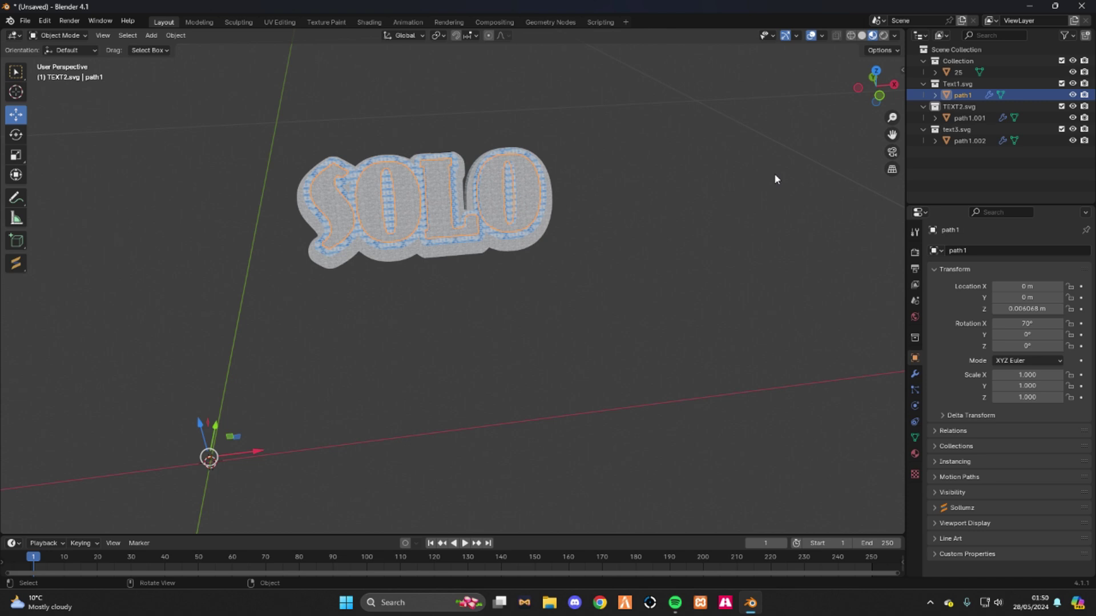
left_click(965, 120)
left_click_drag(199, 434, 198, 439)
left_click(289, 338)
scroll(376, 193, "up", 2)
Step: Select all three SOLO layers and move them toward the chain, with path1.001 at about X -0.277 m and Z 0.177 m
middle_click_drag(456, 111, 208, 135)
scroll(208, 135, "down", 3)
left_click_drag(206, 141, 331, 195)
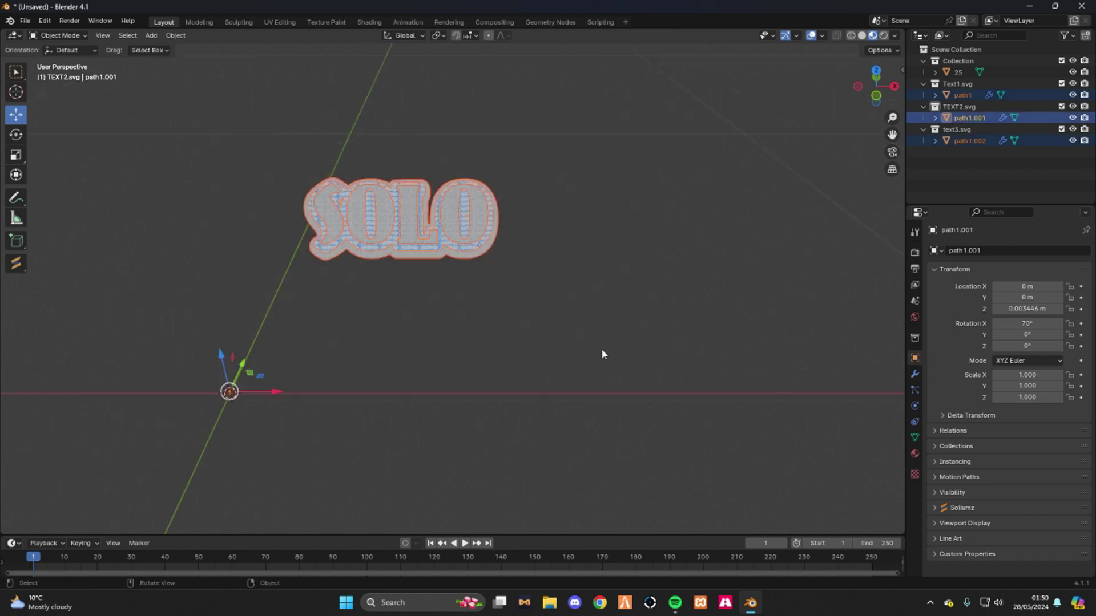
scroll(601, 348, "down", 2)
left_click_drag(354, 349, 150, 346)
left_click_drag(118, 314, 91, 231)
left_click_drag(150, 268, 184, 266)
scroll(707, 126, "up", 2)
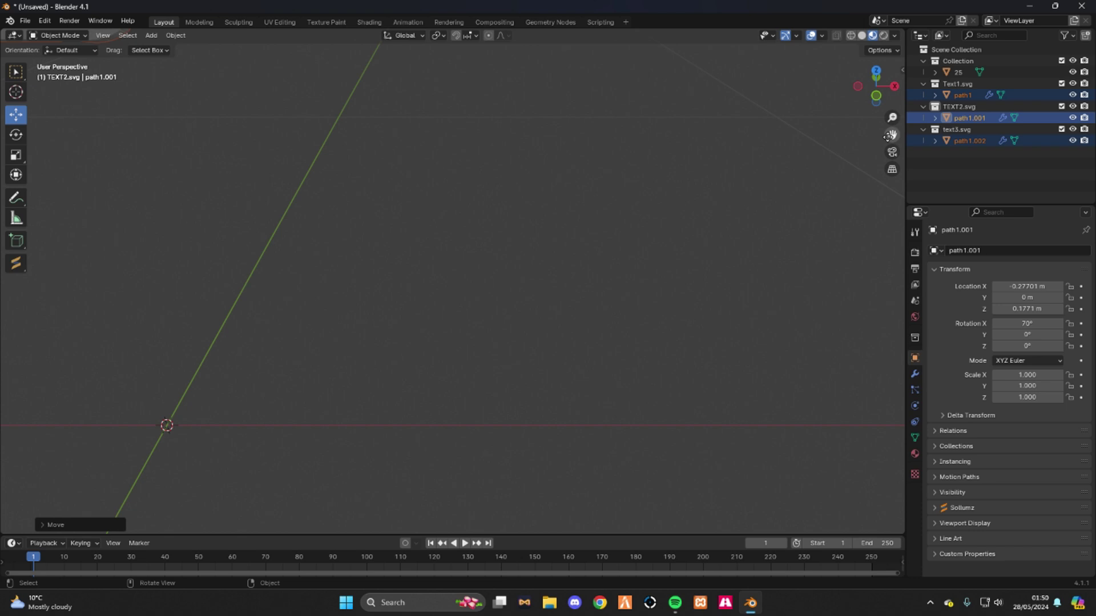
scroll(202, 466, "down", 5)
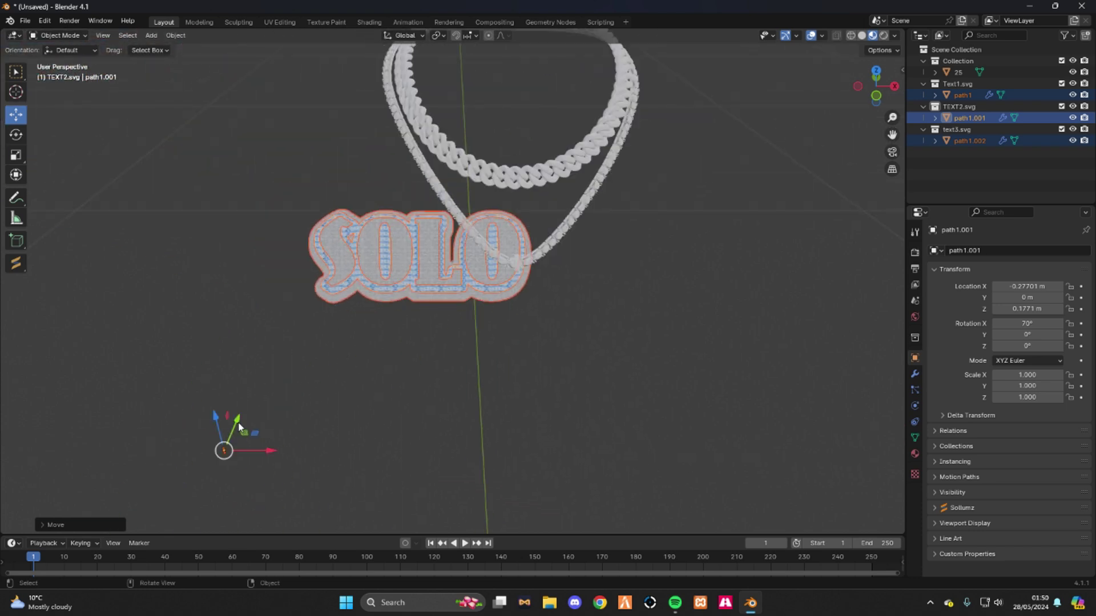
Step: Position the three layers in front of the chain's lower tip, with path1.001 at about X -0.199 m, Y -0.173 m and Z 0.223 m
left_click_drag(239, 423, 245, 508)
scroll(276, 348, "down", 3)
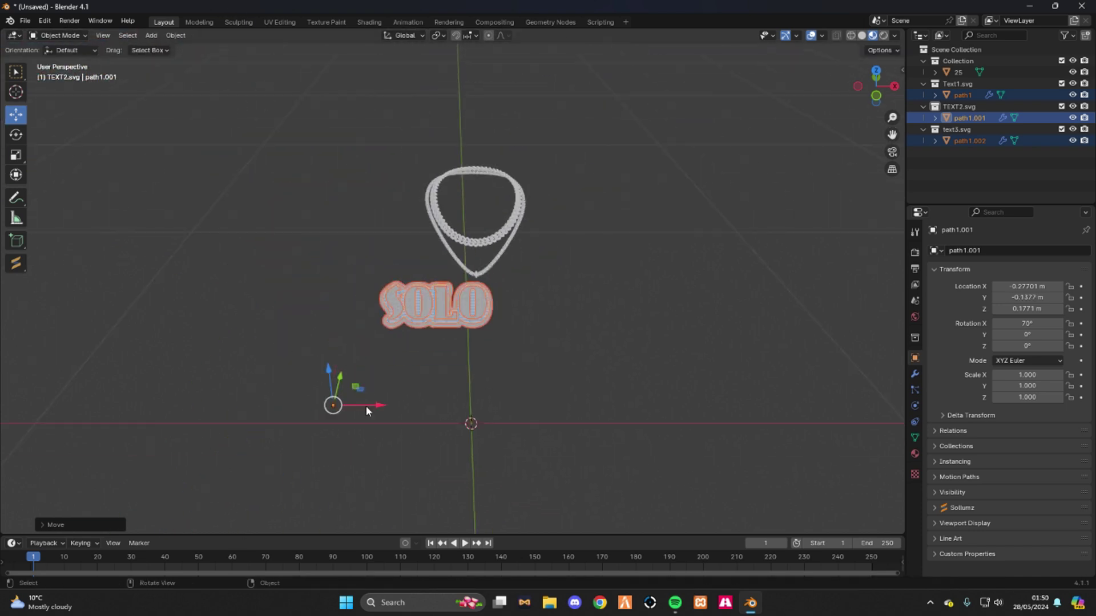
left_click_drag(367, 411, 359, 354)
scroll(354, 350, "up", 4)
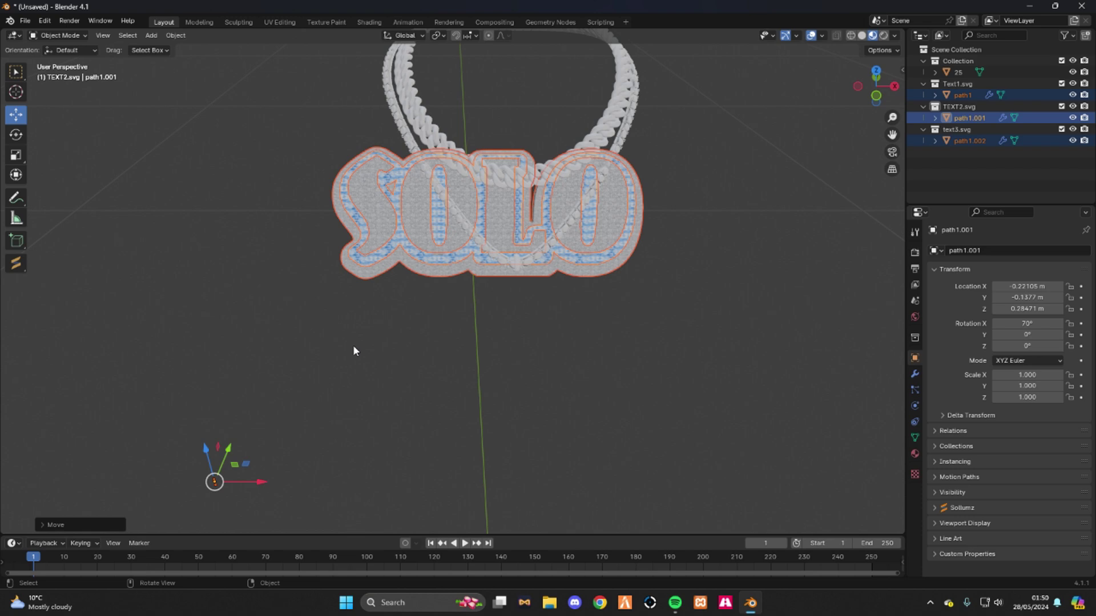
left_click_drag(217, 453, 201, 489)
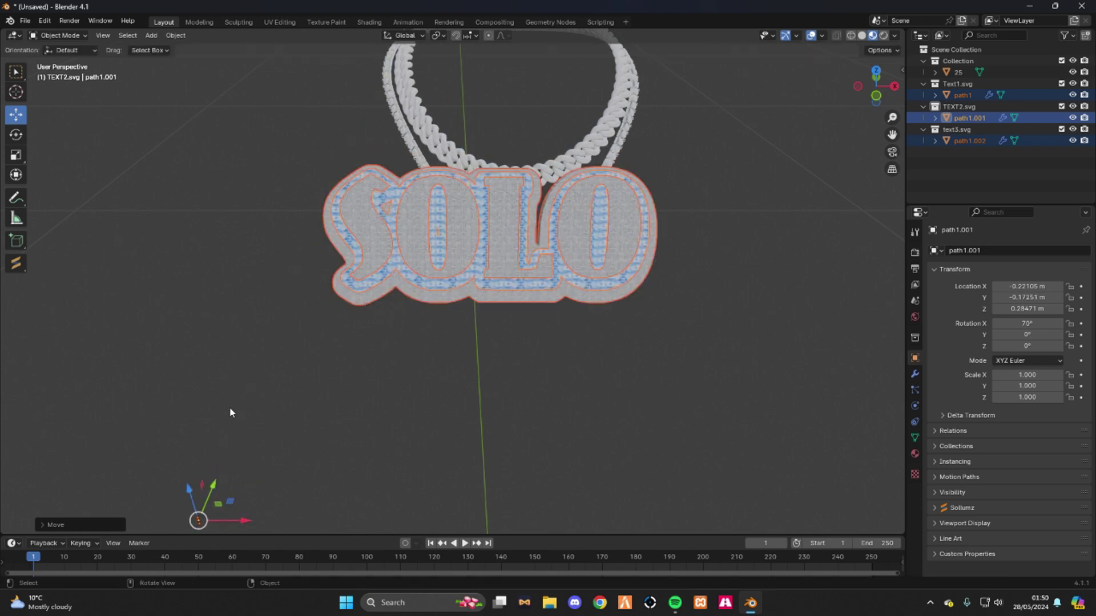
scroll(251, 430, "down", 2)
left_click_drag(270, 414, 279, 457)
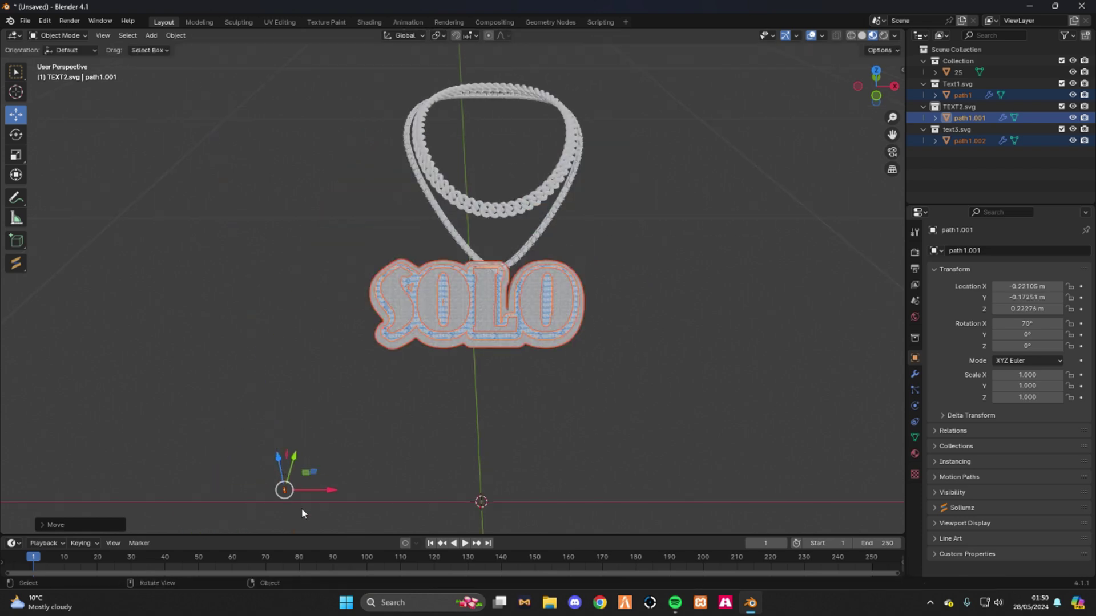
left_click_drag(318, 488, 340, 482)
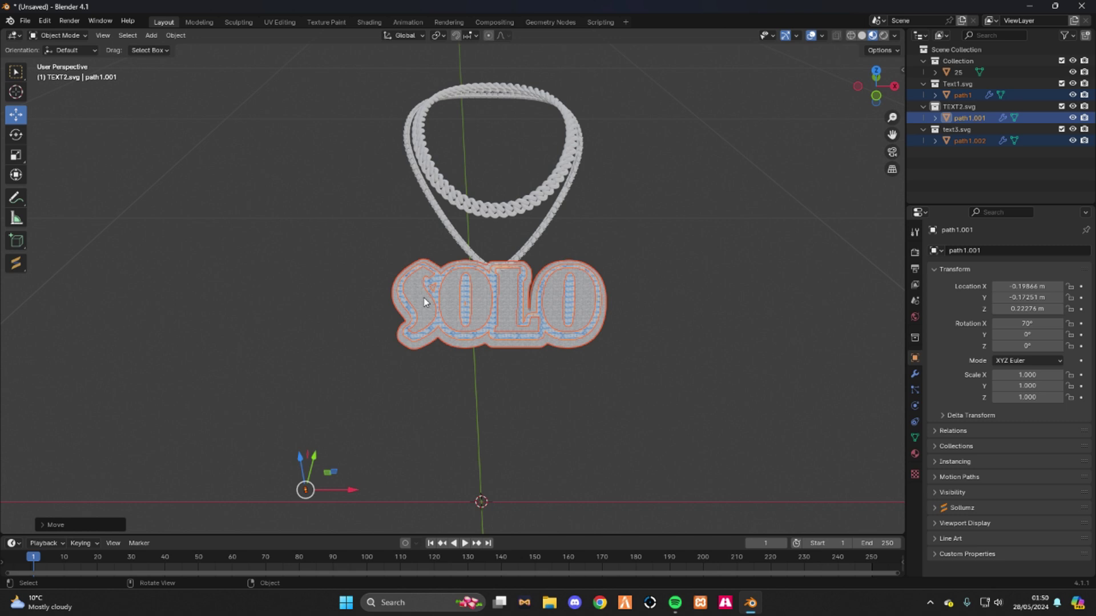
Step: Scale the three layers down to about 0.746 and move them up under the chain, at about X -0.145 m and Z 0.289 m
key("s")
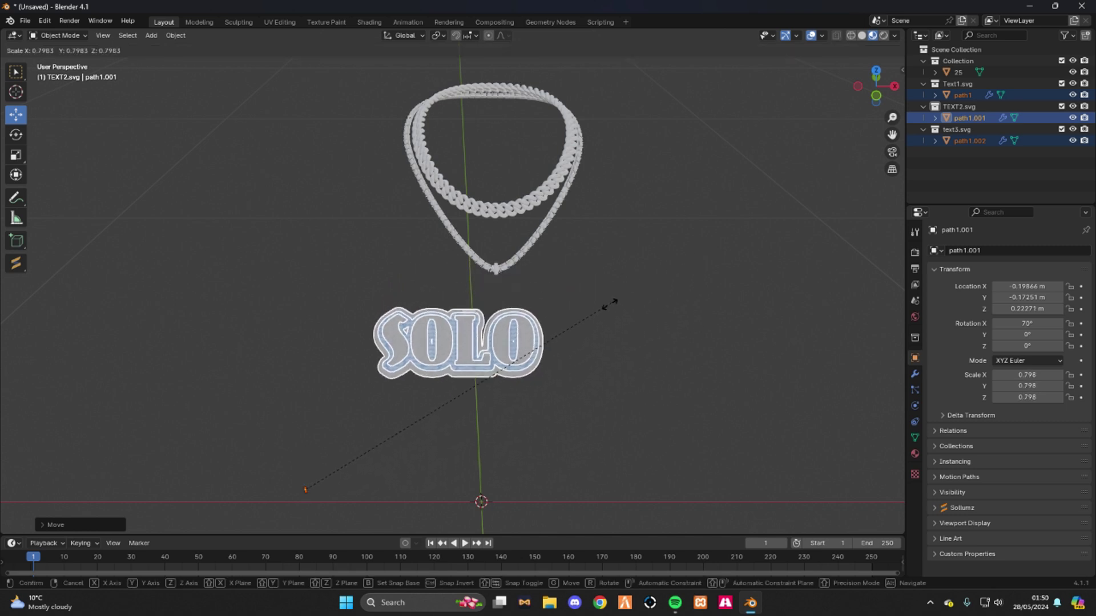
left_click(533, 357)
key("s")
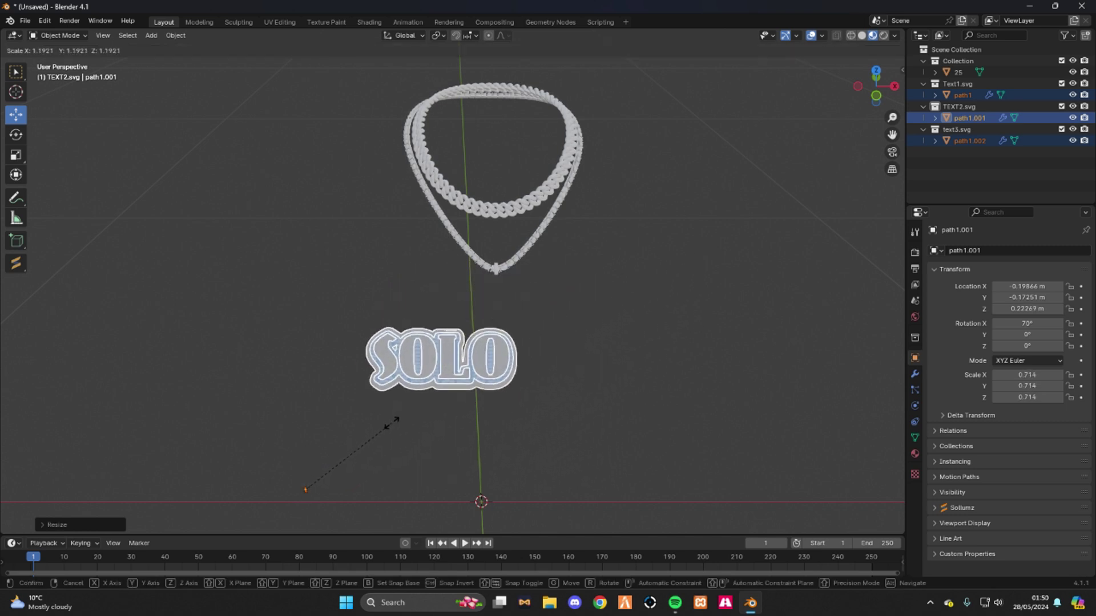
left_click(373, 436)
left_click_drag(325, 486, 346, 426)
Step: Adjust the pendant against the chain tip, moving path1.001 to about X -0.157 m and Z 0.276 m
middle_click_drag(391, 400, 292, 377)
scroll(206, 274, "up", 1)
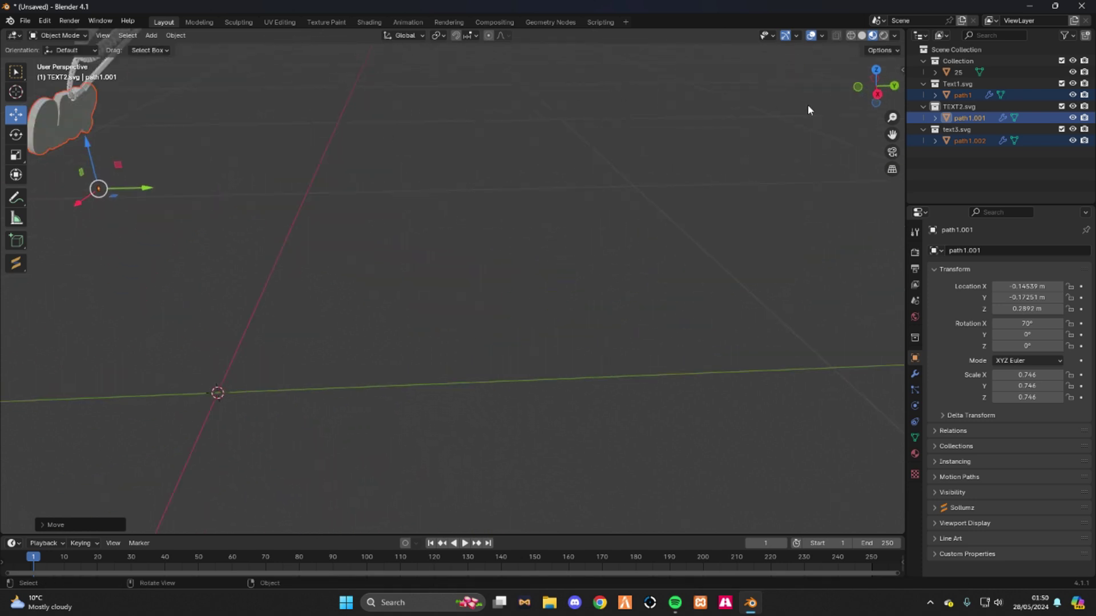
left_click_drag(890, 135, 1095, 215)
scroll(373, 160, "up", 3)
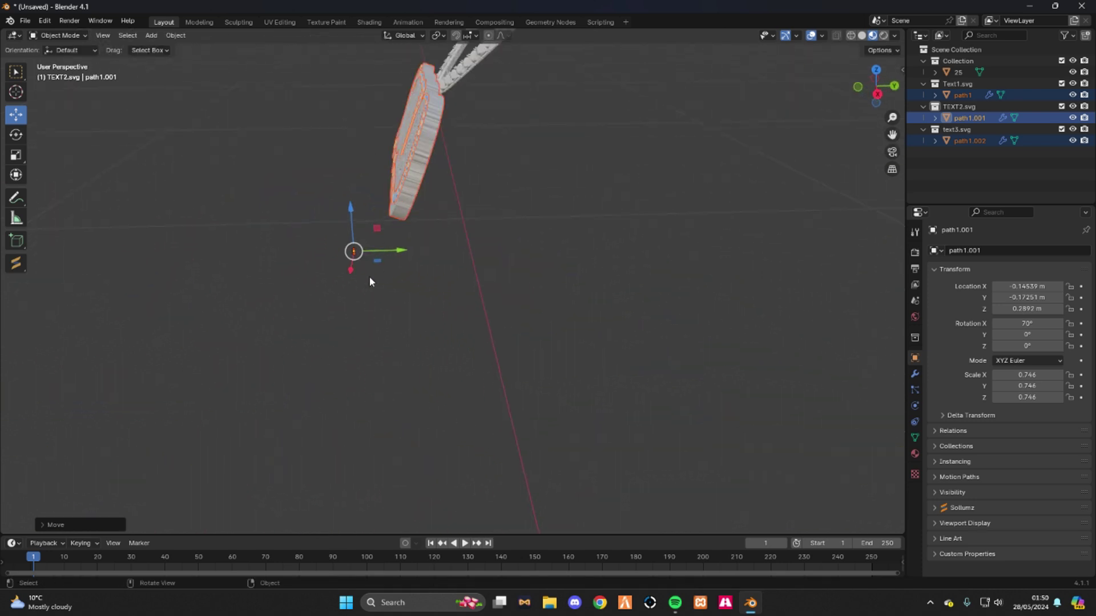
left_click_drag(348, 226, 350, 230)
middle_click_drag(361, 204, 411, 252)
mouse_move(387, 314)
left_mouse_down()
mouse_move(371, 306)
mouse_move(384, 304)
left_mouse_up()
left_click_drag(351, 272, 352, 280)
mouse_move(352, 279)
middle_mouse_down()
mouse_move(359, 286)
mouse_move(368, 269)
mouse_move(352, 264)
middle_mouse_up()
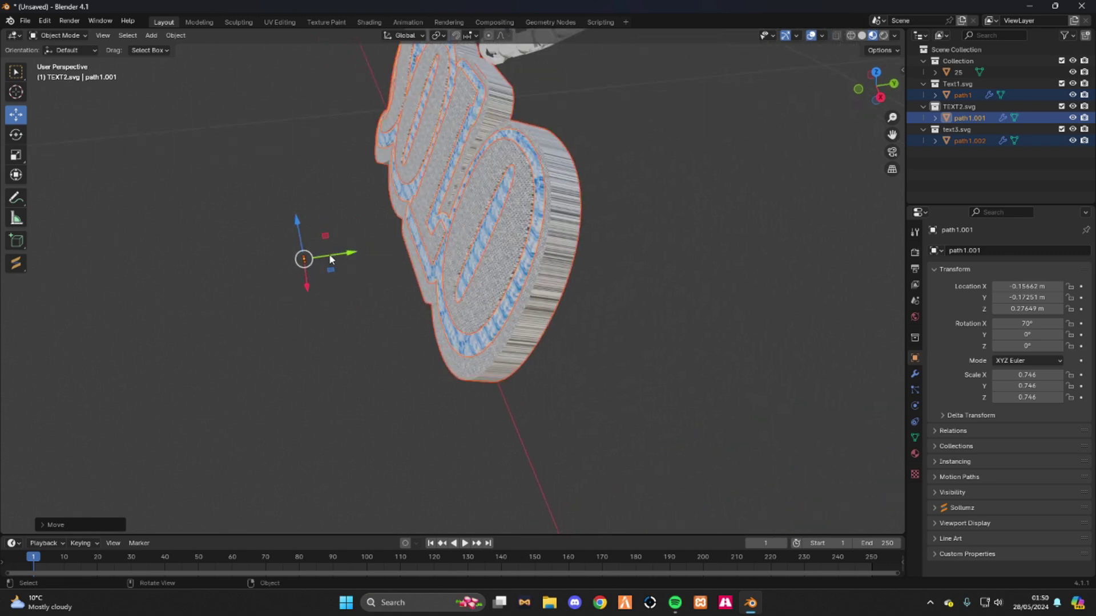
Step: Fine-tune the pendant's depth and height to about Y -0.170 m and Z 0.282 m for path1.001, and deselect the layers
left_click_drag(330, 258, 337, 256)
middle_click_drag(338, 257, 414, 282)
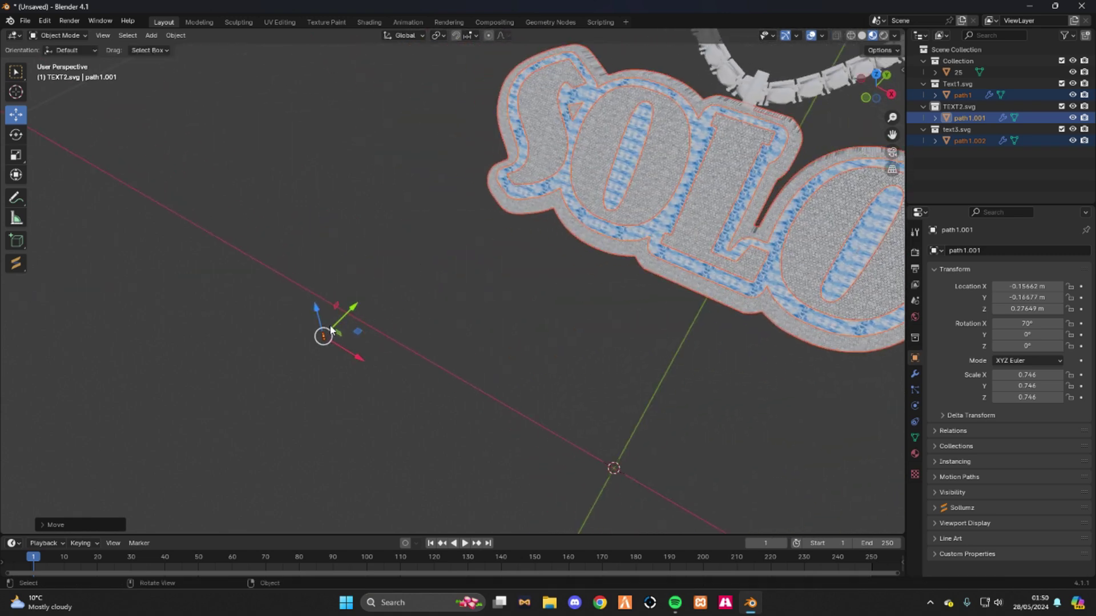
left_click_drag(326, 323, 336, 314)
middle_click_drag(336, 313, 392, 329)
left_click(324, 288)
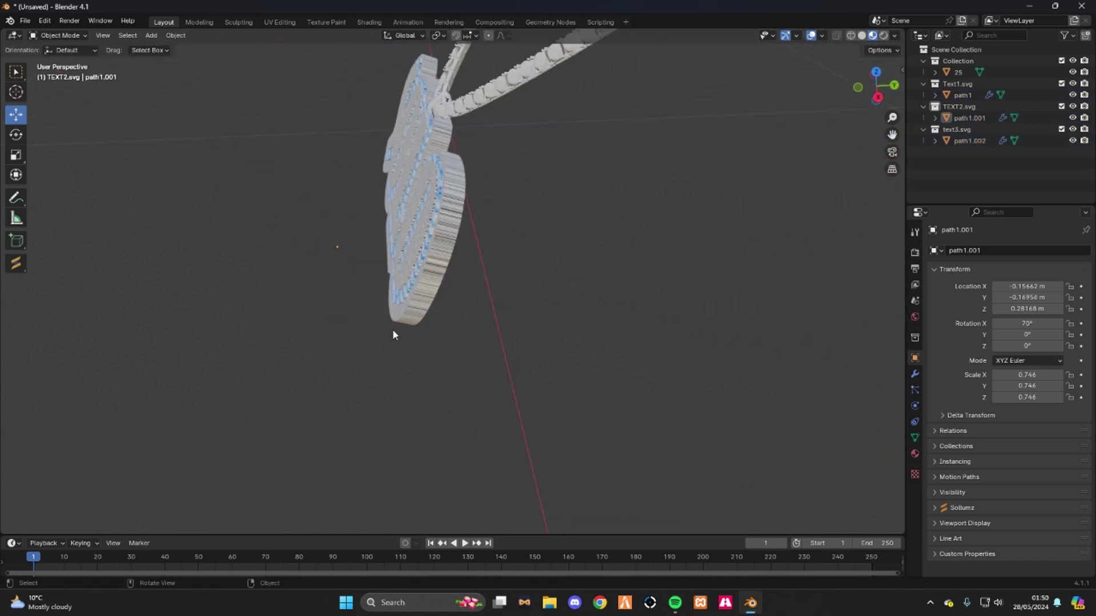
Step: Select the chain, remove its existing wire material and assign a new material to it
middle_click_drag(493, 241, 527, 215)
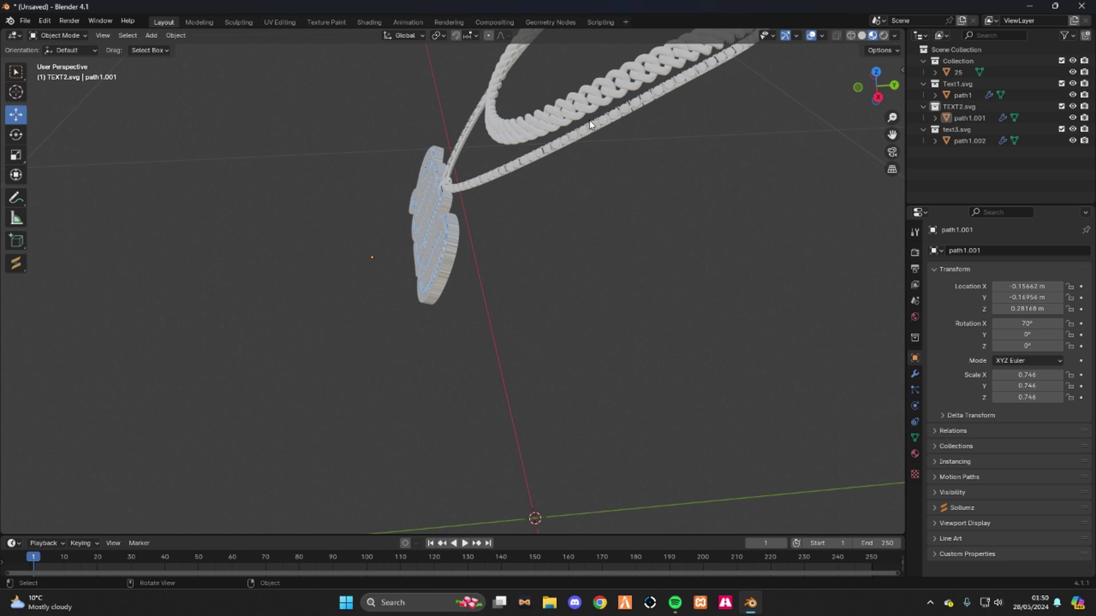
middle_click_drag(590, 125, 520, 118)
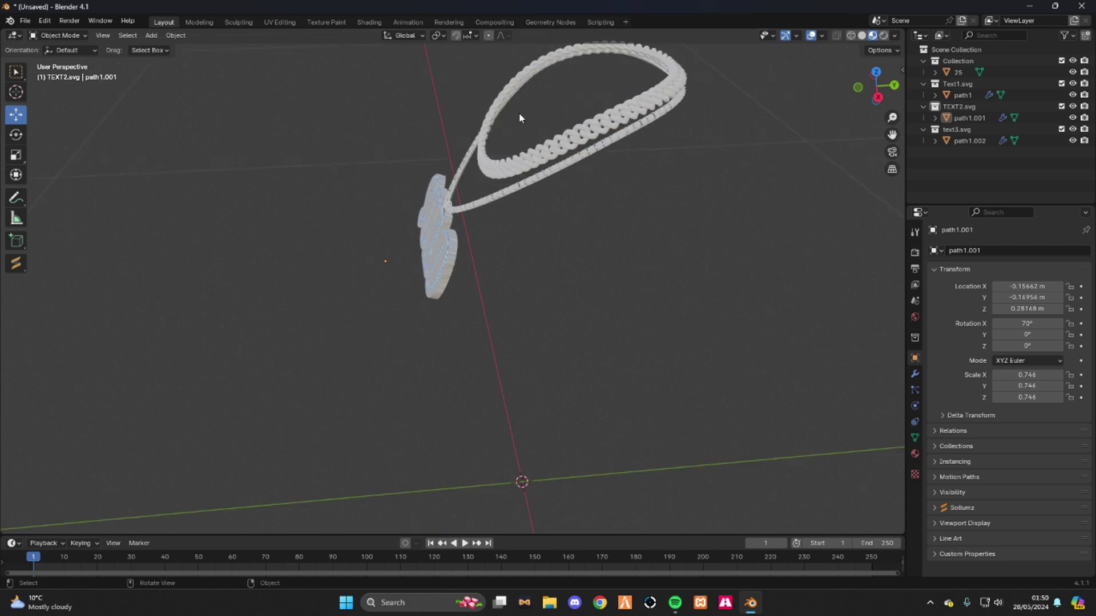
left_click(638, 118)
left_click(915, 453)
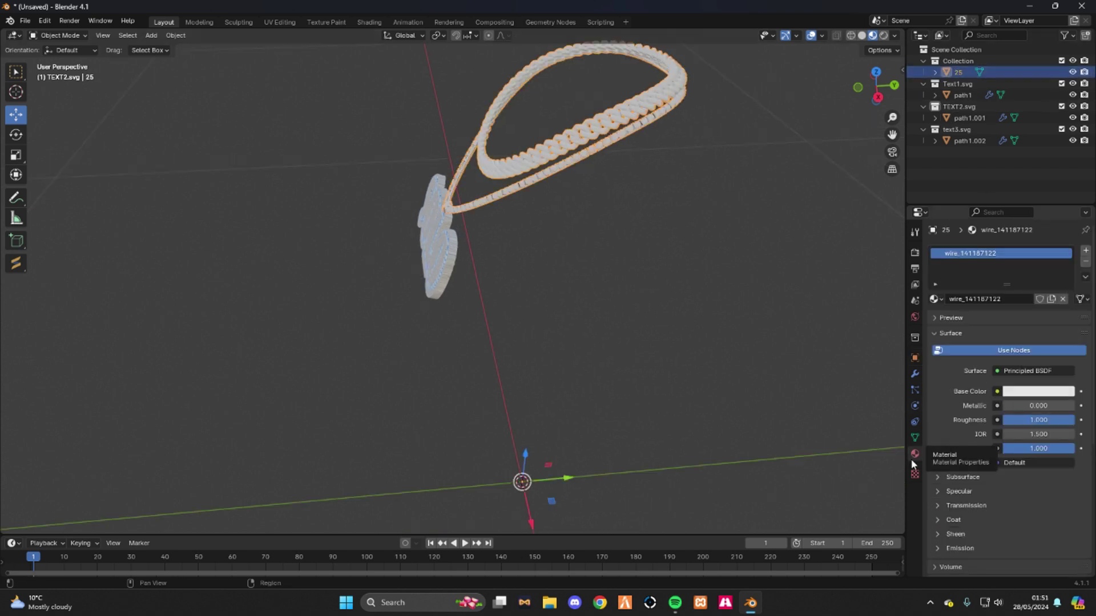
left_click(1085, 262)
left_click(978, 297)
Step: Use Moneyman_blue.png from the Blue folder in Fivem Chains\Textures as the image texture for the chain material's base color
left_click(997, 391)
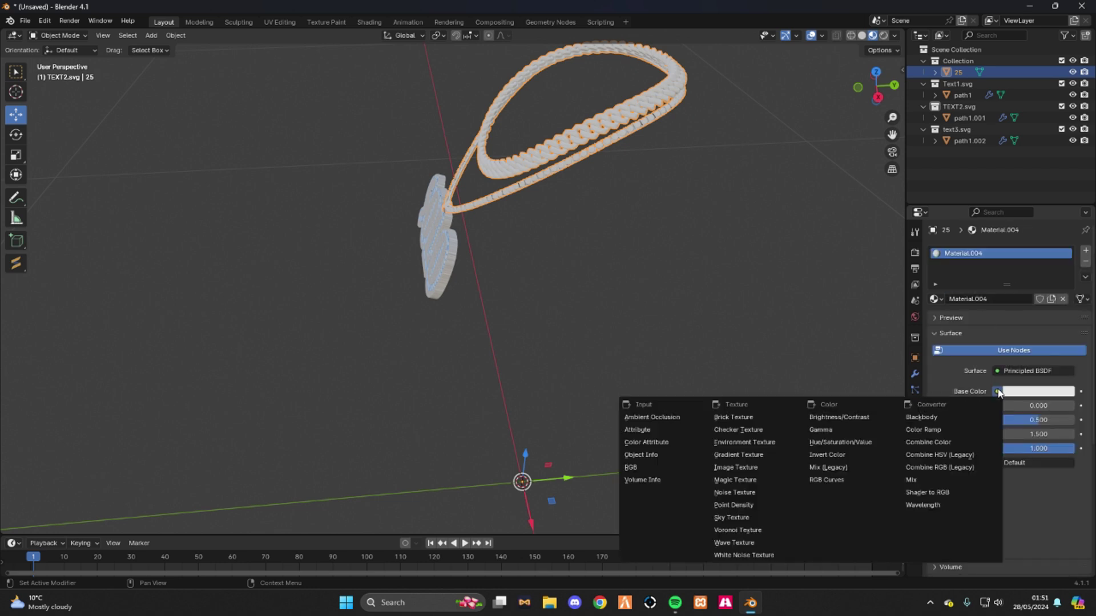
left_click(732, 468)
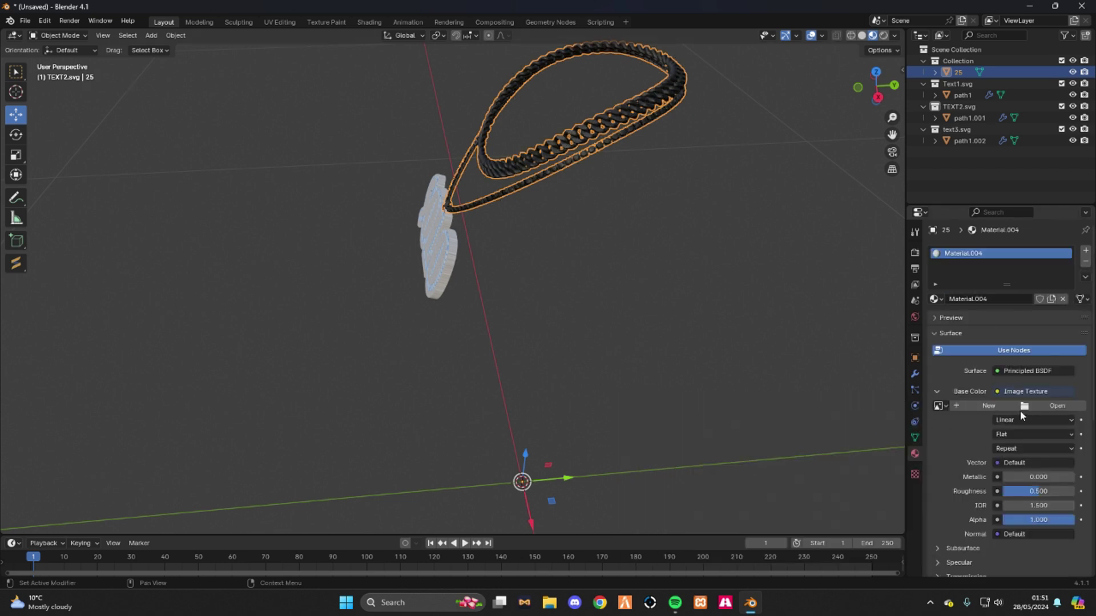
left_click(1053, 405)
left_click(314, 233)
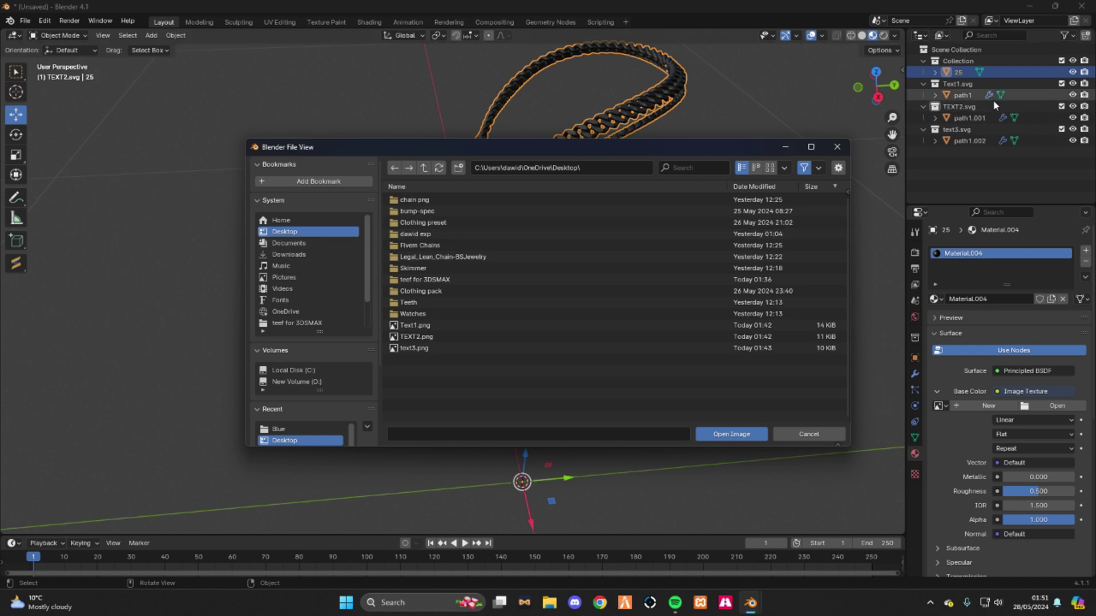
double_click(422, 245)
double_click(429, 221)
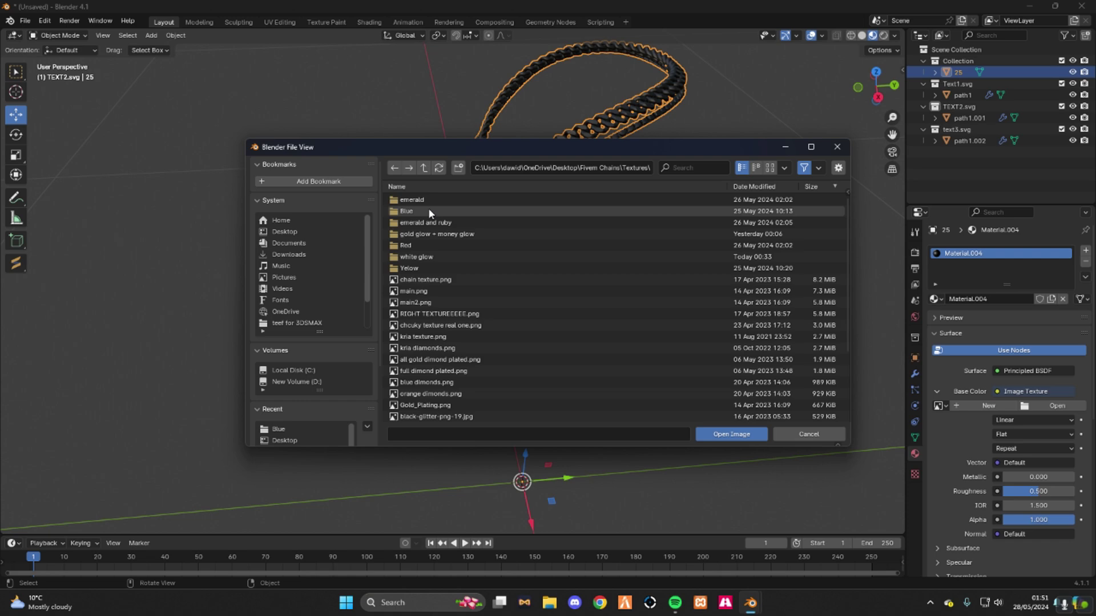
double_click(428, 208)
double_click(423, 203)
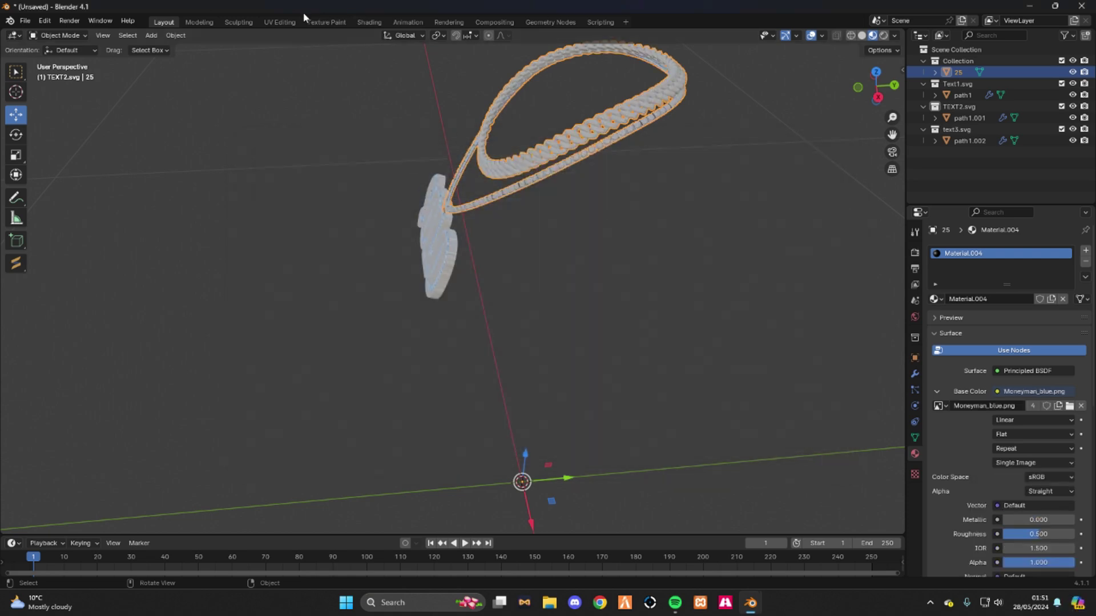
Step: In UV Editing, select the chain's faces by material, unwrap them with Cube Projection and select all their UVs
left_click(279, 22)
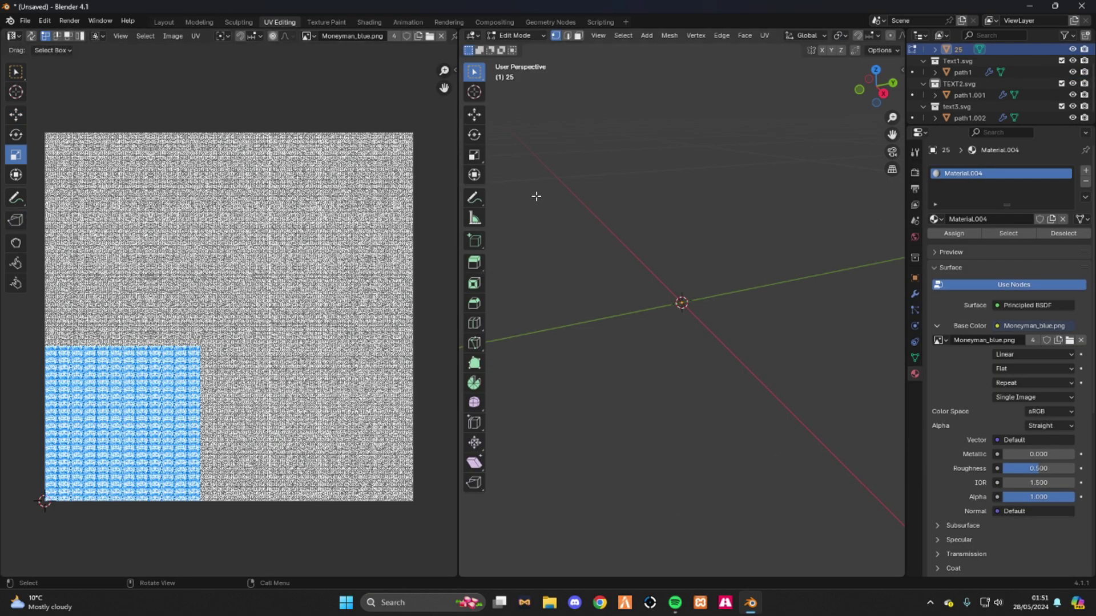
left_click(1006, 234)
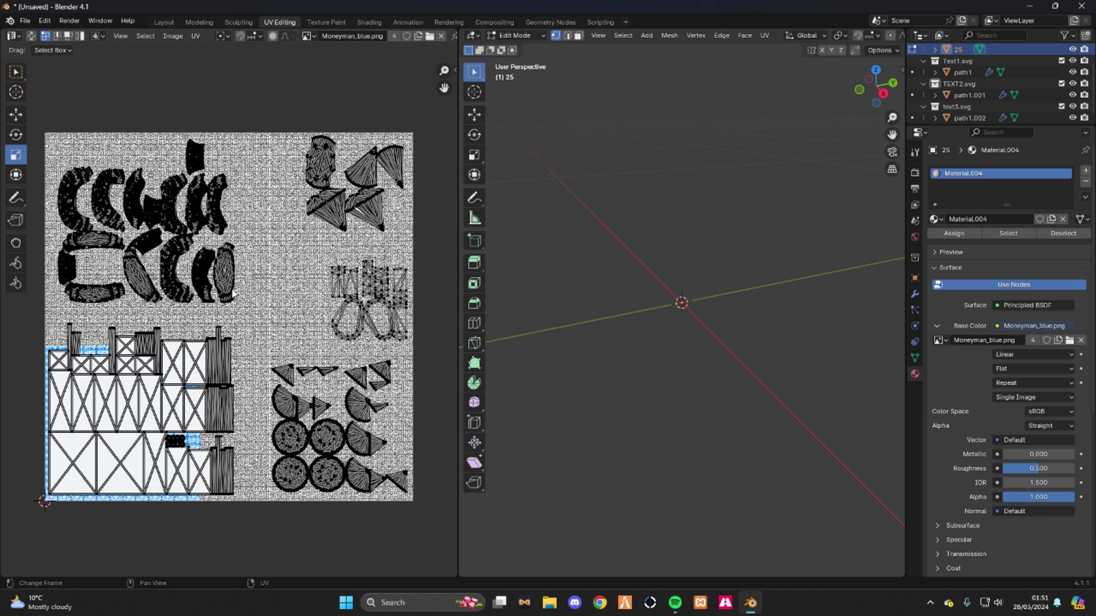
scroll(274, 283, "down", 1)
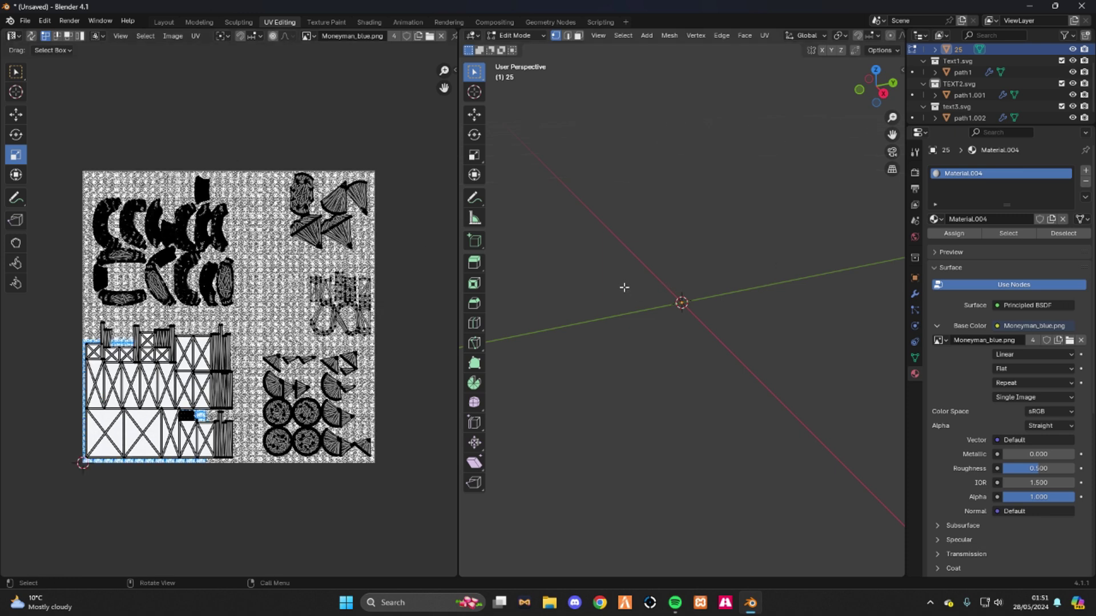
key("u")
left_click(594, 286)
key("b")
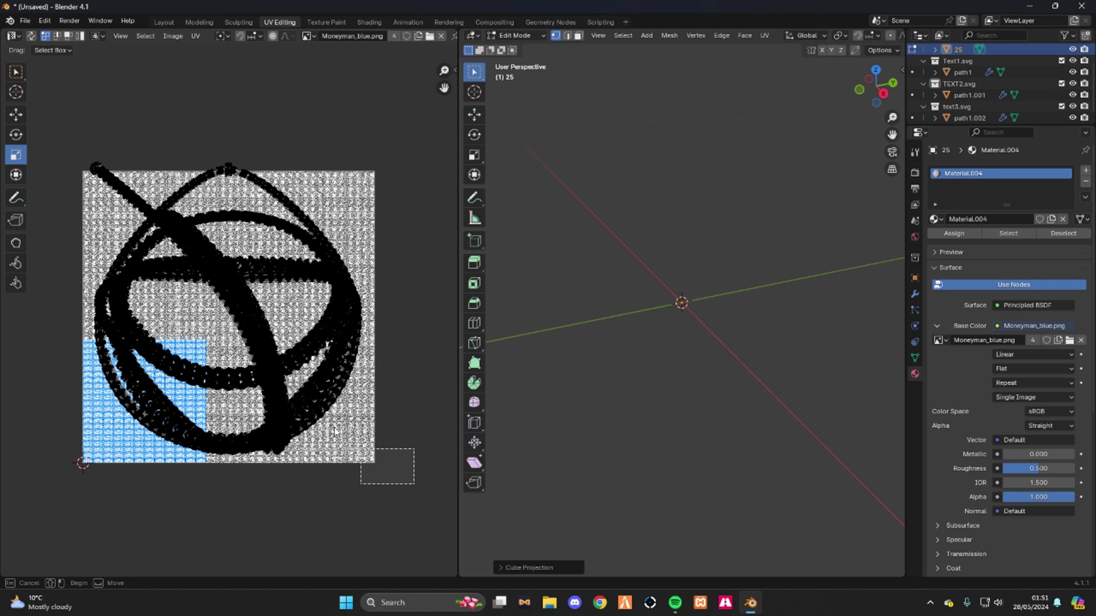
left_click_drag(360, 448, 48, 134)
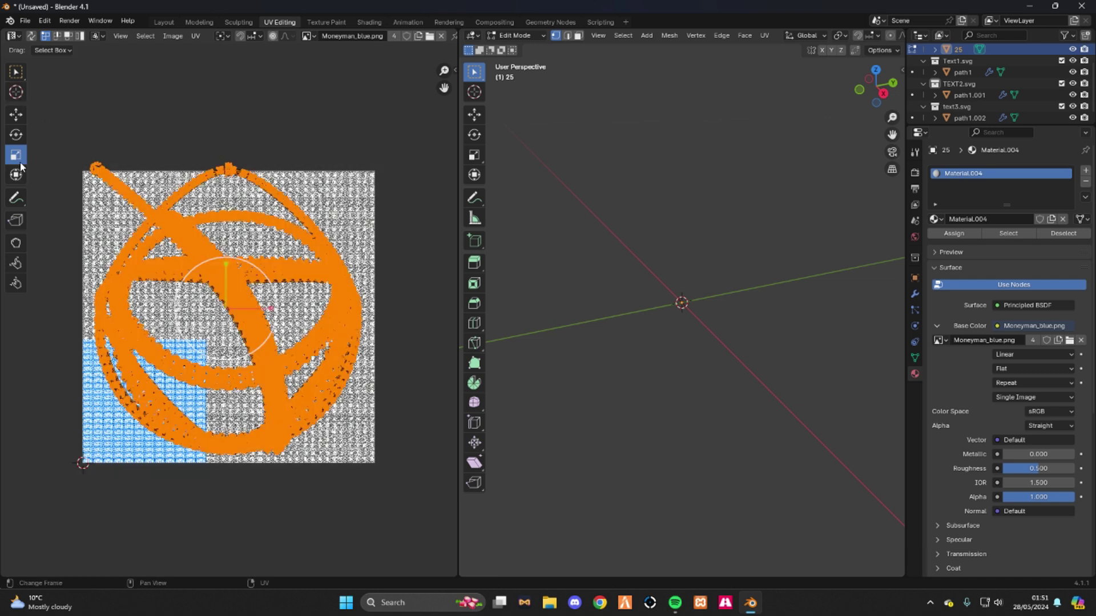
Step: Scale down the chain's UVs and move them above the blue square onto the silver diamonds, returning to the Layout workspace
left_click_drag(271, 309, 220, 251)
left_click(16, 115)
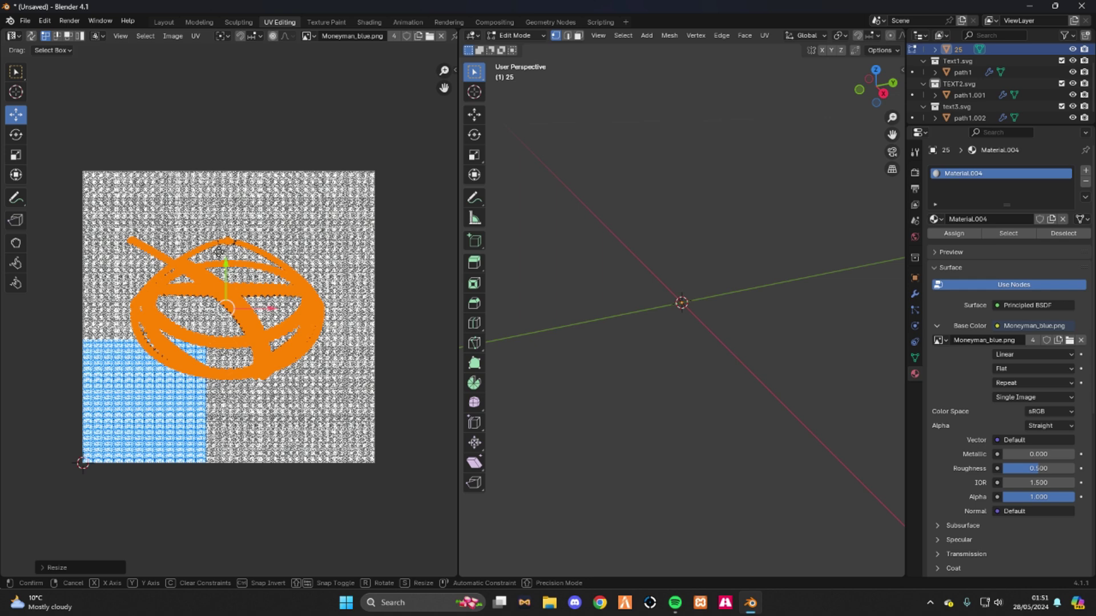
left_click(212, 196)
left_click(163, 23)
left_click(402, 130)
Step: Examine the textured chain and SOLO pendant from the side, the front and several distances
scroll(406, 139, "up", 4)
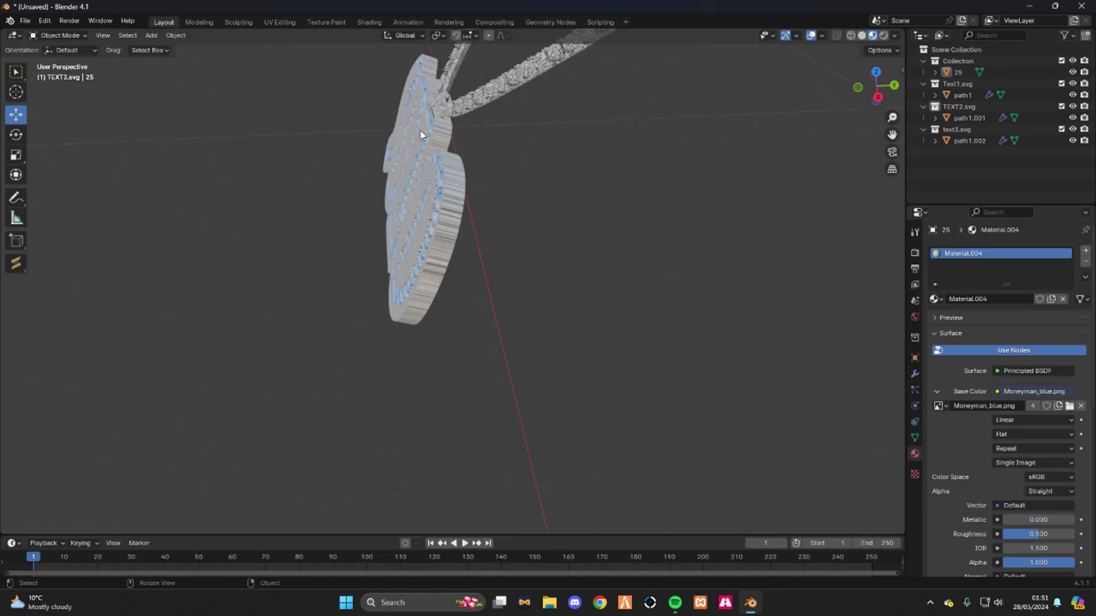
middle_click_drag(407, 141, 569, 125)
scroll(572, 125, "down", 3)
middle_click_drag(842, 121, 838, 143)
left_click_drag(893, 133, 306, 317)
left_click_drag(320, 478, 329, 472)
left_click(399, 415)
scroll(388, 358, "up", 3)
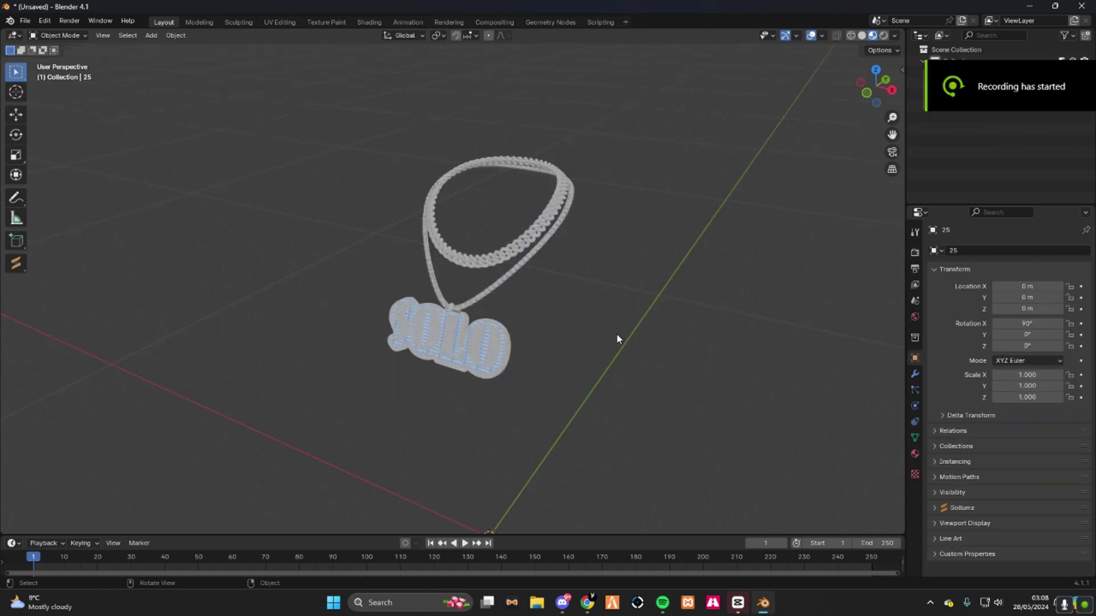
middle_click_drag(616, 337, 537, 349)
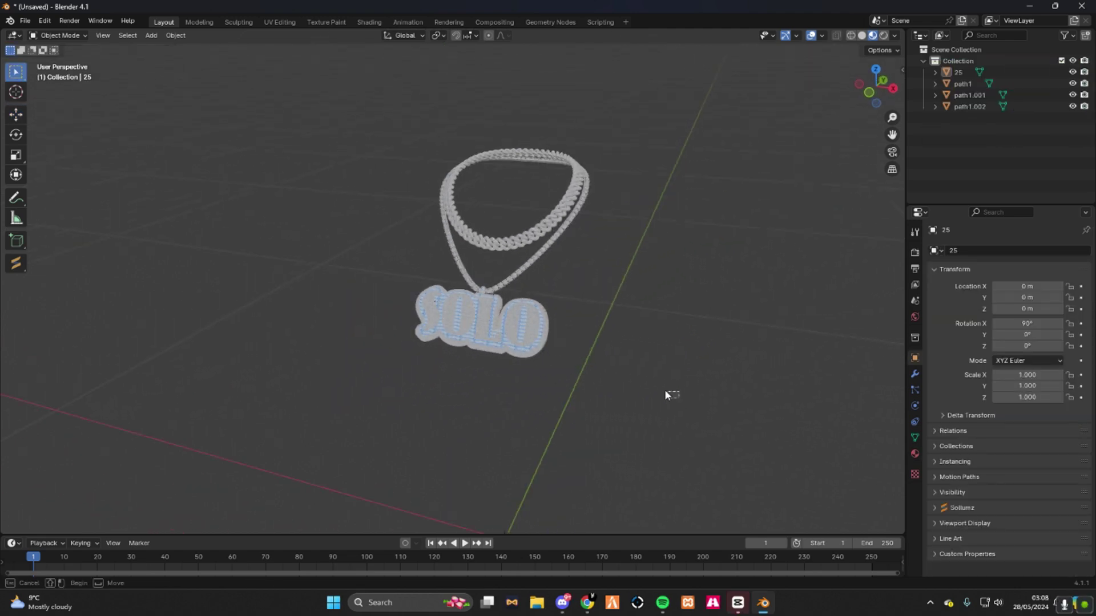
Step: Join the chain and the three SOLO pendant layers into one object and deselect it
left_click_drag(679, 398, 283, 87)
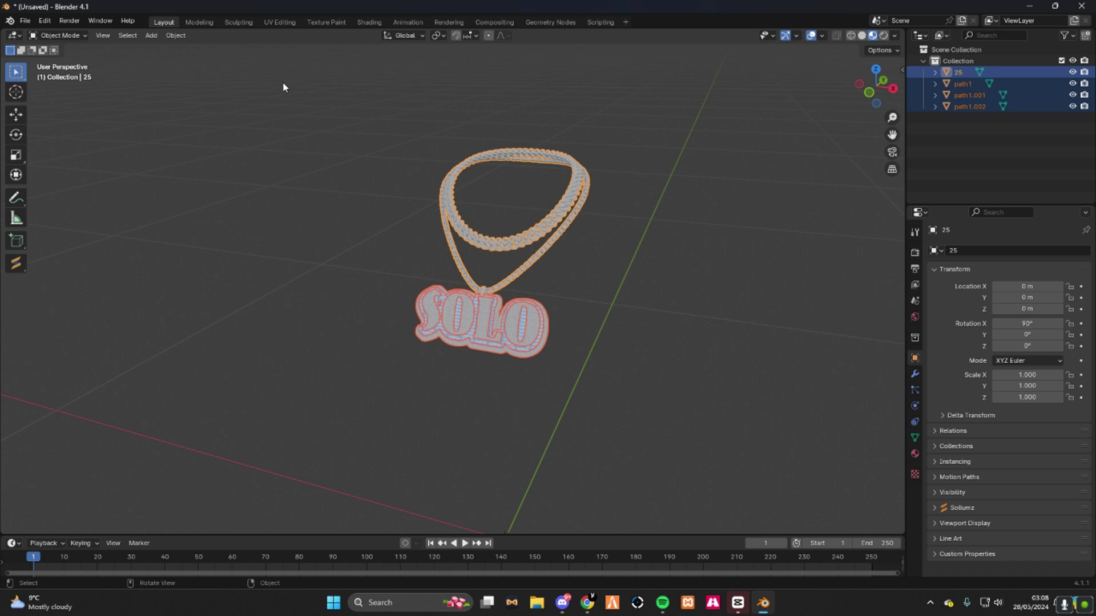
key("ctrl+j")
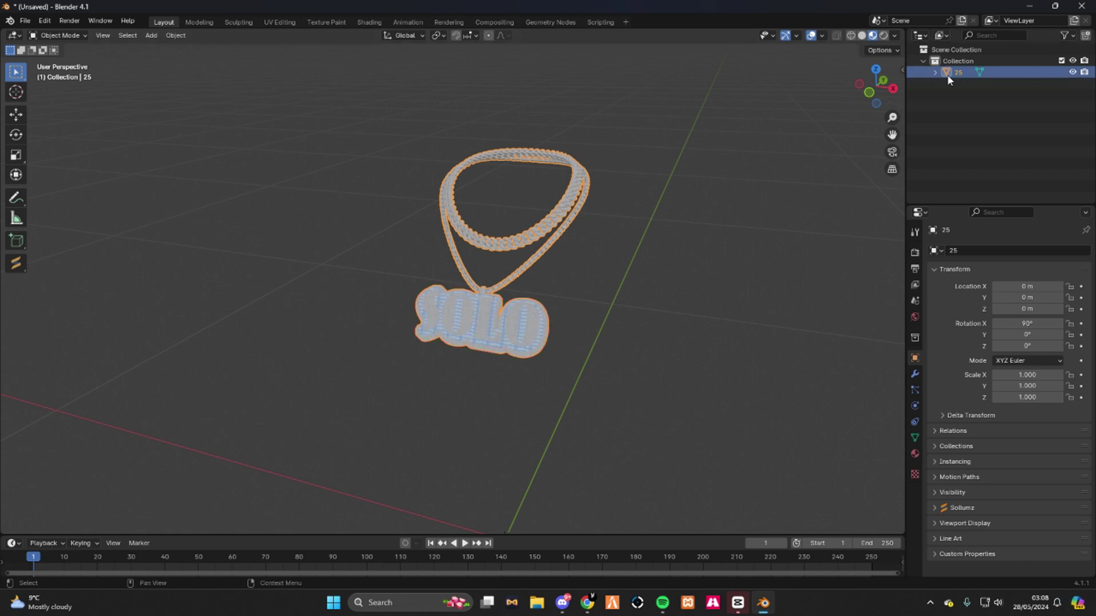
left_click(170, 150)
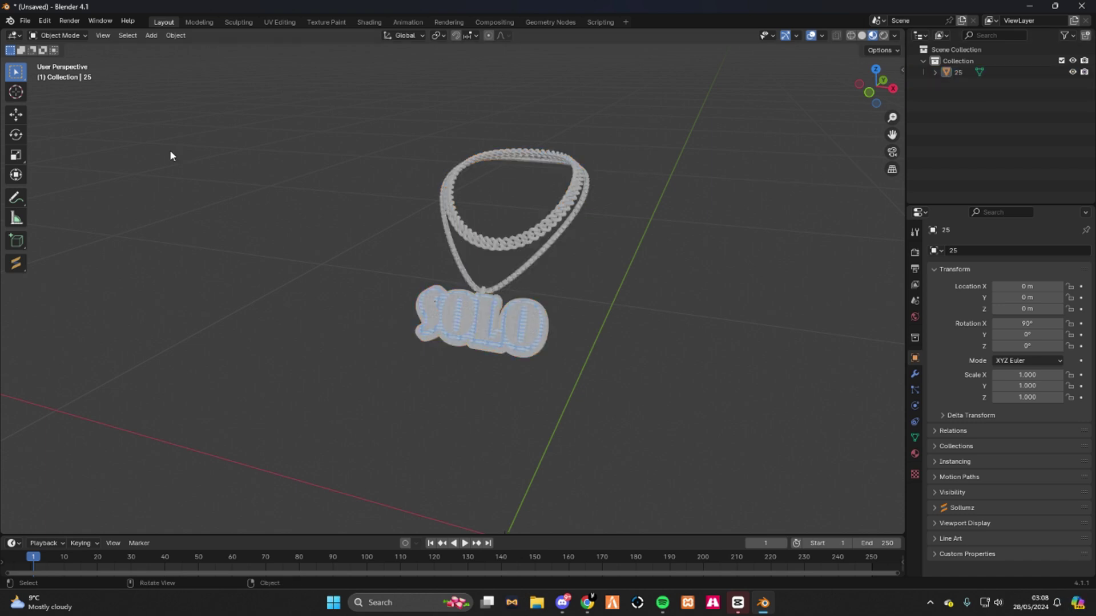
Step: Export the model as a Wavefront OBJ named solo3.obj in the Documents folder
left_click(25, 23)
mouse_move(43, 194)
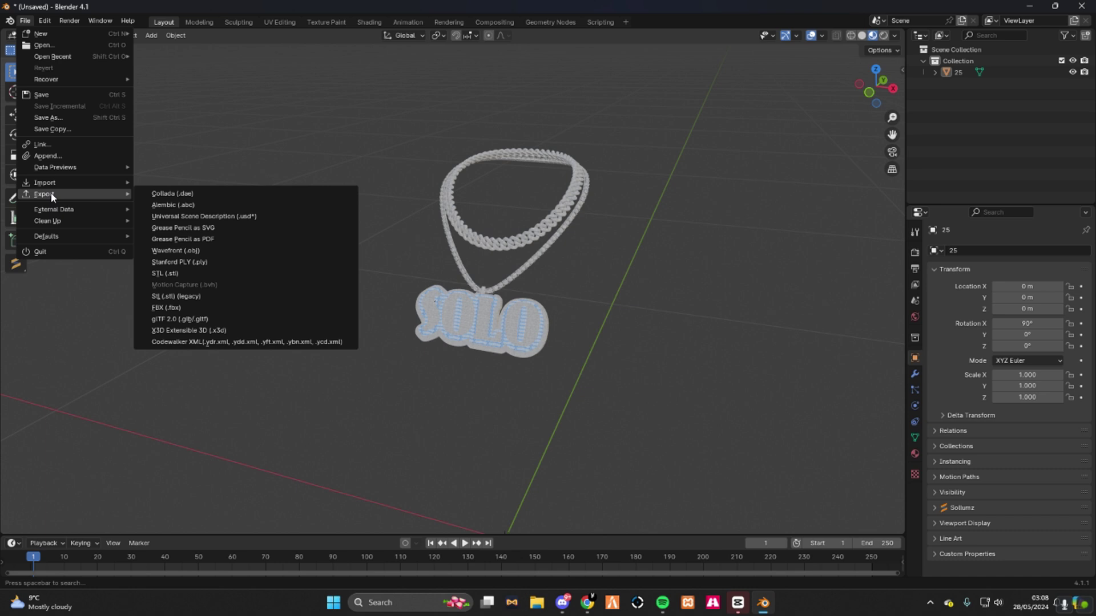
left_click(201, 253)
left_click(395, 433)
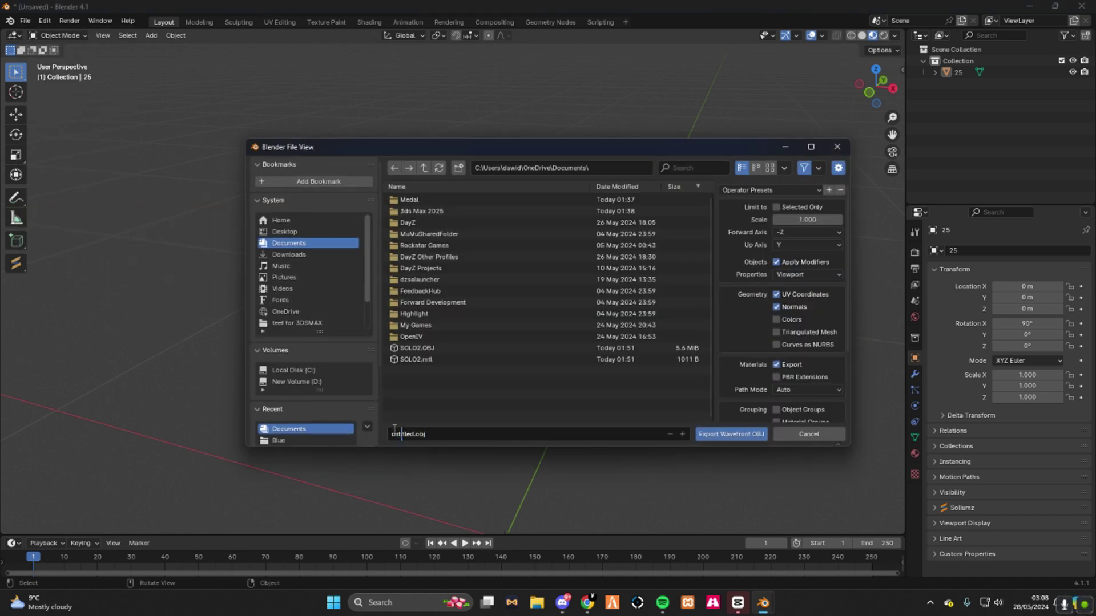
key("ctrl+a")
type("solo3.obj")
key("Return")
left_click(709, 434)
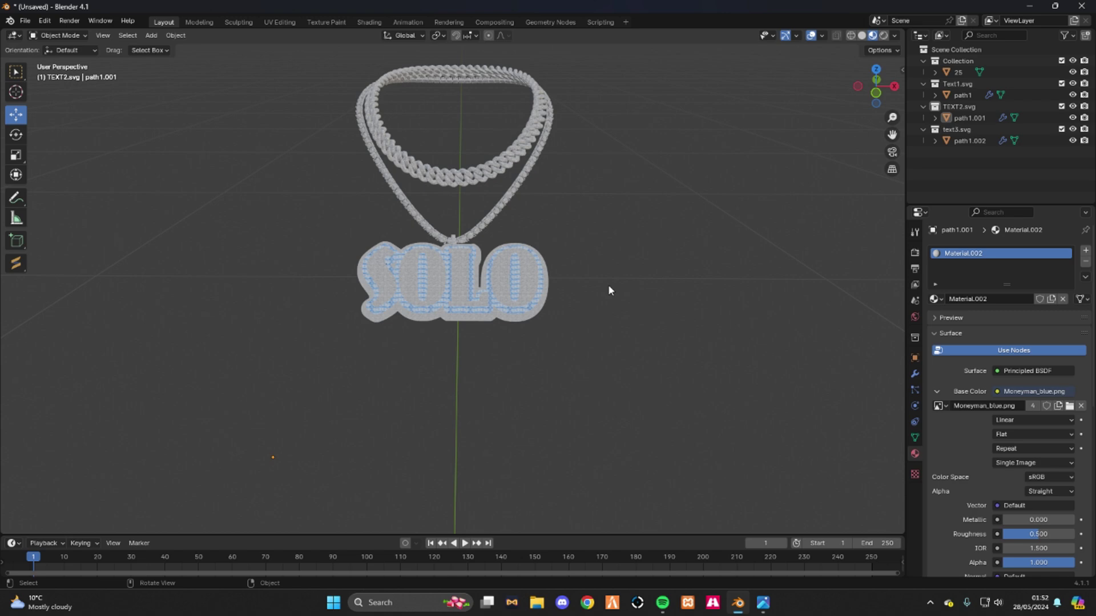
Step: Examine the SOLO pendant's blue layer up close and look at the glowing pendant in the reference image Moneyman custom.png
scroll(610, 286, "up", 5)
left_click(488, 344)
scroll(491, 349, "up", 4)
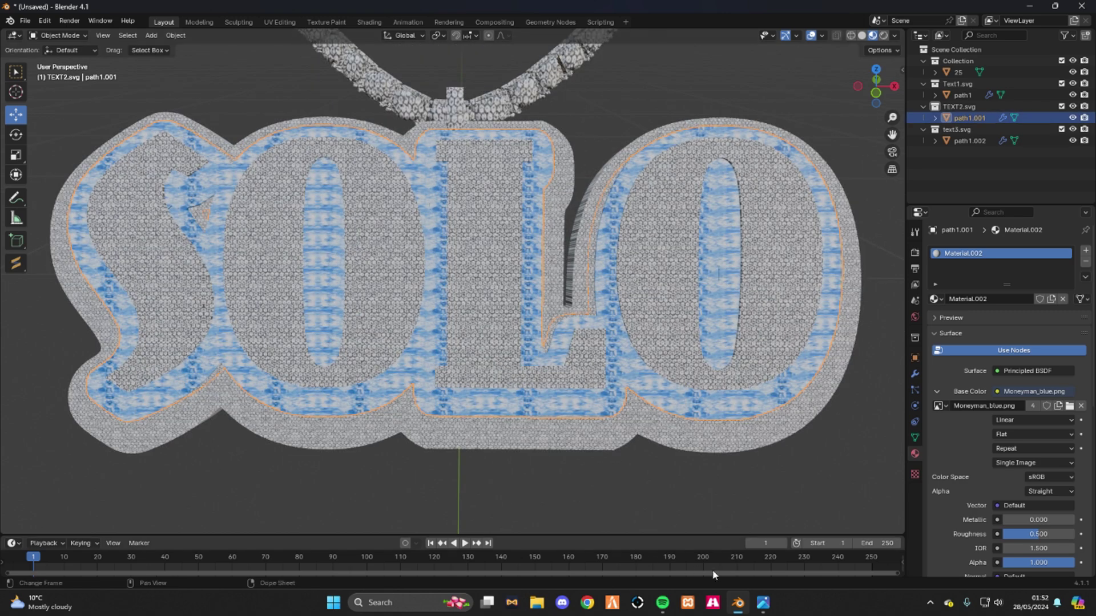
left_click(765, 605)
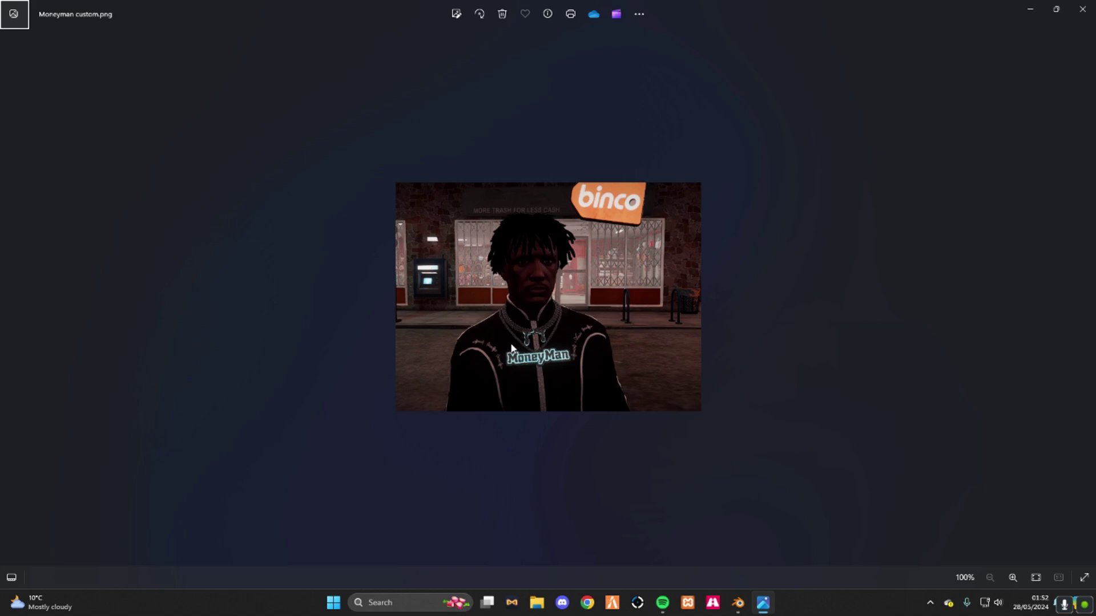
scroll(550, 361, "up", 2)
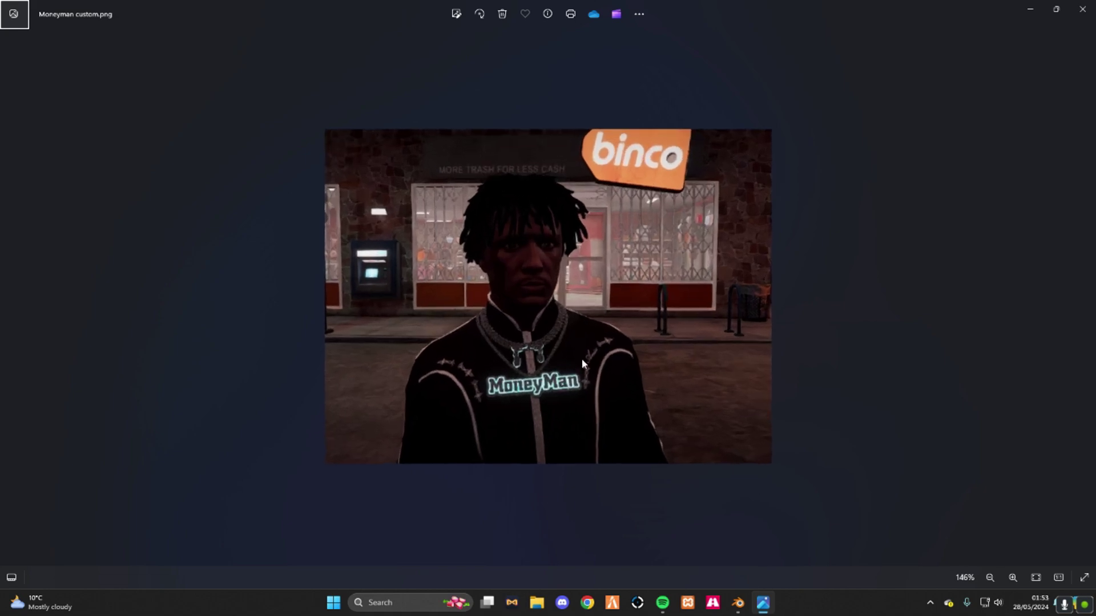
scroll(529, 392, "down", 2)
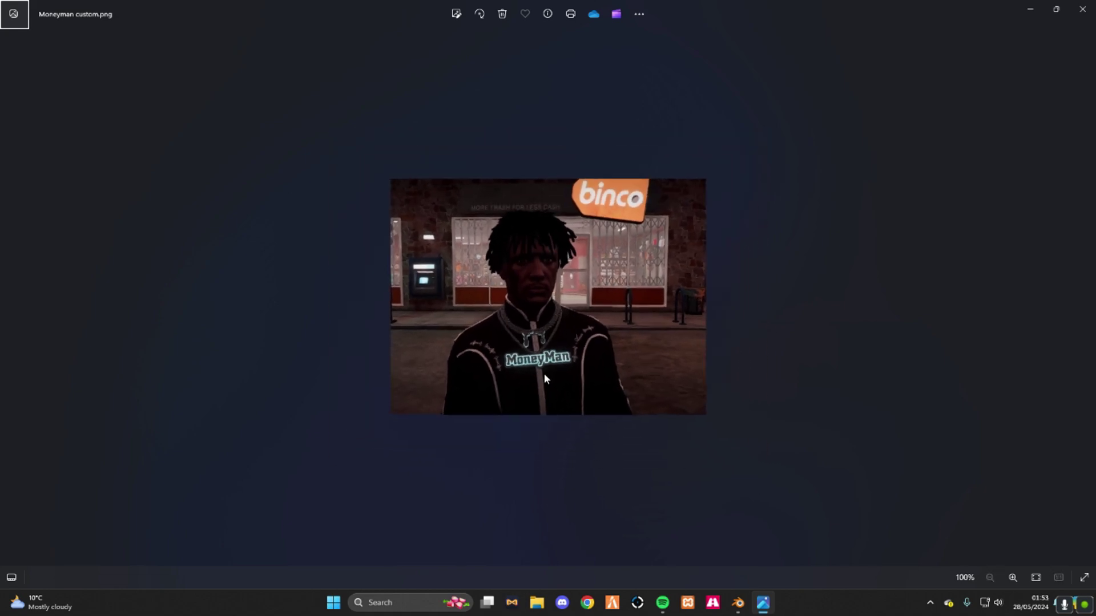
left_click(1082, 10)
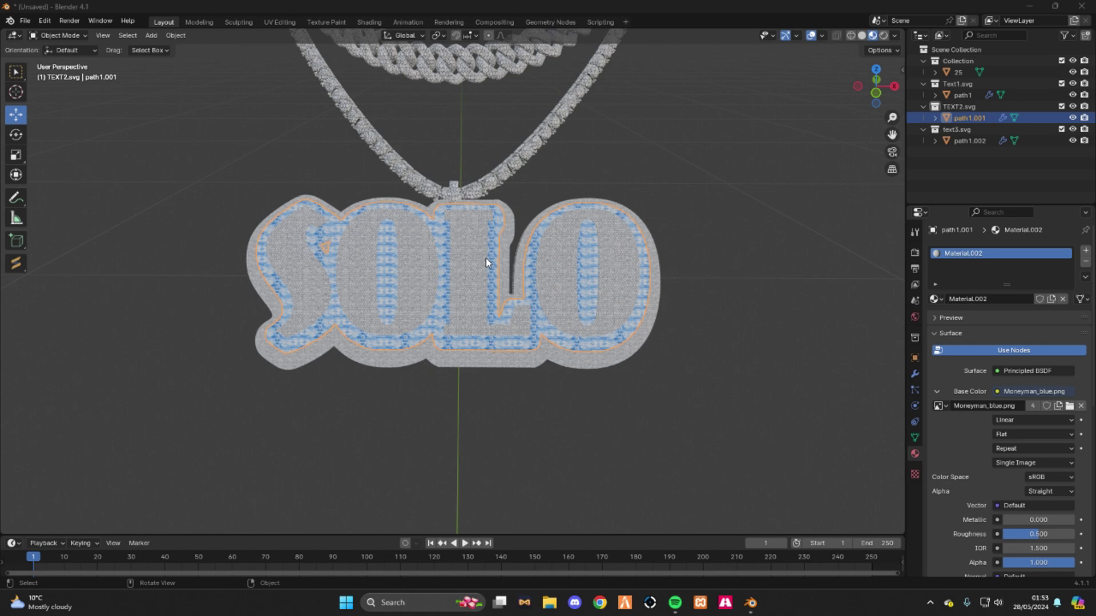
Step: Examine the blue and silver texture of the SOLO pendant from the front at several zoom levels
scroll(486, 262, "down", 2)
left_click_drag(720, 407, 342, 206)
left_click(279, 194)
scroll(279, 195, "down", 2)
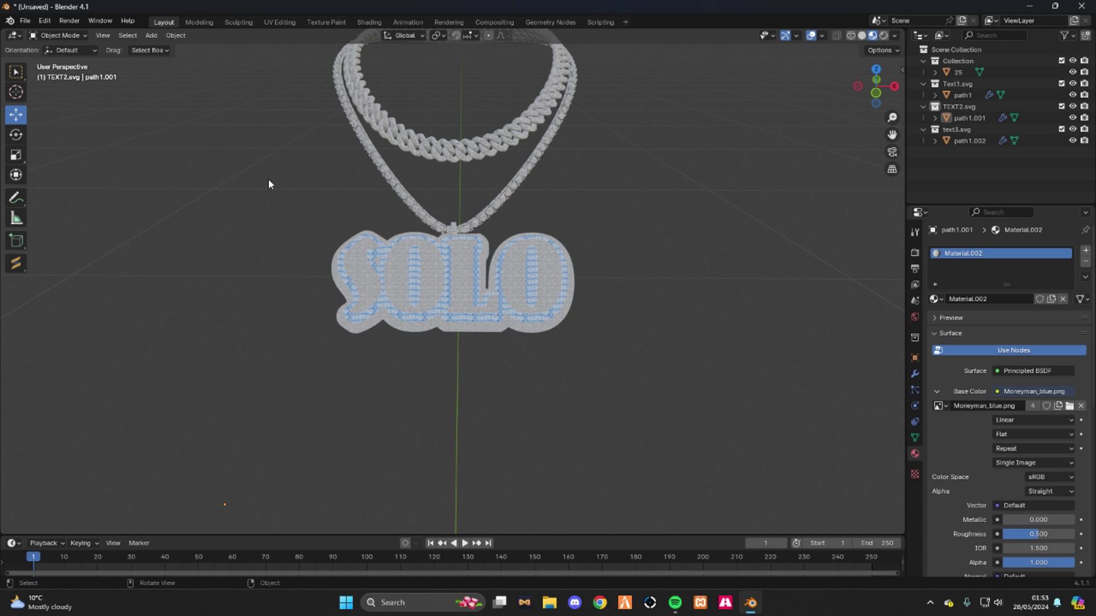
scroll(268, 184, "down", 3)
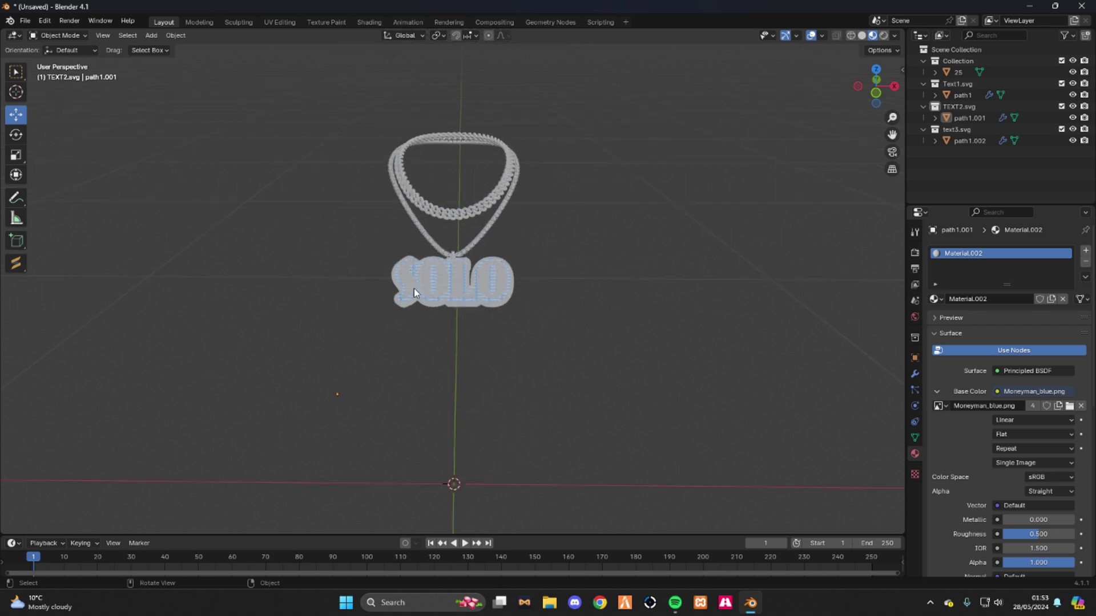
scroll(413, 288, "up", 3)
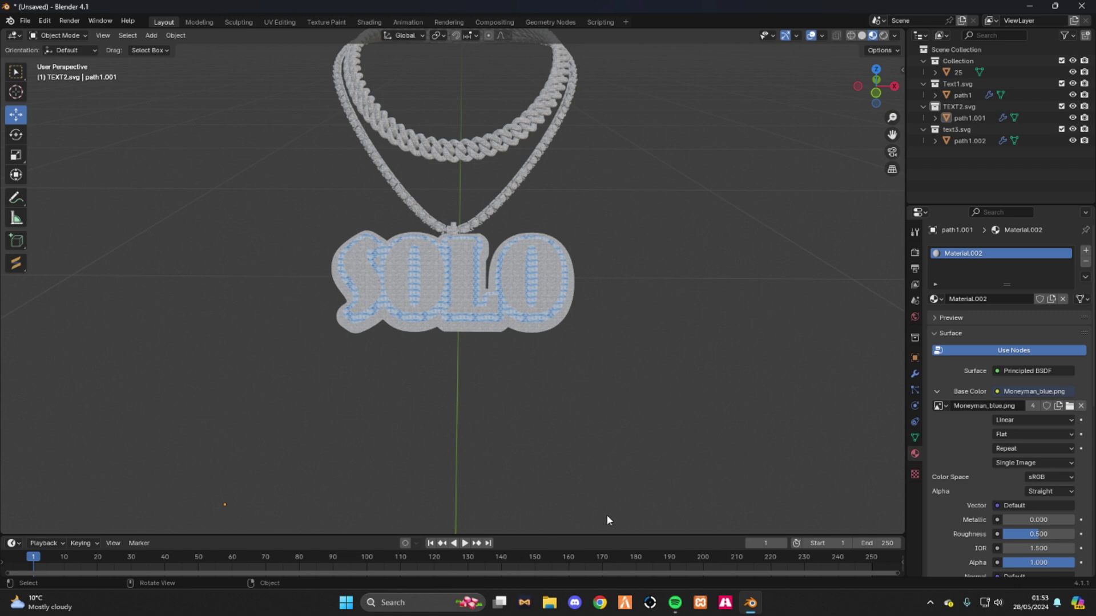
scroll(411, 405, "up", 6)
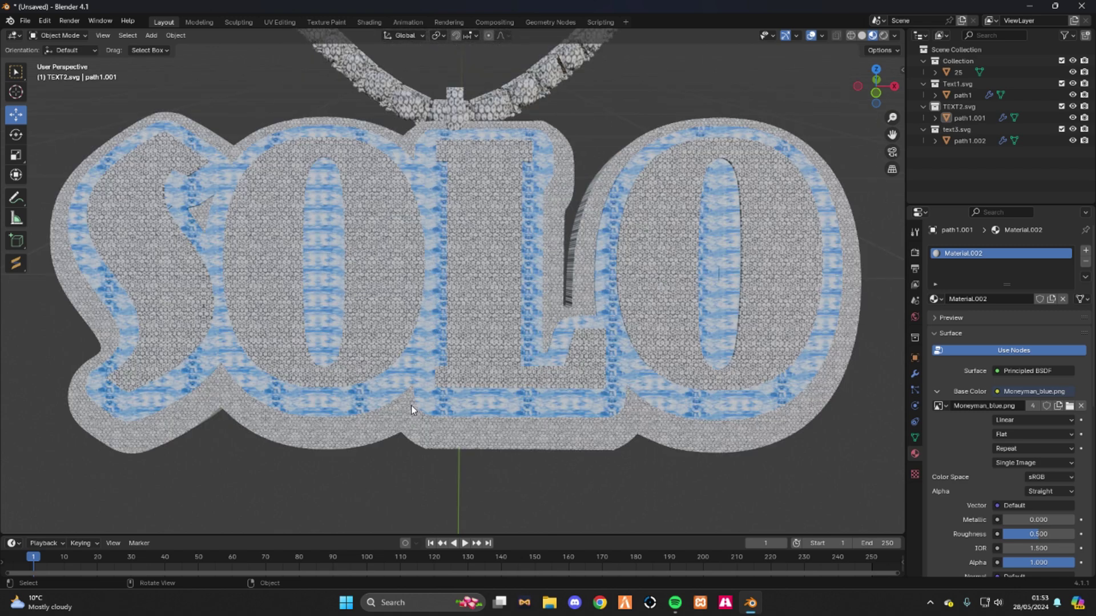
scroll(410, 406, "down", 5)
scroll(416, 405, "up", 4)
middle_click_drag(396, 403, 522, 395)
left_click_drag(272, 77, 683, 457)
middle_click_drag(685, 458, 664, 457)
Step: Examine the chain's diamond texture and its connection to the pendant from the front and at an angle
scroll(460, 159, "up", 2)
left_click(453, 162)
left_click(449, 180)
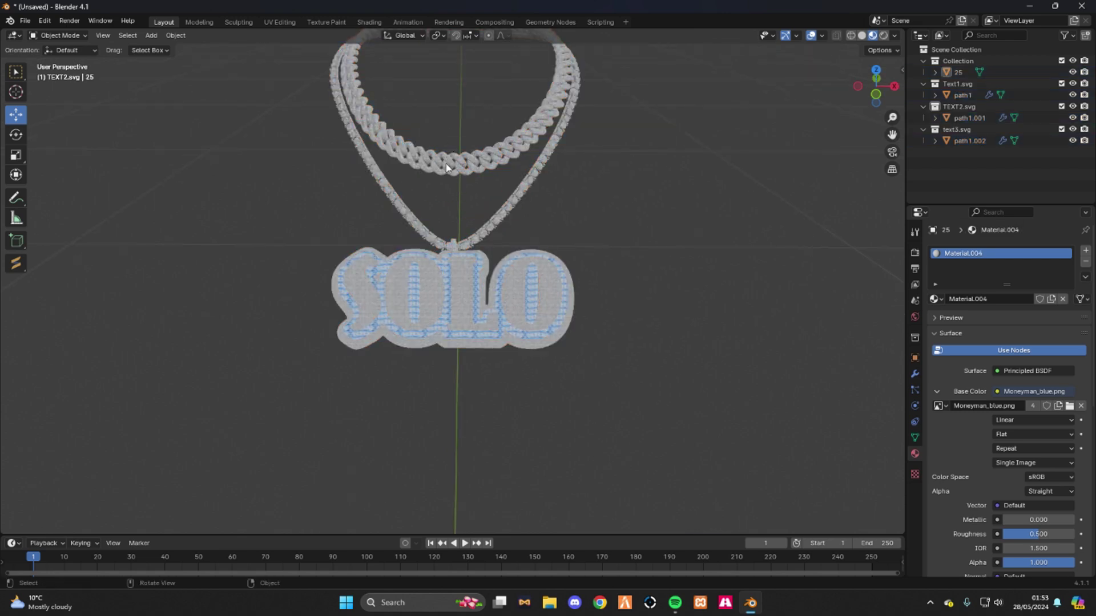
left_click(350, 112)
scroll(399, 142, "up", 5)
scroll(428, 137, "down", 5)
middle_click_drag(440, 131, 451, 313)
left_click_drag(325, 283, 481, 379)
left_click(558, 450)
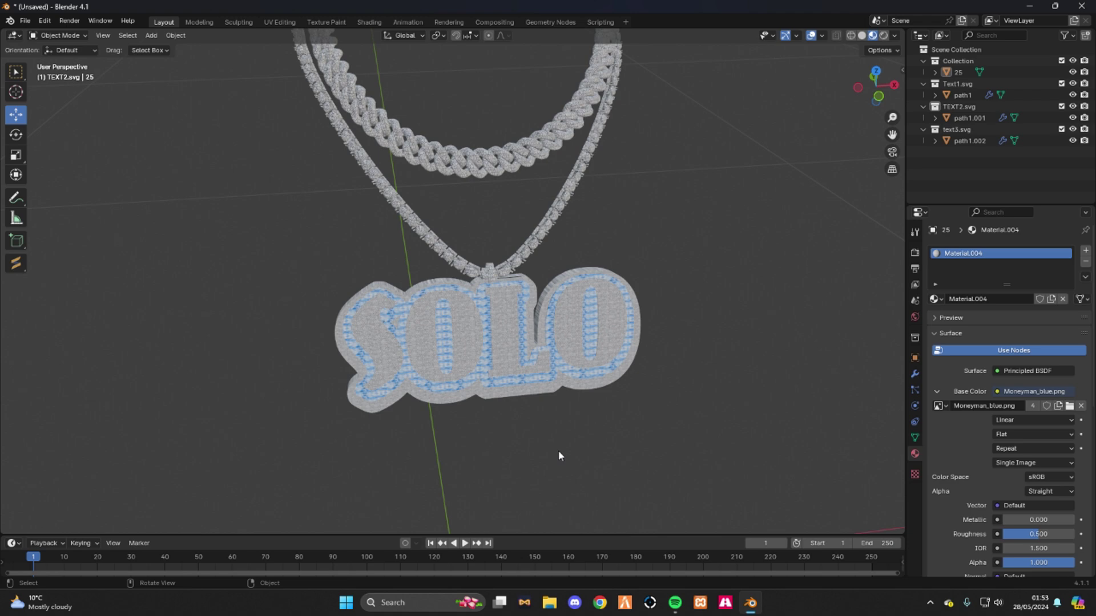
middle_click_drag(558, 450, 530, 441)
scroll(529, 440, "down", 3)
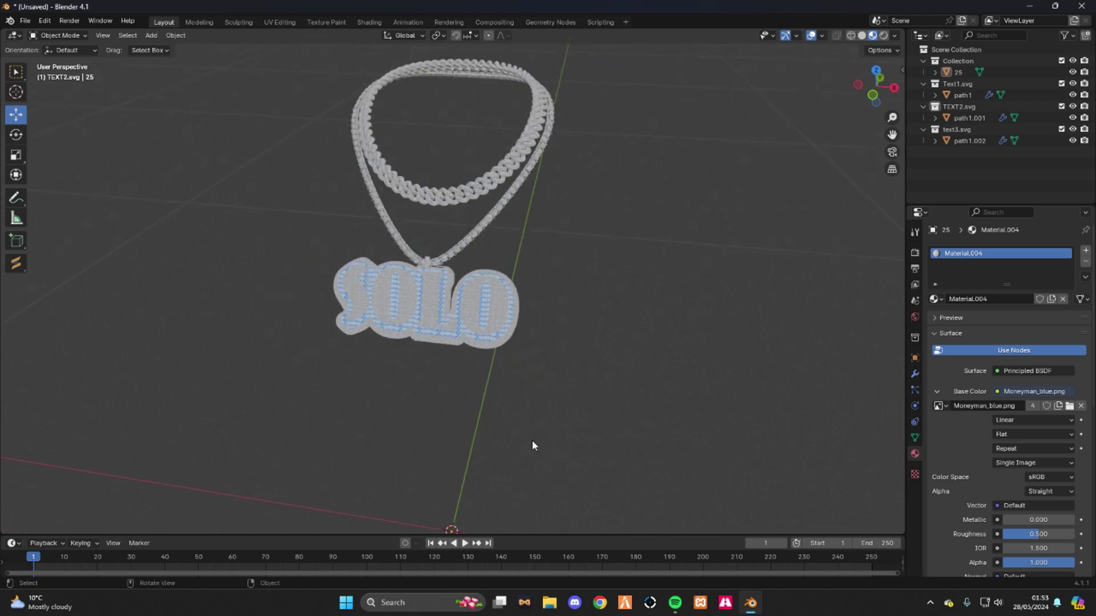
key("a")
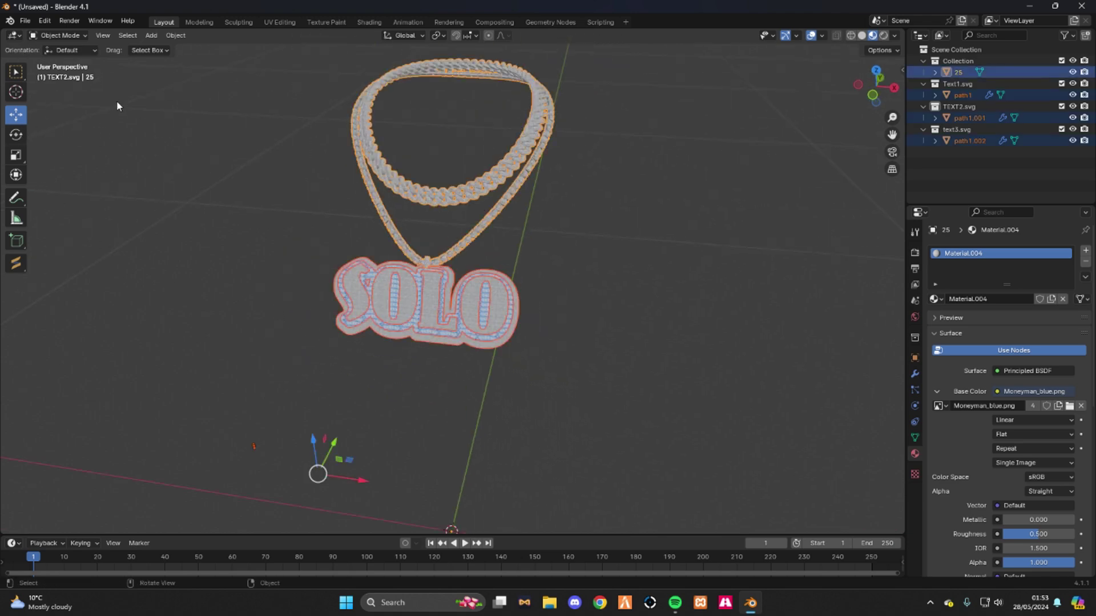
key("alt+a")
left_click(30, 36)
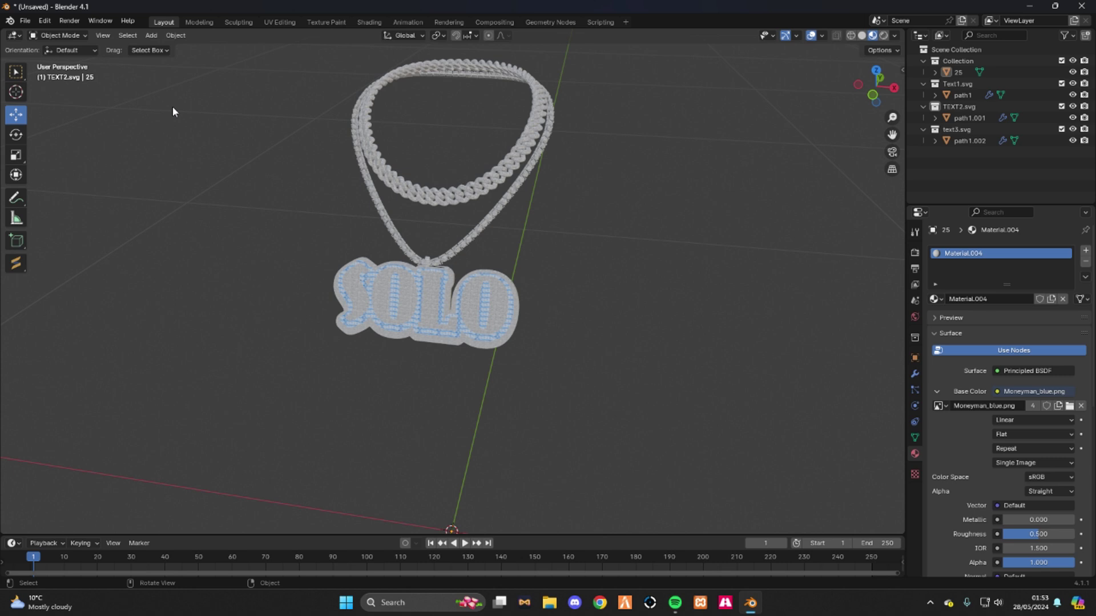